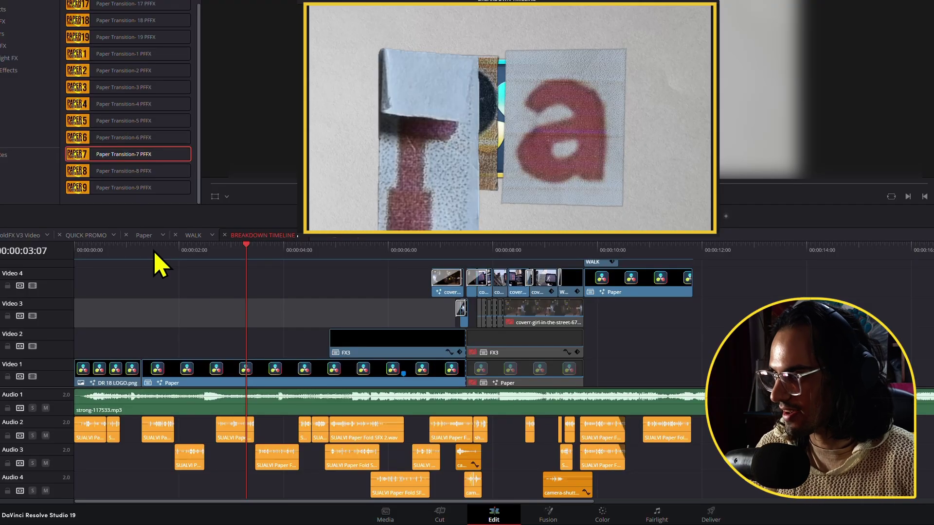
Return the playhead to 00:00:00:11 over the DR 18 LOGO.png clip and mute all audio tracks at once
left_click_drag(154, 253, 151, 312)
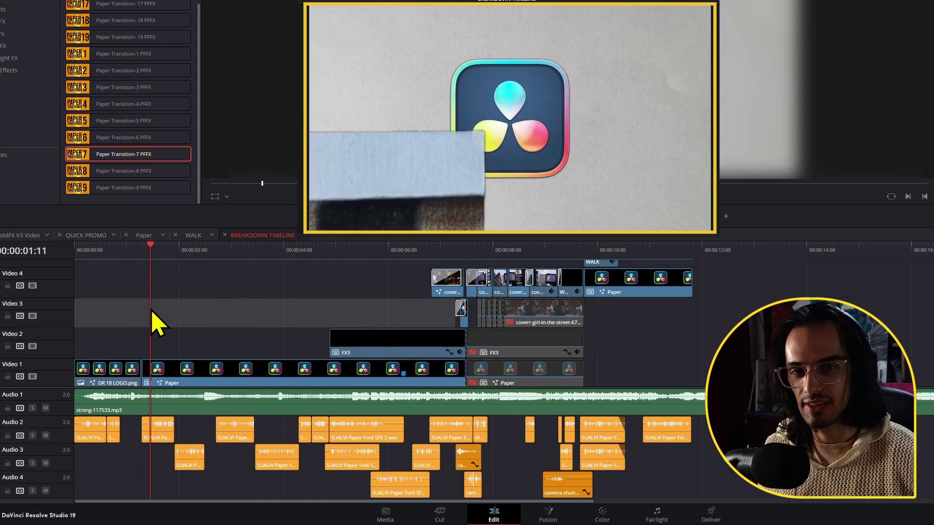
left_click(102, 268)
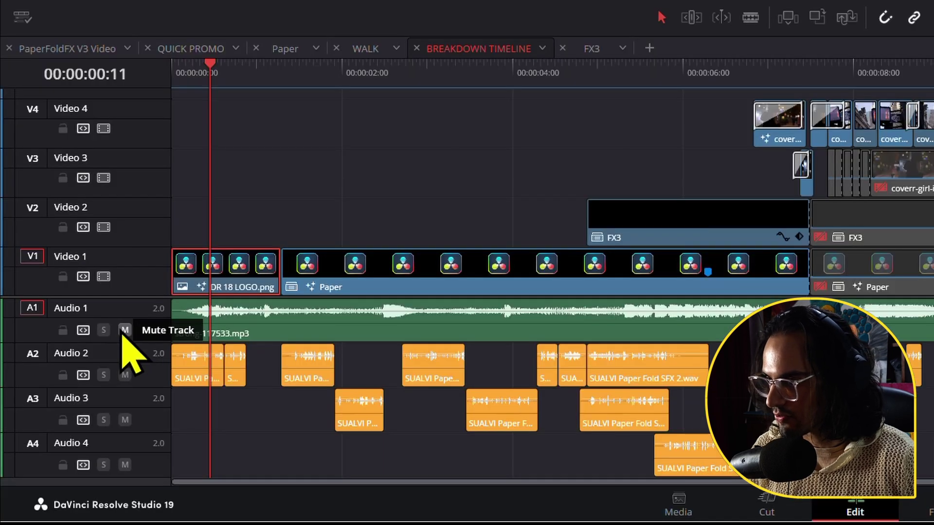
left_click(125, 331, "alt")
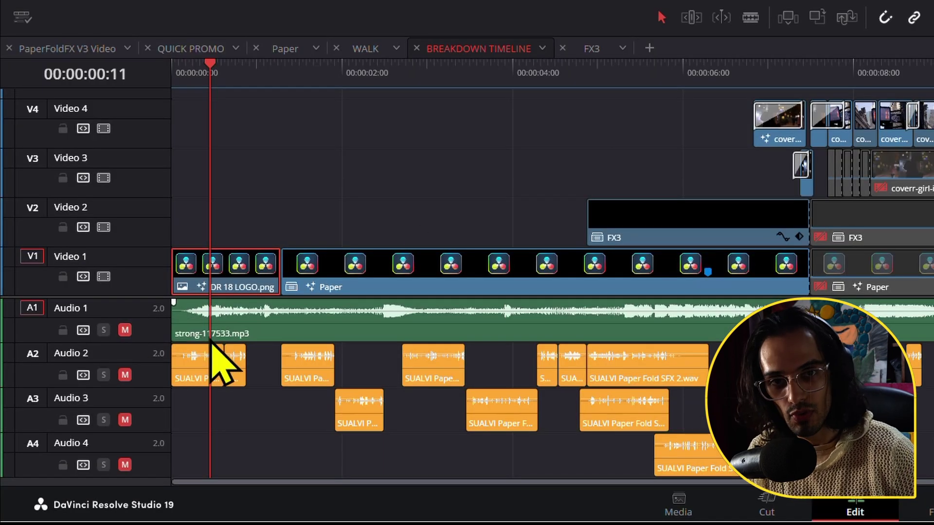
left_click(125, 331, "alt")
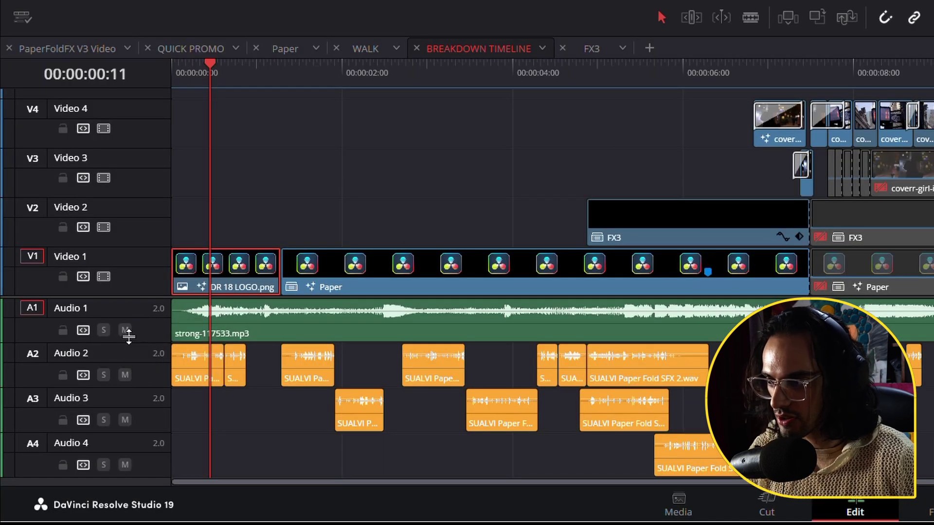
left_click(125, 330, "alt")
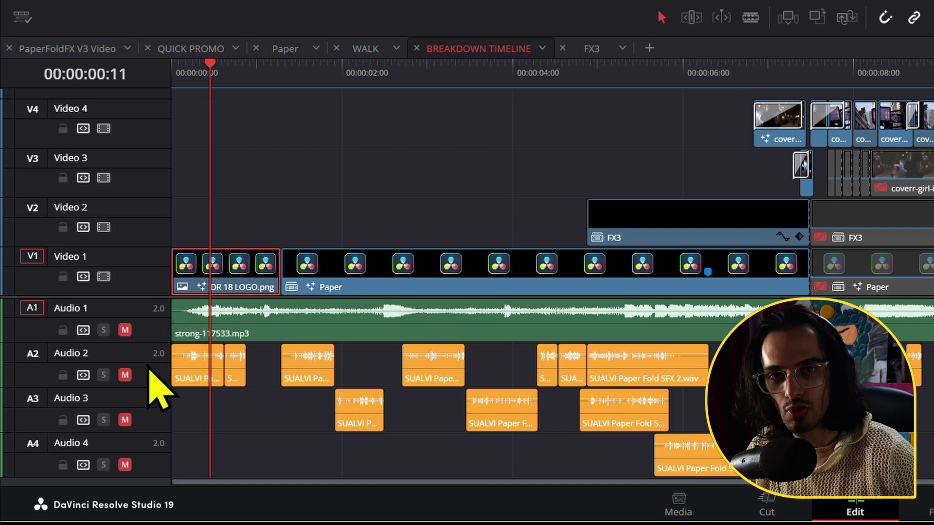
left_click(104, 277)
left_click(104, 277)
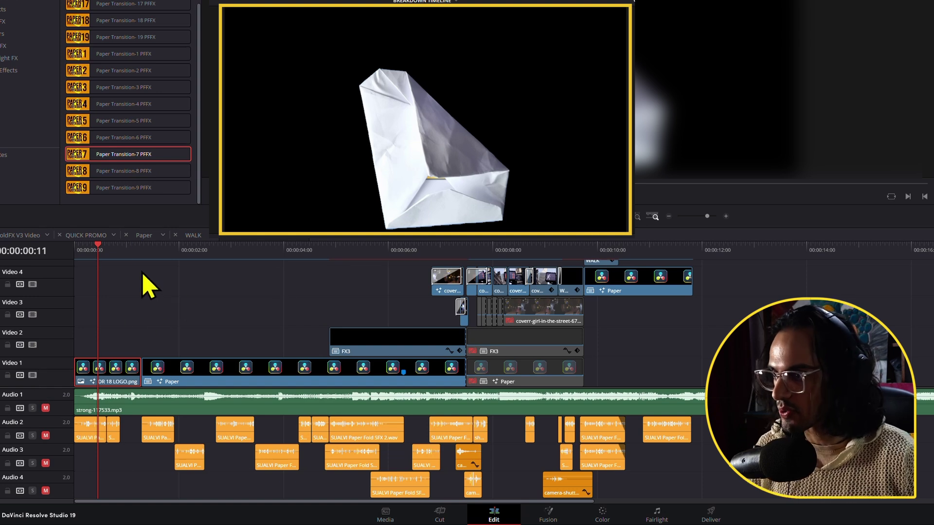
Play the DR 18 LOGO.png clip from the timeline start and review its PaperFoldCollage 10 effect controls
left_click_drag(142, 273, 74, 259)
scroll(161, 340, "up", 3)
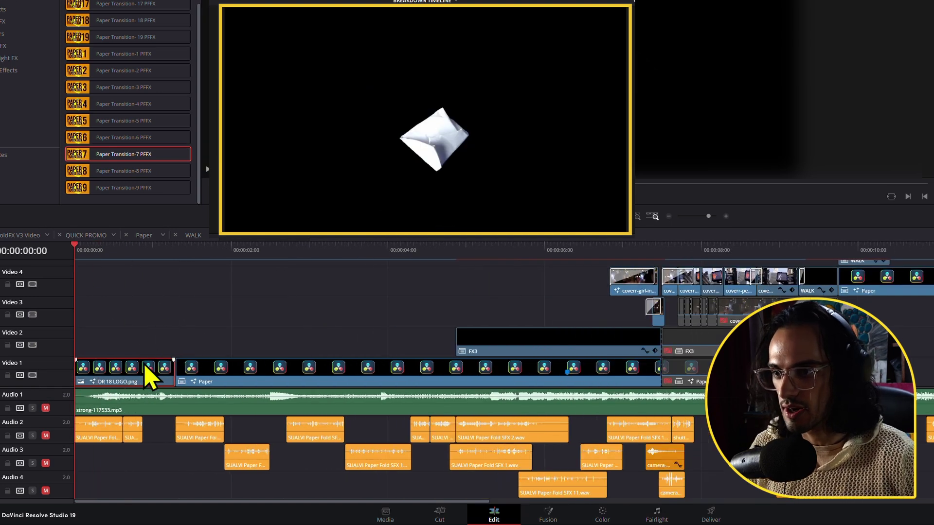
key("space")
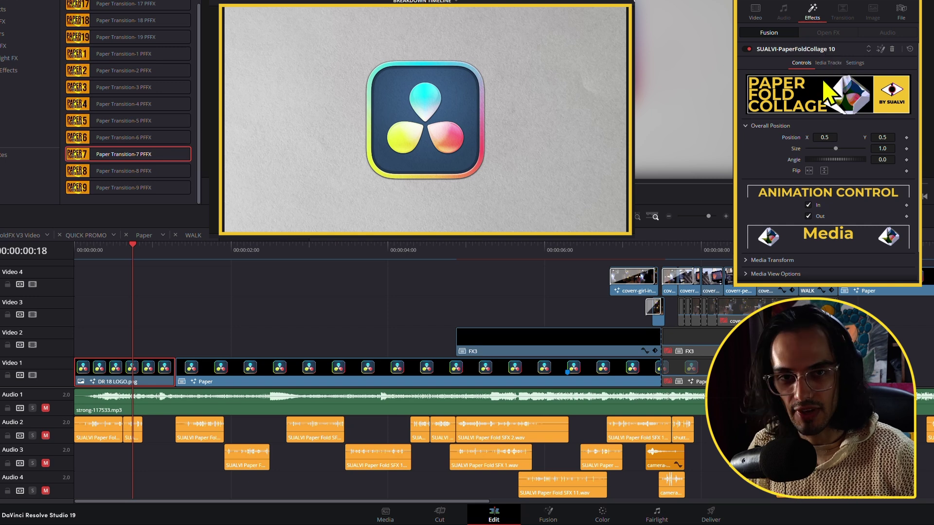
scroll(787, 204, "down", 1)
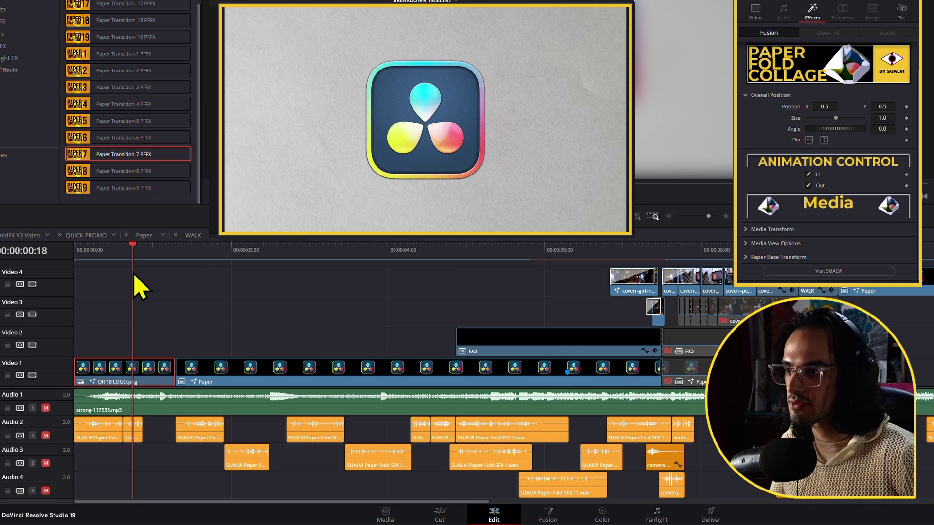
left_click_drag(135, 265, 153, 285)
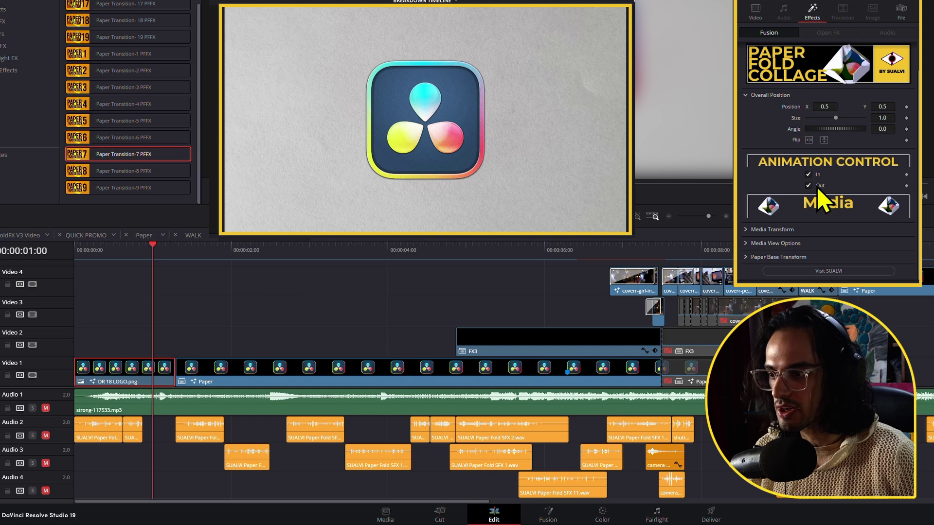
key("Right")
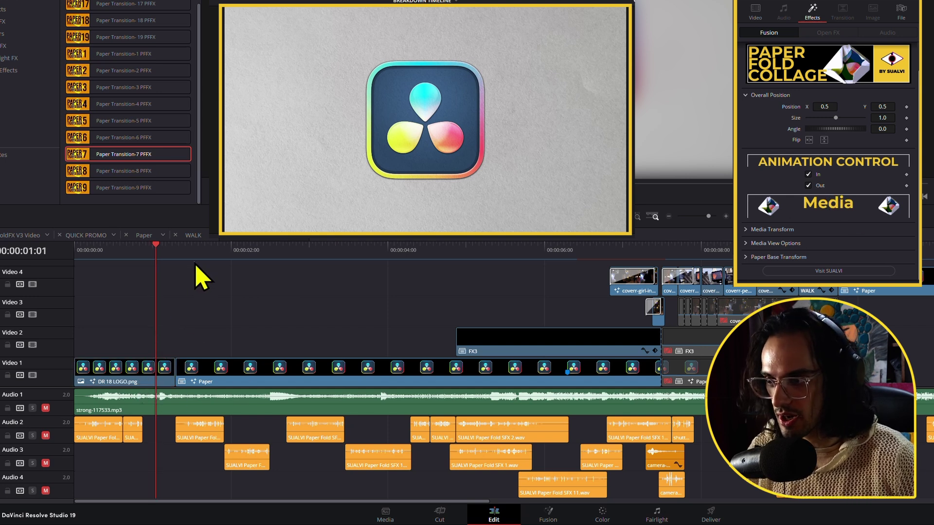
Examine the cut from the DR 18 LOGO.png clip to the Paper compound clip and the options available for the Paper clip
left_click(224, 265)
left_click_drag(231, 266, 169, 340)
left_click(194, 373)
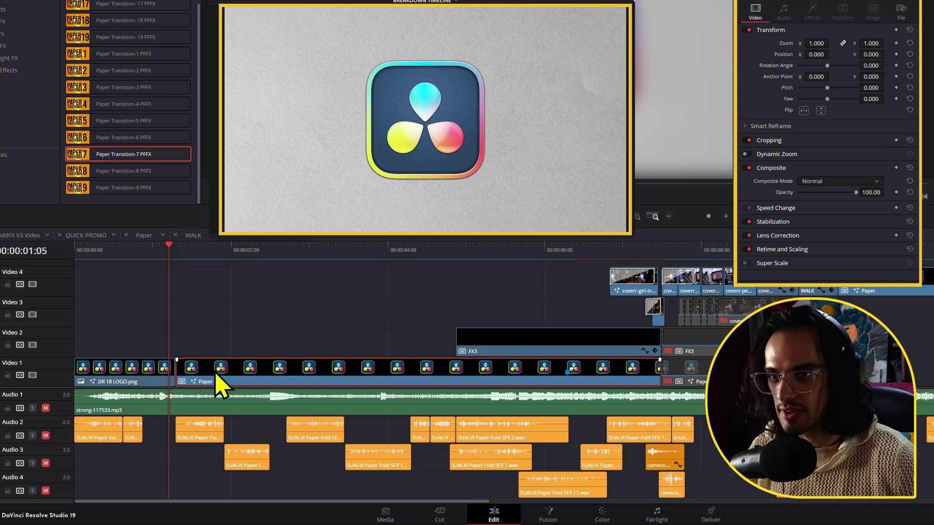
left_click(183, 268)
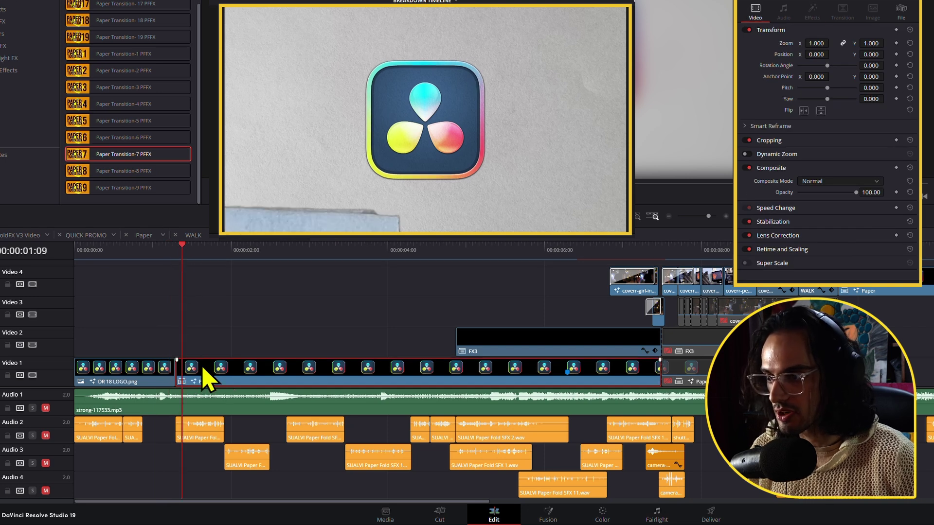
right_click(209, 381)
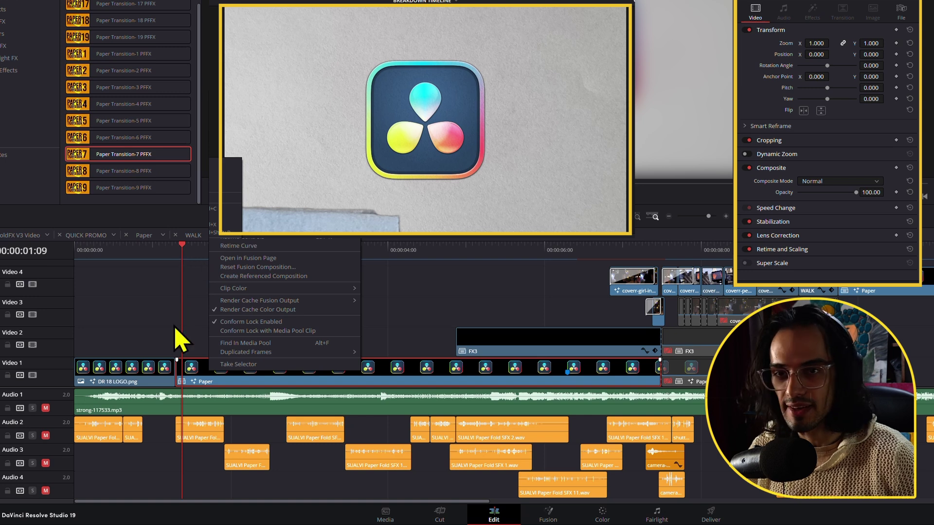
left_click(171, 341)
left_click(163, 249)
left_click(149, 375)
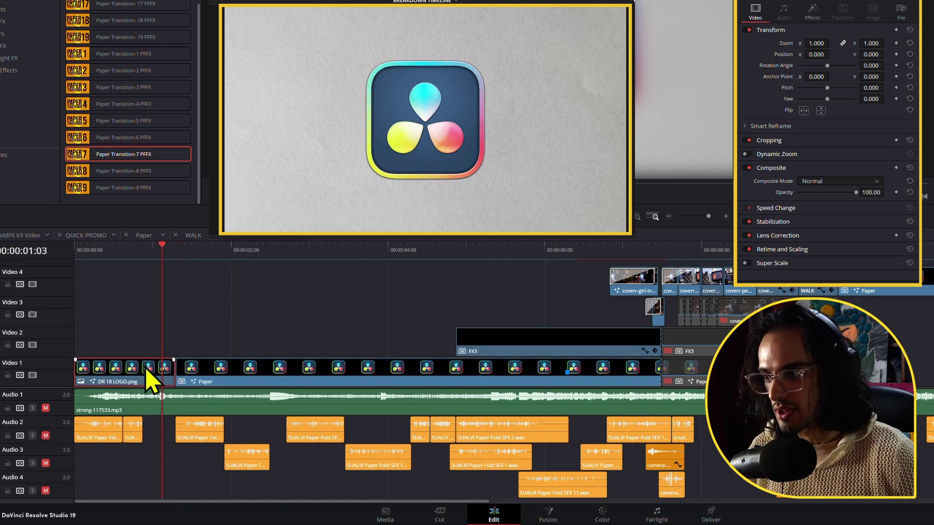
left_click(255, 383)
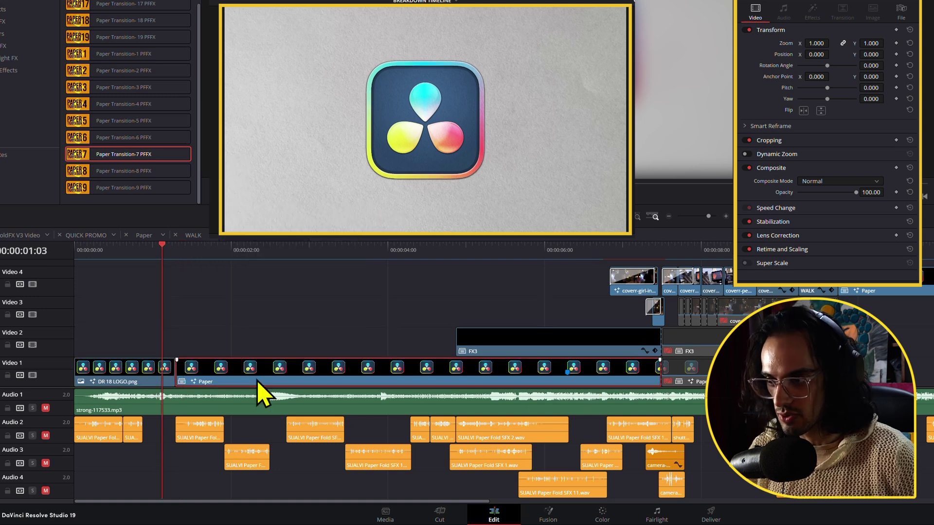
right_click(253, 382)
Show the logo clip's PaperFoldCollage 10 controls and expand the Paper Base Transform, Media View Options and Media Transform settings
left_click_drag(161, 258, 113, 273)
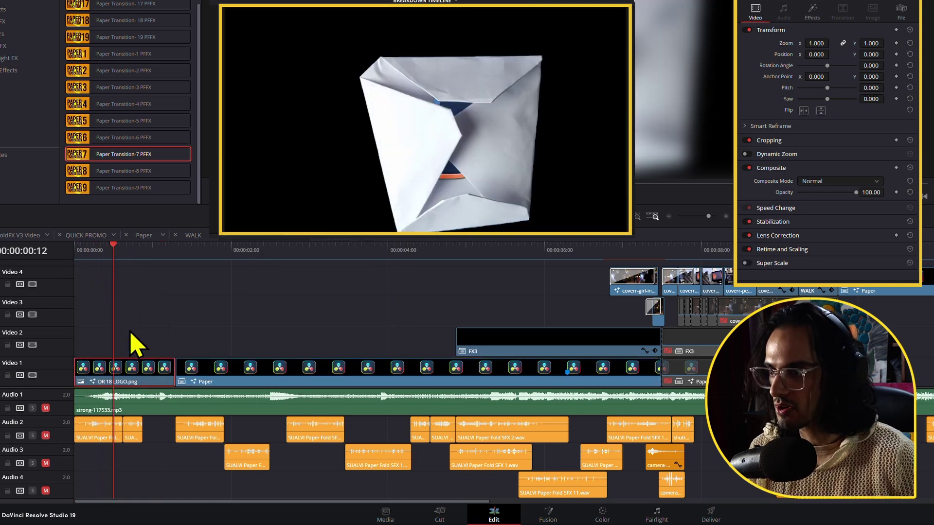
left_click(812, 8)
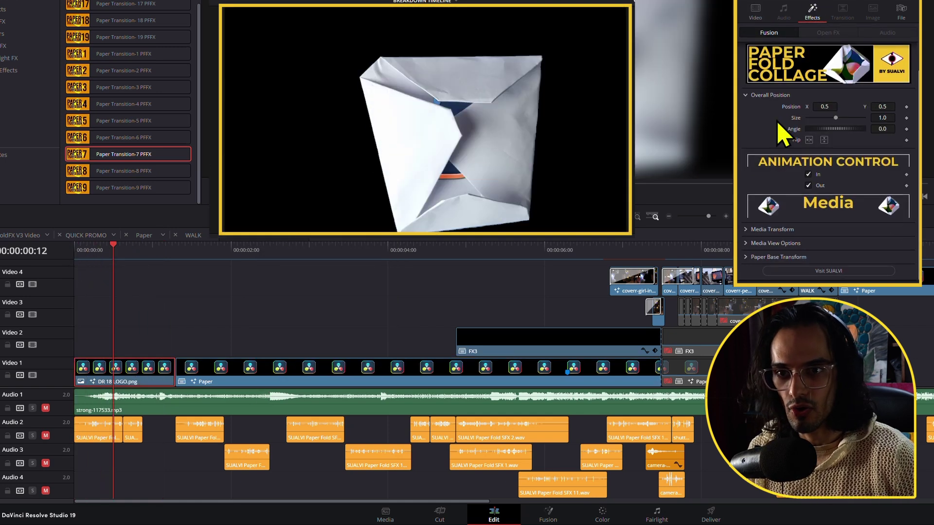
left_click(748, 259)
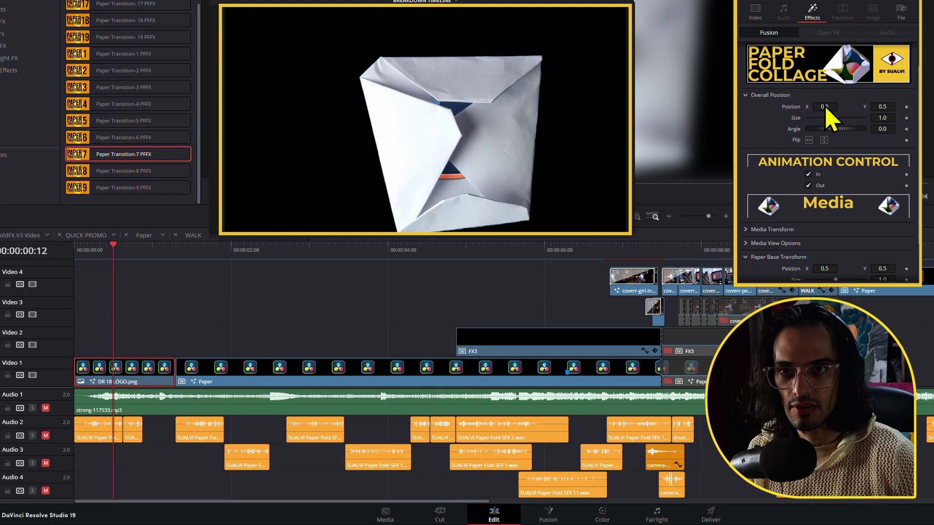
left_click(919, 2)
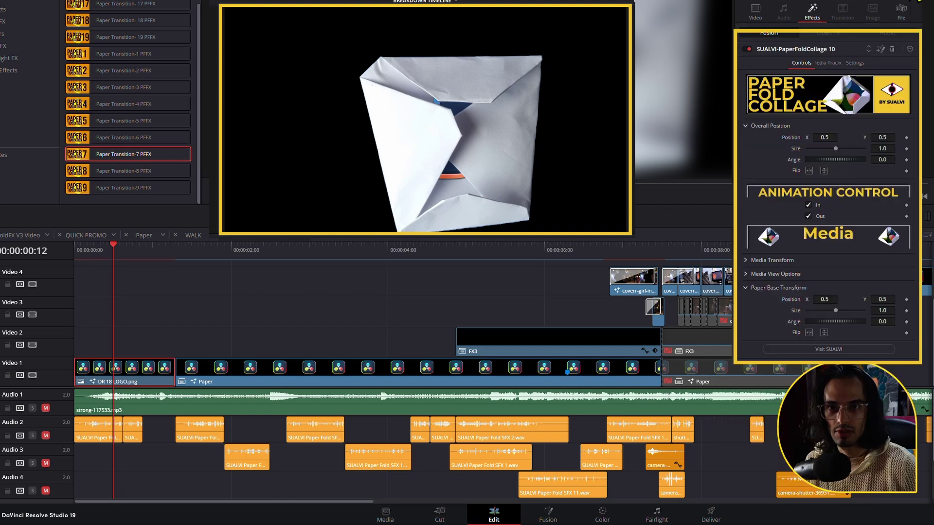
left_click(753, 275)
left_click(753, 260)
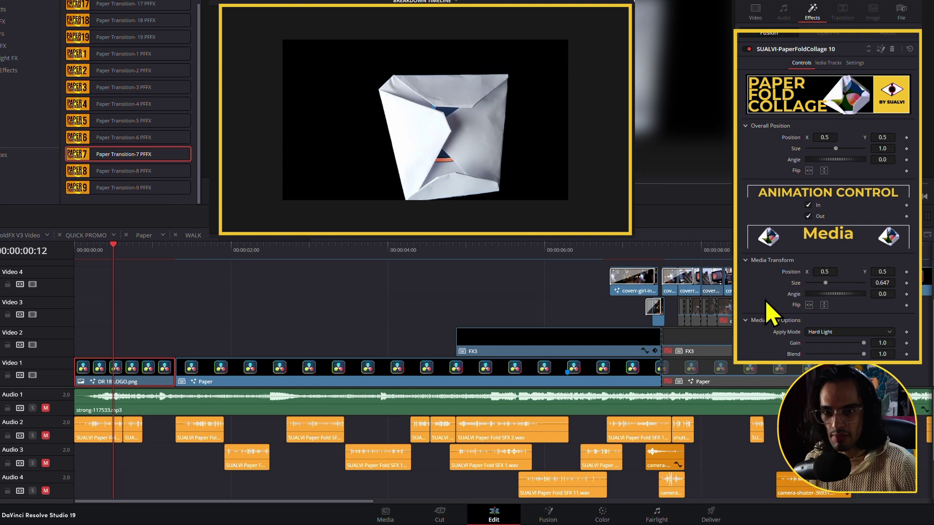
Open the Paper compound clip in its own timeline and inspect its stacked letter layers up to 00:00:00:07
left_click_drag(125, 255, 188, 256)
left_click(225, 389)
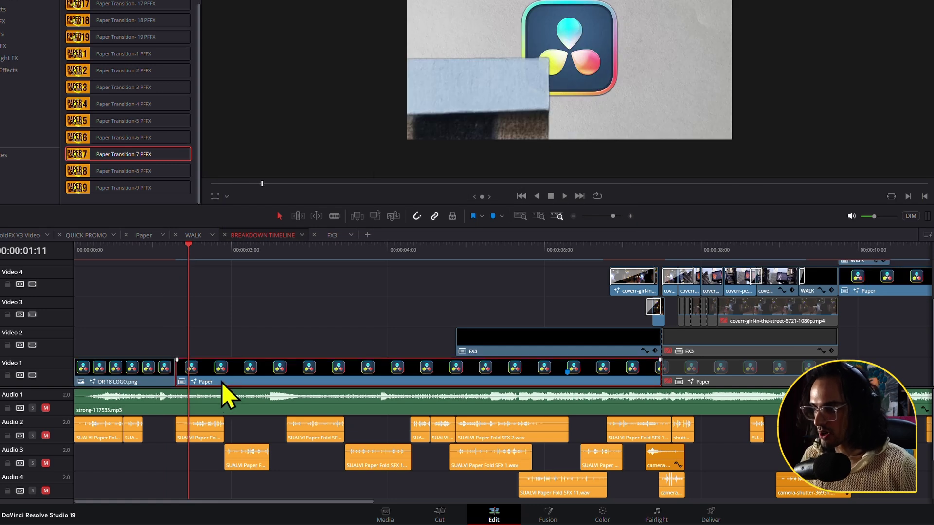
right_click(226, 389)
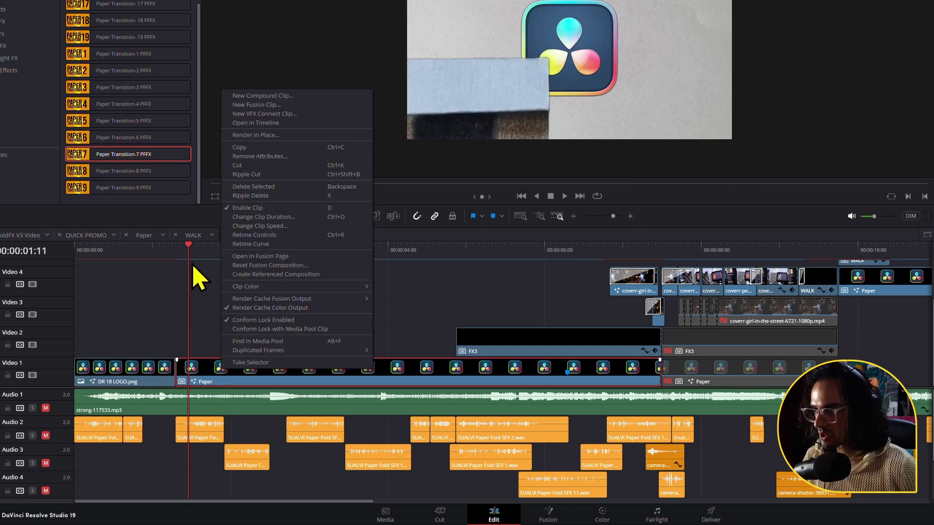
left_click_drag(193, 265, 256, 326)
right_click(239, 368)
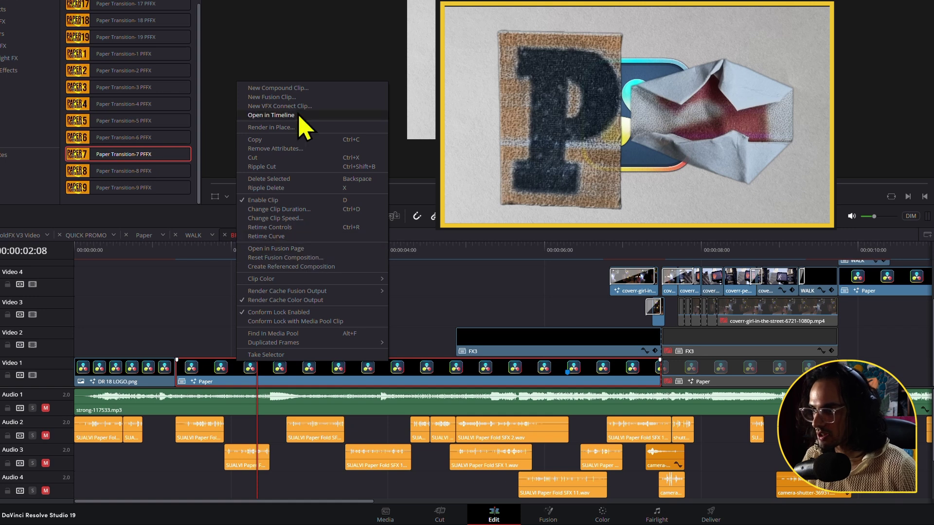
left_click(271, 115)
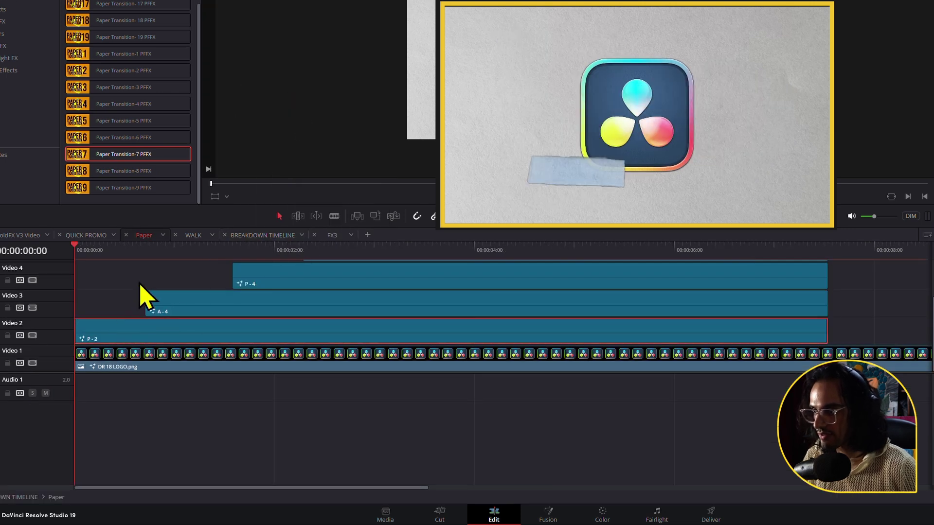
scroll(146, 297, "up", 3)
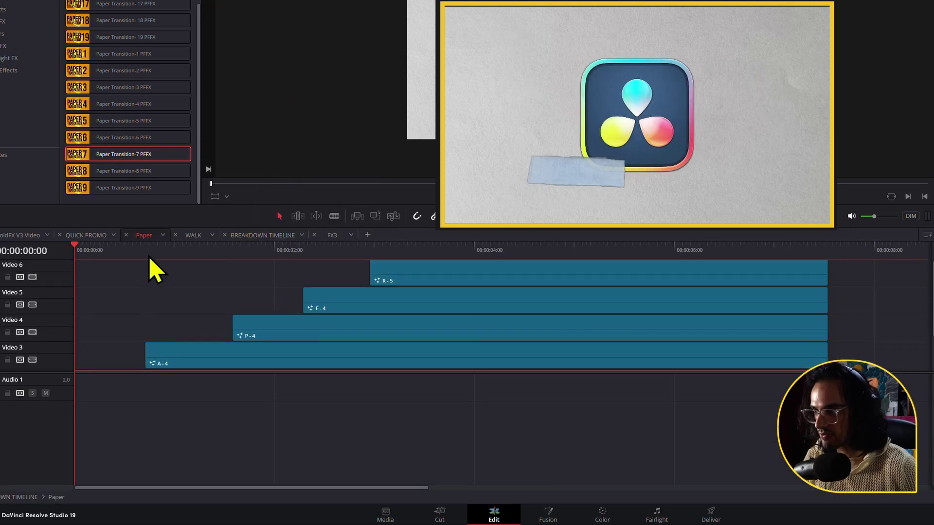
left_click_drag(155, 270, 104, 335)
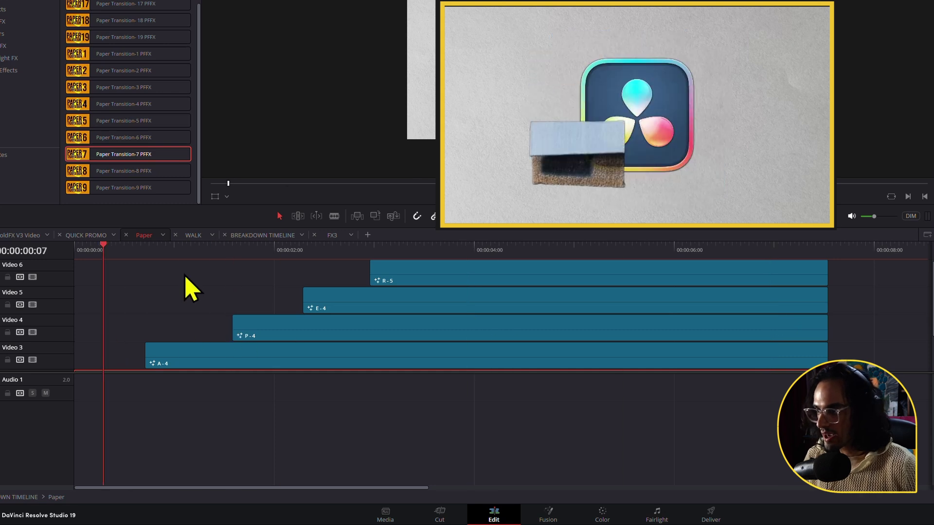
Return to the BREAKDOWN TIMELINE and open the Paper compound clip in the Fusion page
left_click(250, 239)
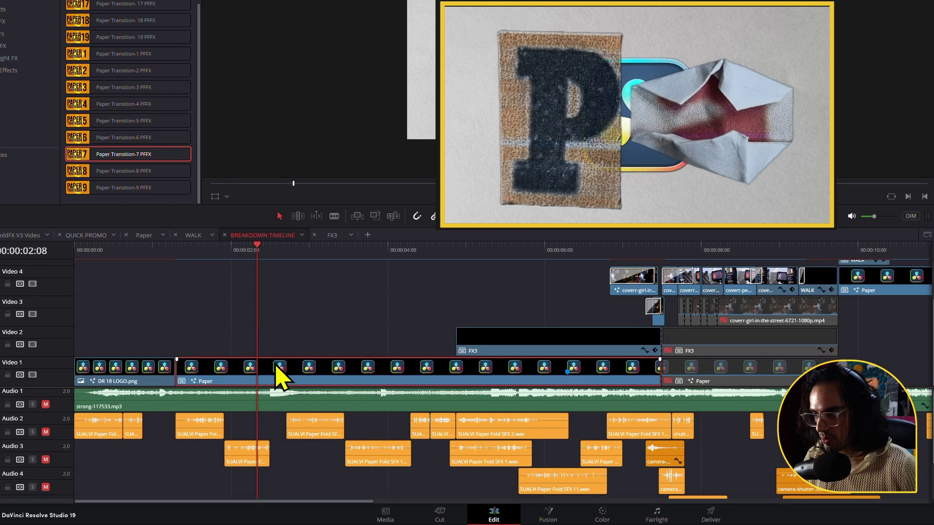
right_click(277, 374)
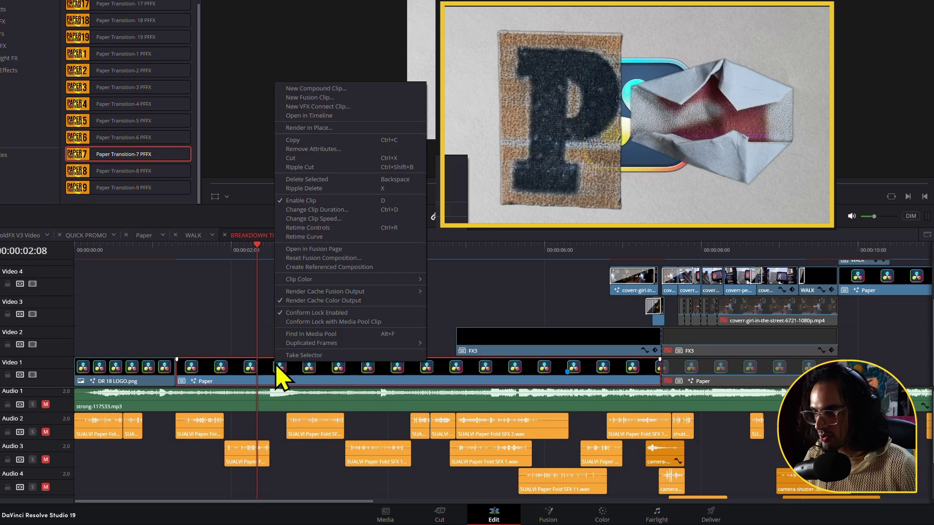
left_click(350, 251)
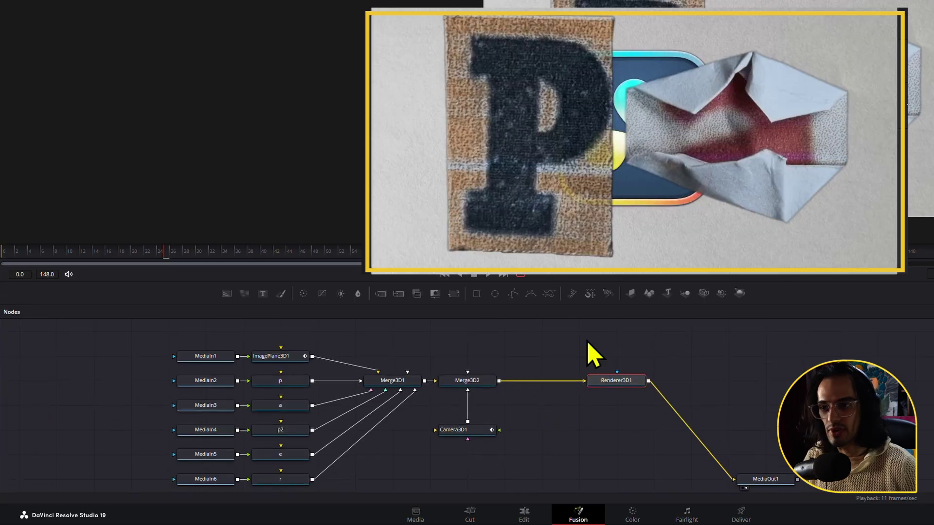
View the combined Merge3D1 scene, followed by the logo background plane from ImagePlane3D1 on its own
left_click(416, 383)
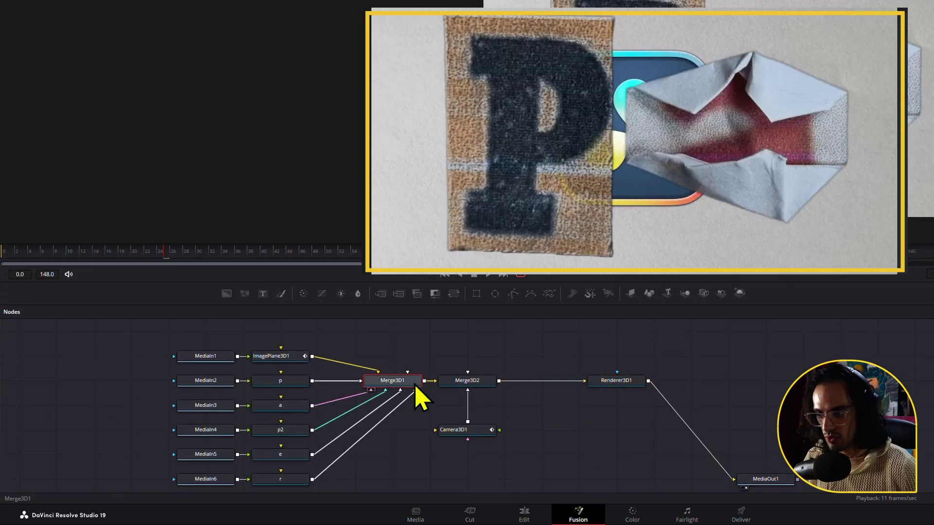
key("1")
left_click(315, 340)
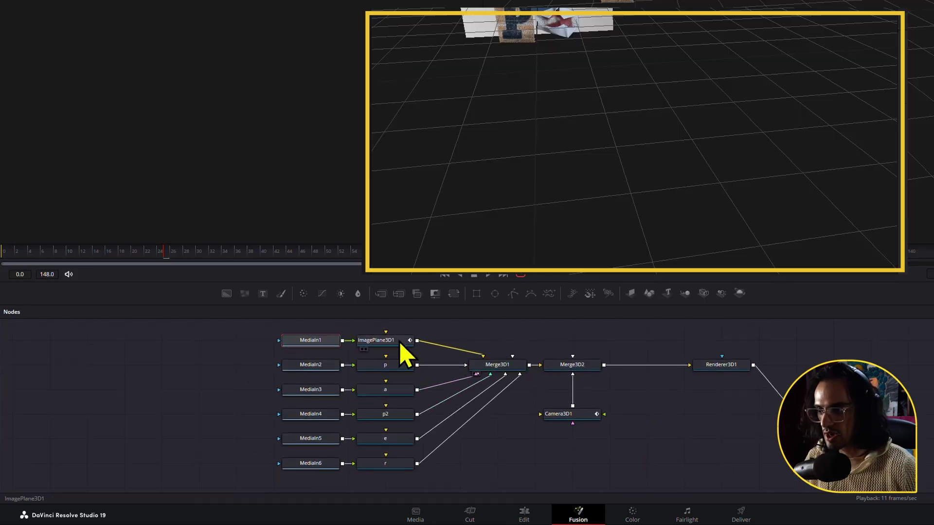
left_click(397, 340)
left_click_drag(649, 138, 706, 73)
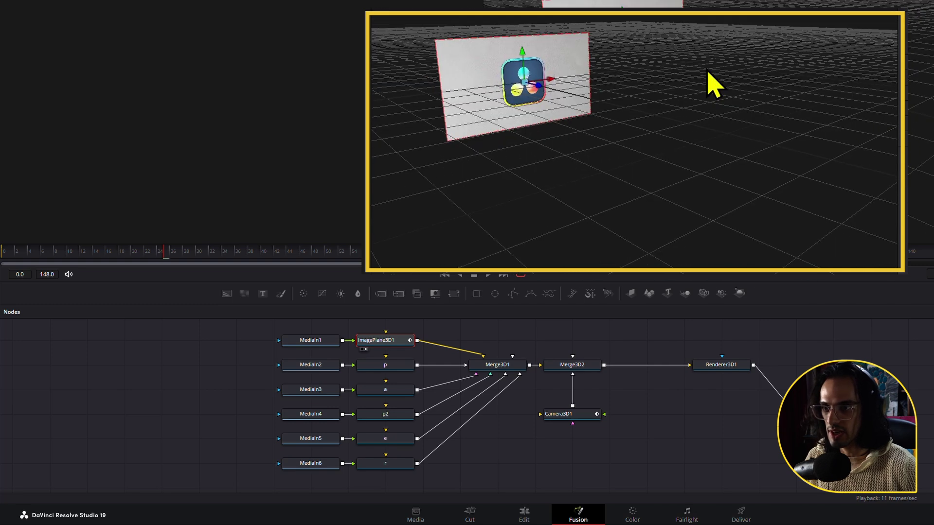
View a letter plane on its own, followed by the combined Merge3D1 scene, and select the p, e and r planes in turn
left_click(408, 368)
key("1")
left_click(495, 367)
key("1")
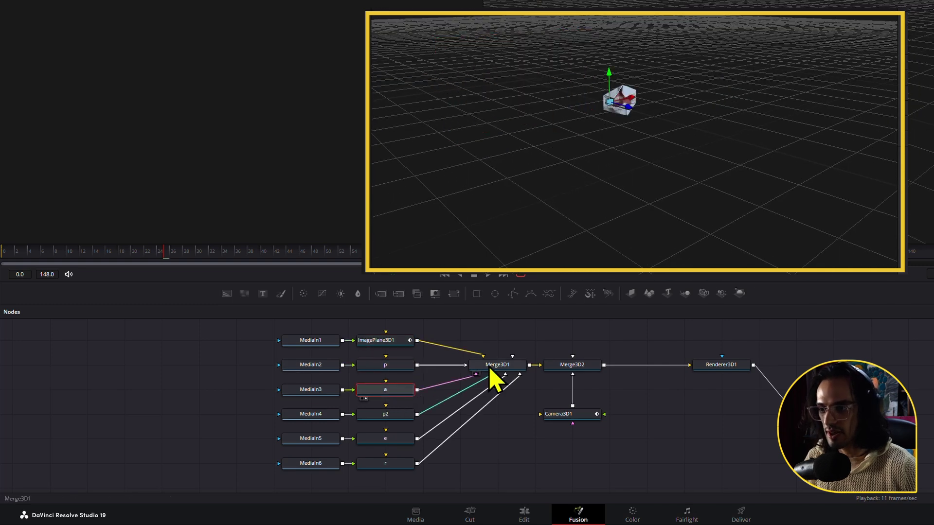
left_click(372, 368)
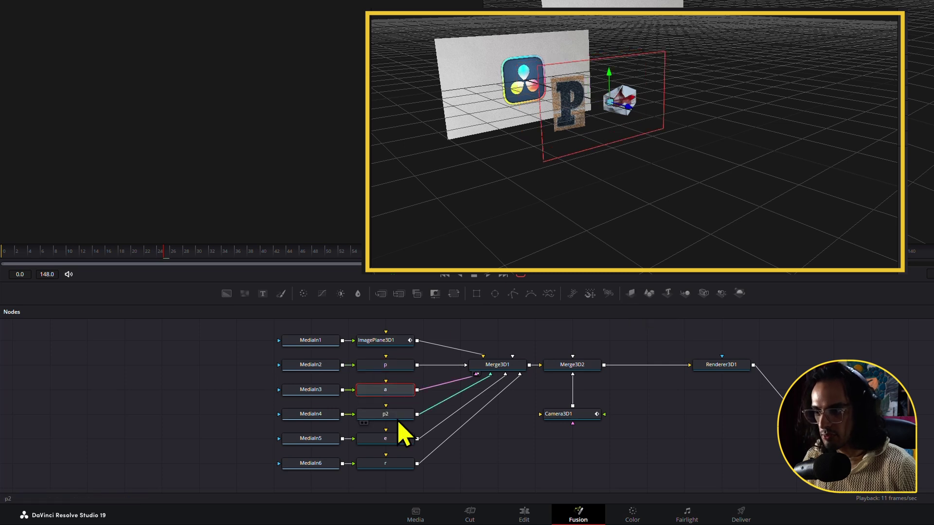
left_click(401, 439)
left_click(400, 463)
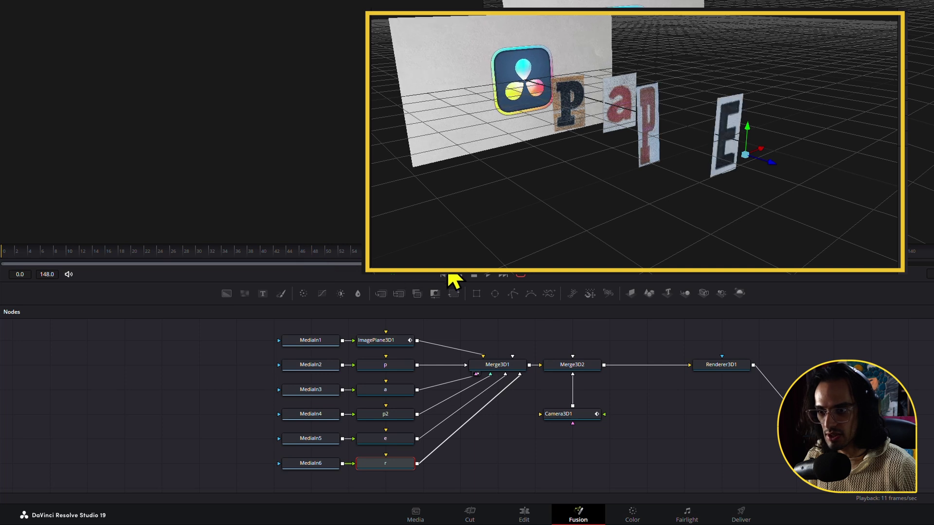
View the Merge3D2 scene, select Camera3D1 and examine the camera's position relative to the logo and letter planes
left_click(591, 415)
left_click(584, 366)
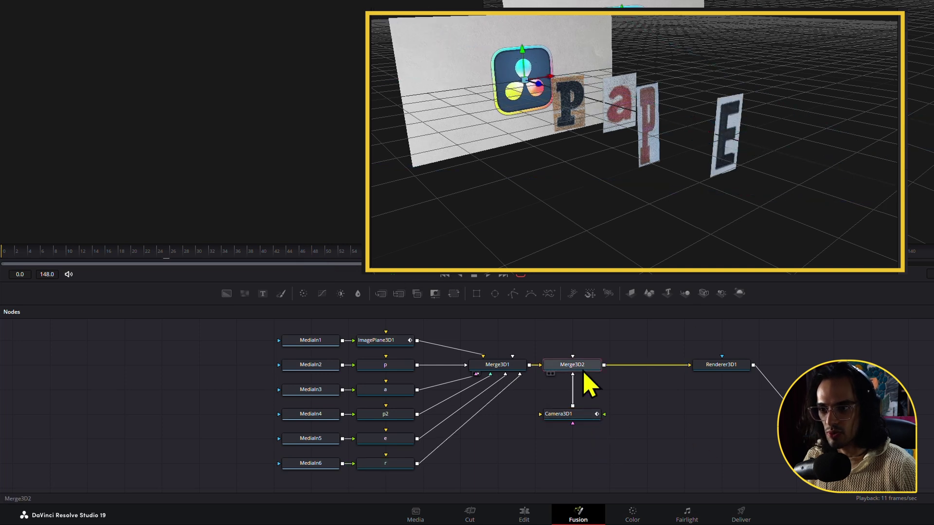
left_click(594, 419)
scroll(623, 202, "down", 3)
left_click_drag(627, 202, 596, 206)
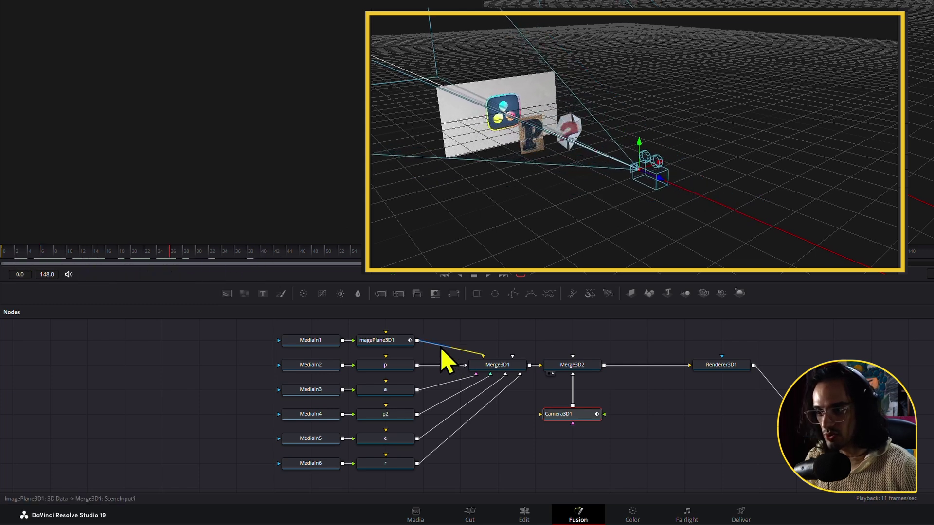
Select ImagePlane3D1 and Camera3D1 in turn, and show the Transform settings of ImagePlane3D1
left_click(399, 342)
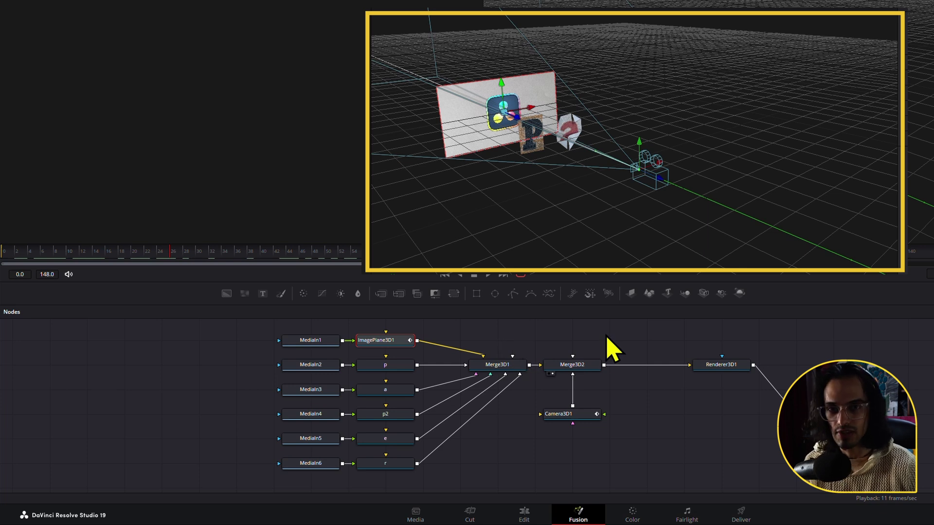
left_click(590, 417)
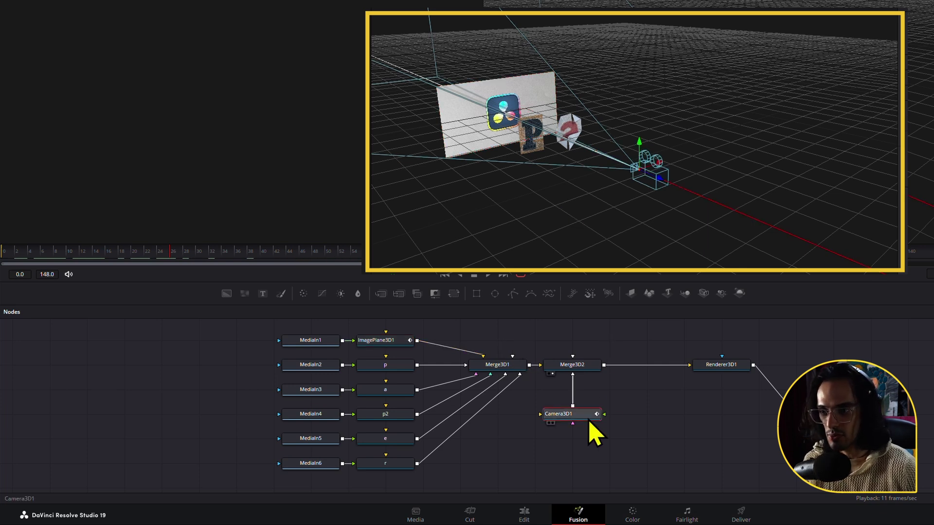
left_click(399, 343)
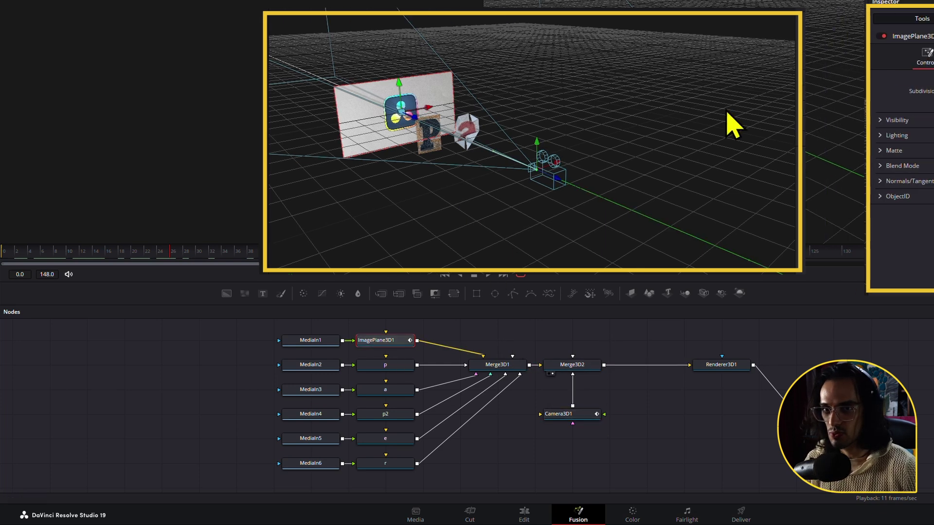
left_click(808, 61)
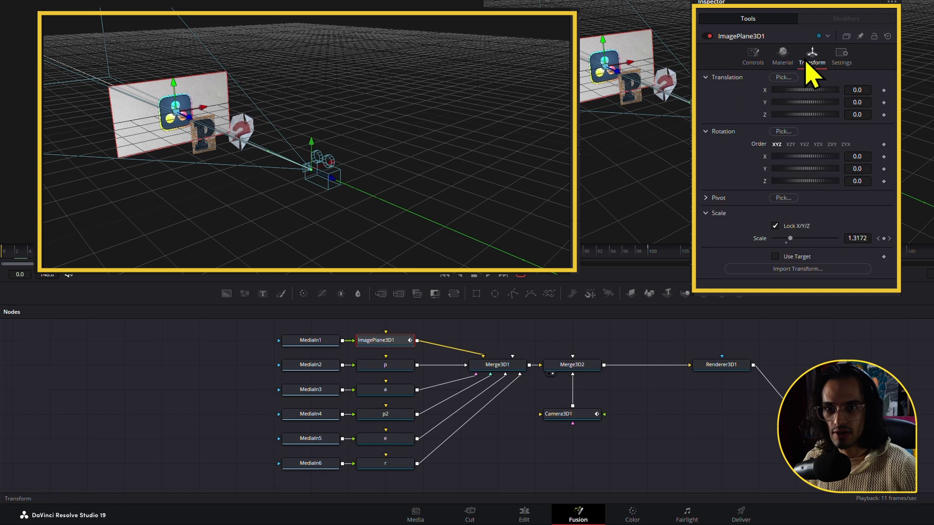
Reset the ImagePlane3D1 scale to 1.0, view the Renderer3D1 output, and undo the scale reset
double_click(764, 245)
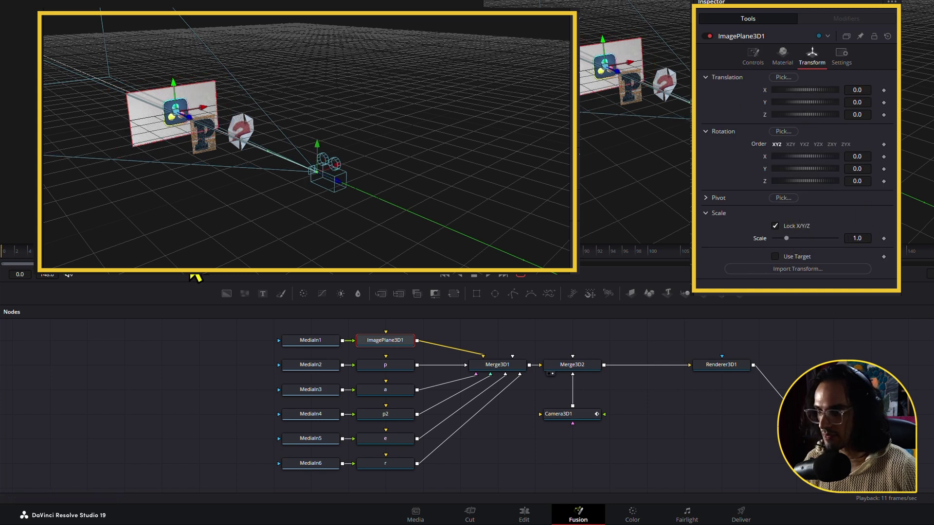
left_click(702, 367)
key("1")
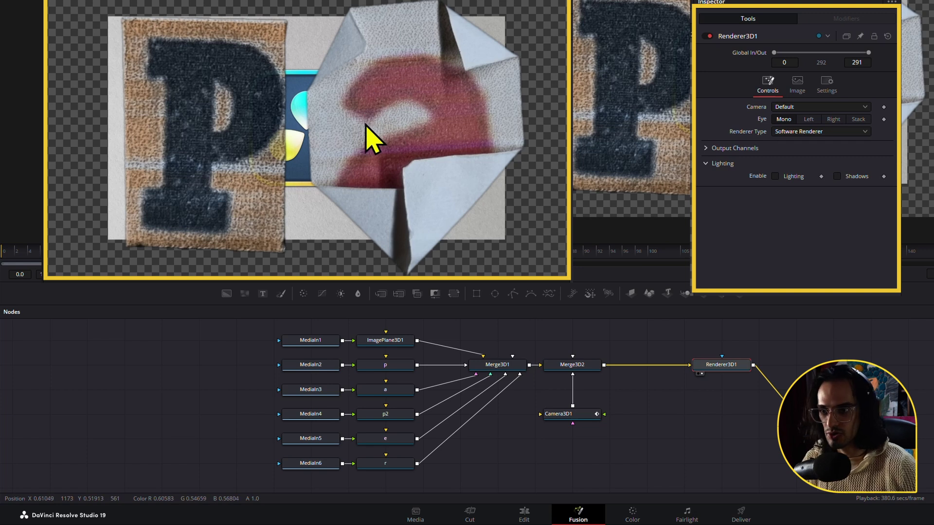
key("ctrl+z")
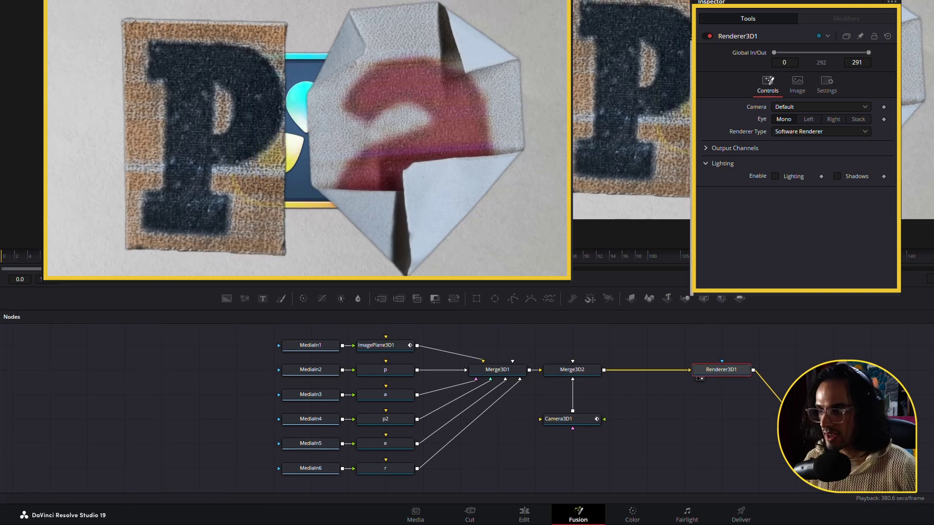
Play the rendered animation from the start with ImagePlane3D1's Scale setting shown, and scrub on through the later frames
left_click_drag(194, 257, 2, 263)
left_click(385, 346)
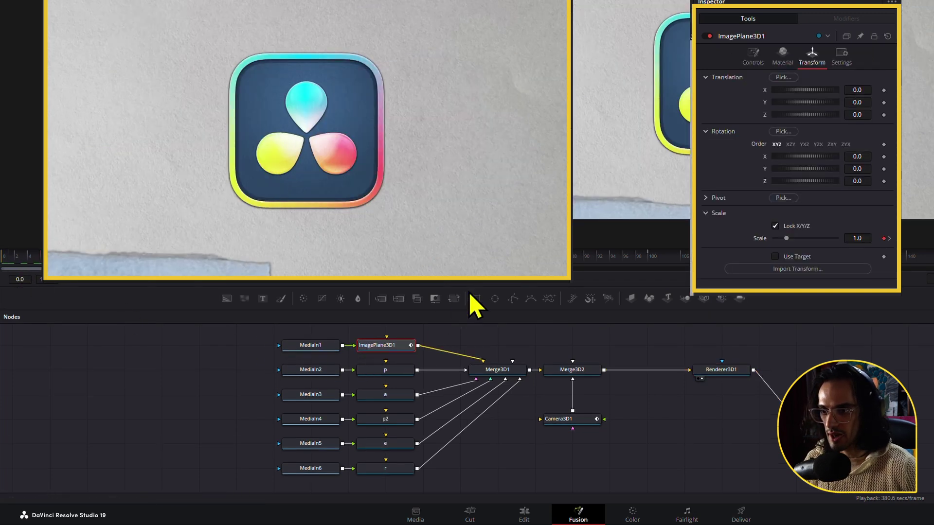
key("space")
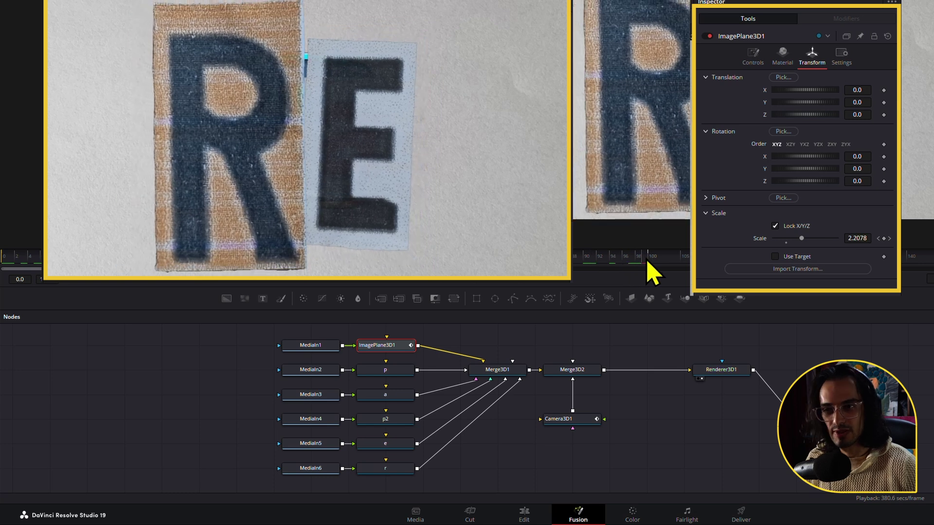
left_click_drag(647, 260, 753, 258)
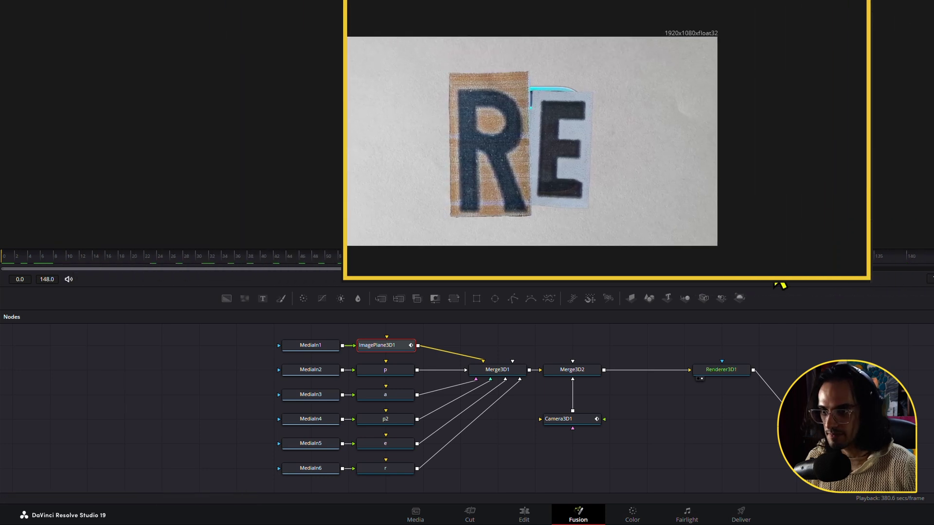
View the p letter plane folding on its own, and scrub the Merge3D1 scene to see the letters unfold one after another
left_click(403, 370)
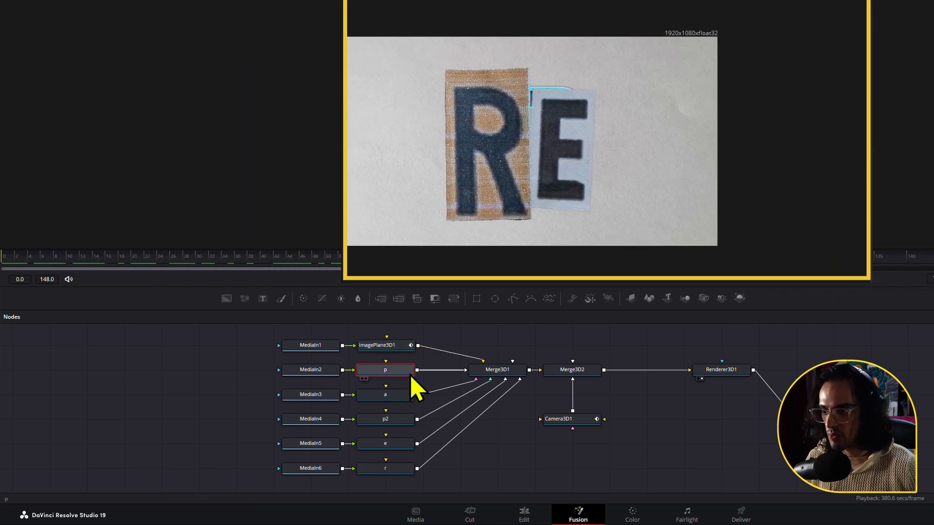
key("1")
left_click_drag(143, 268, 81, 270)
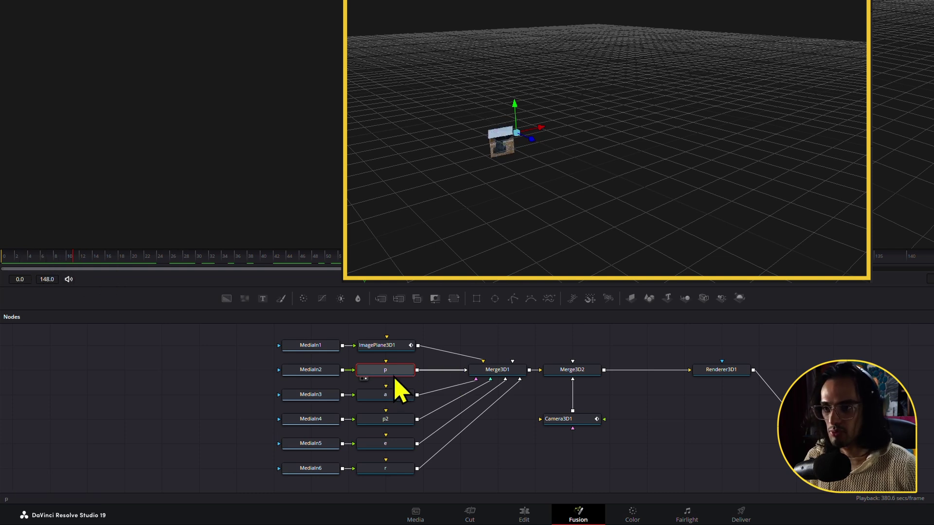
left_click(497, 373)
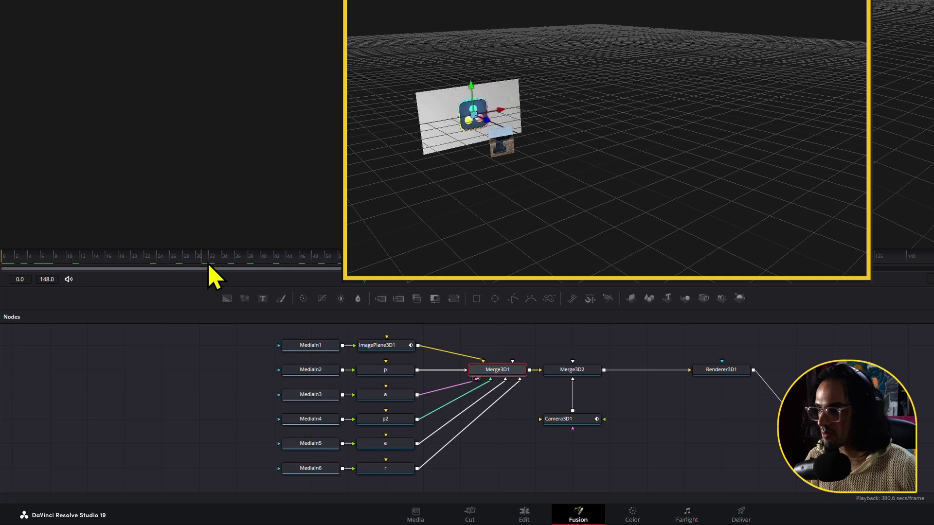
left_click_drag(208, 266, 420, 283)
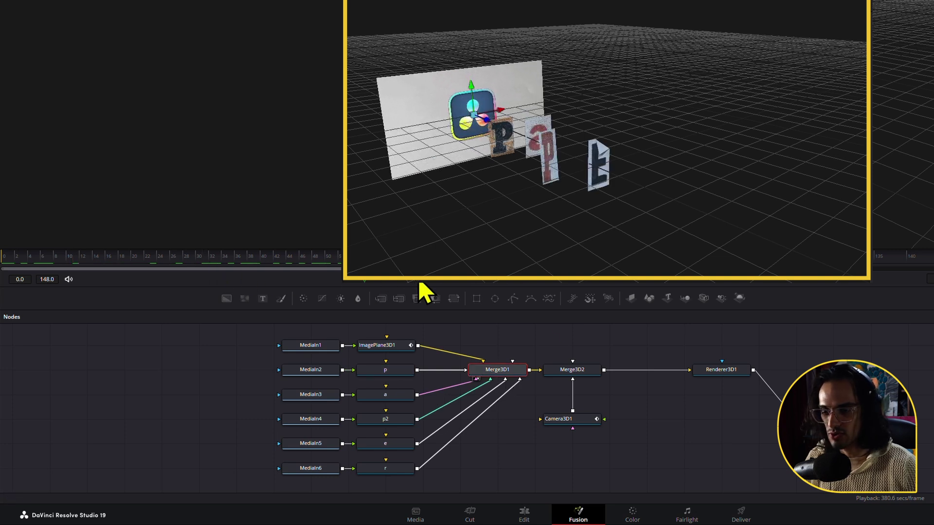
Return to the Edit page, select the FX3 compound clip on Video 2 and step through the timeline to 00:00:05:05
left_click(530, 513)
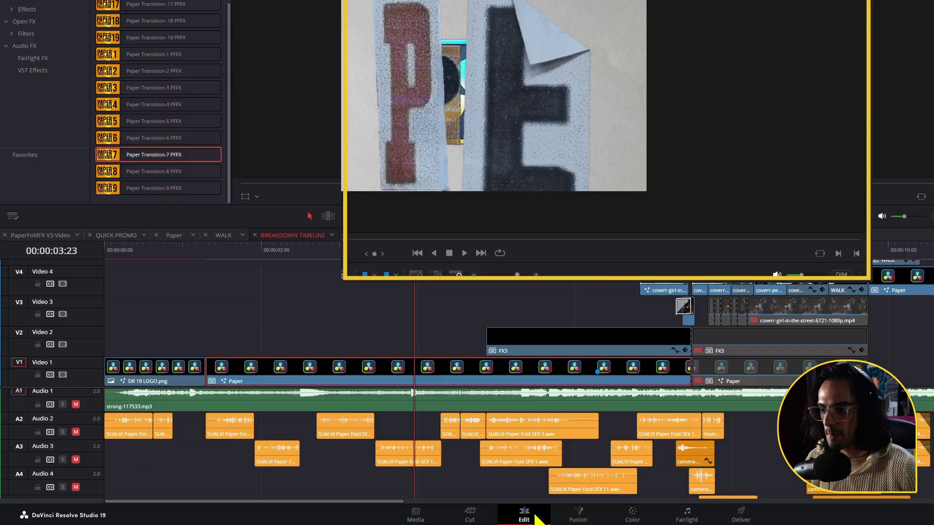
left_click(460, 252)
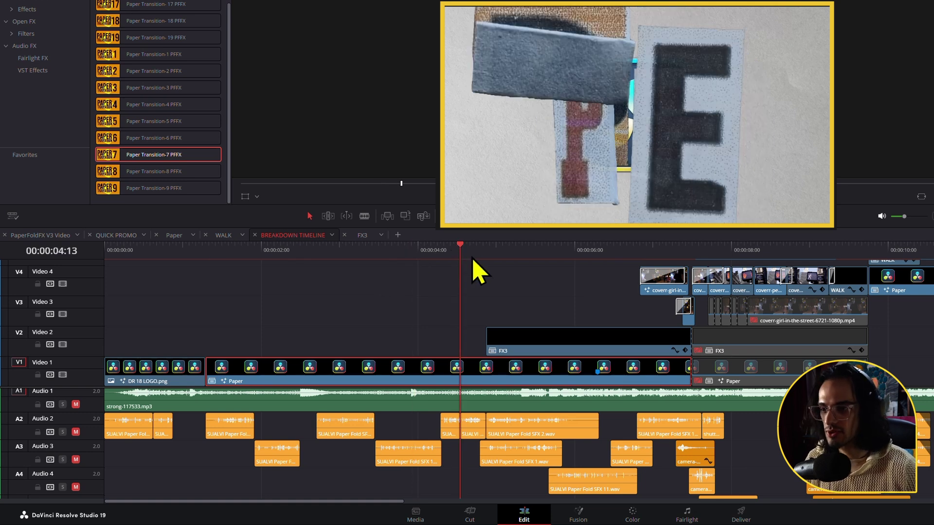
left_click(480, 257)
left_click(493, 256)
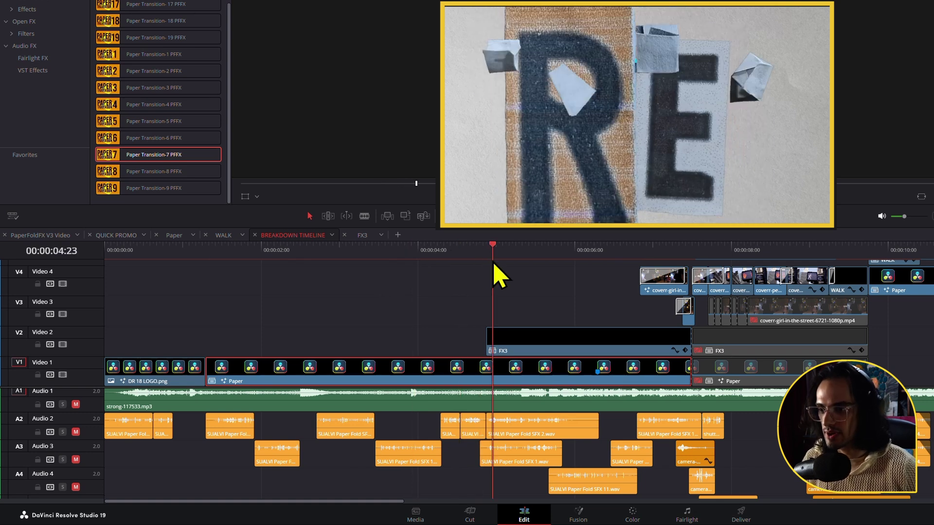
left_click(518, 347)
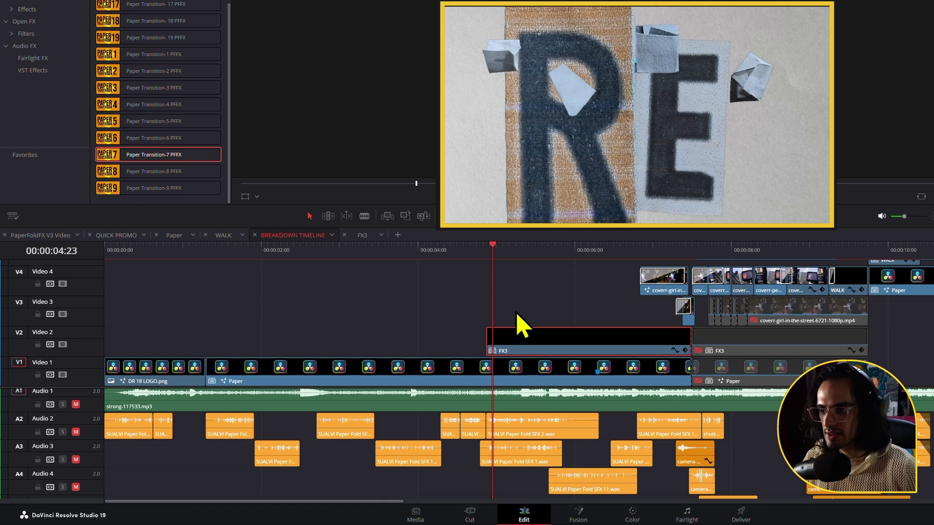
left_click(509, 257)
left_click(513, 257)
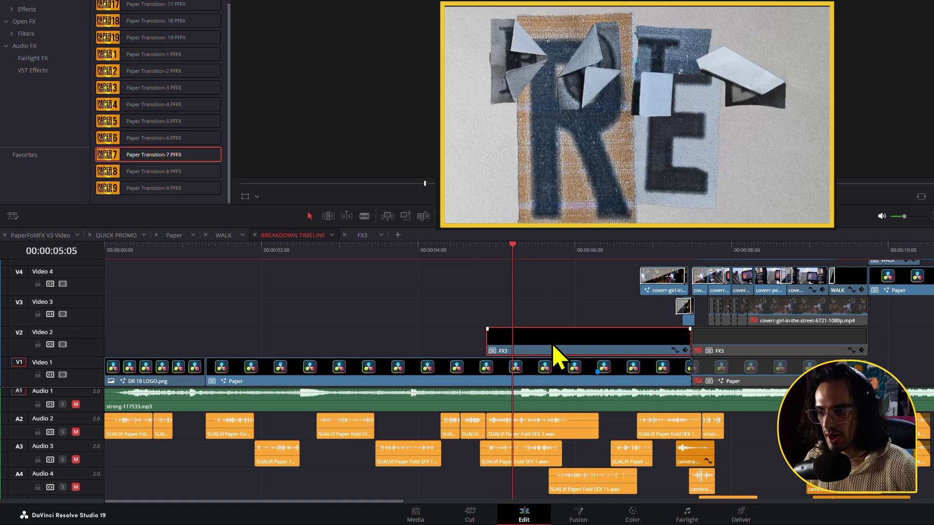
Open the FX3 compound clip in its own timeline and scrub through its stacked letter layers to 00:00:04:06
right_click(523, 347)
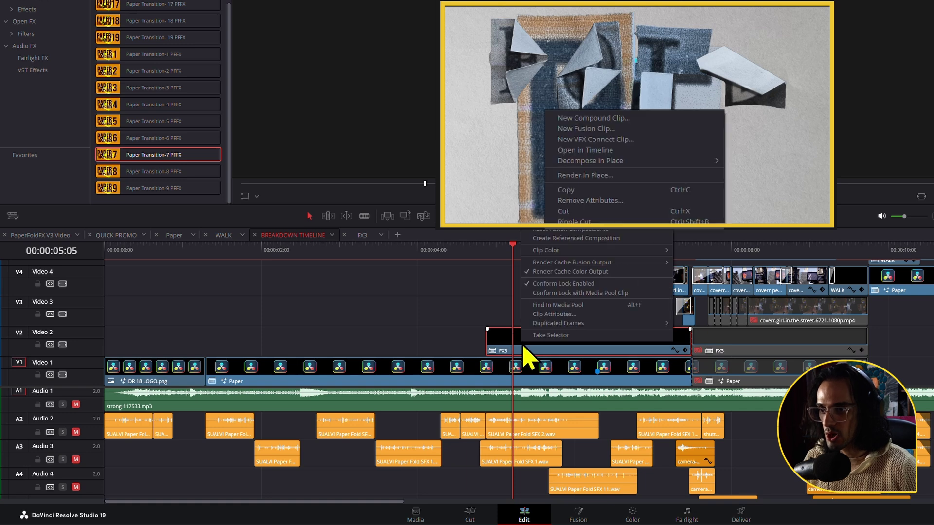
left_click(615, 153)
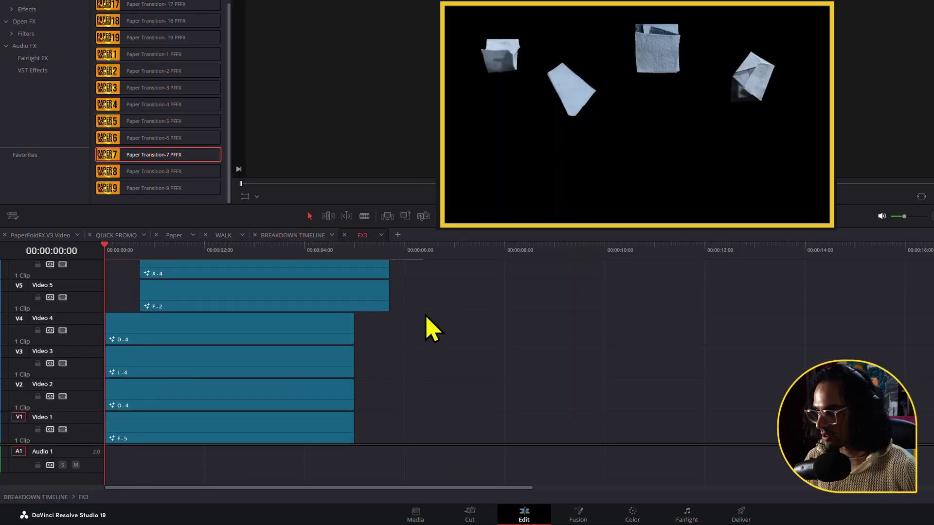
left_click_drag(136, 249, 279, 275)
scroll(573, 373, "up", 2)
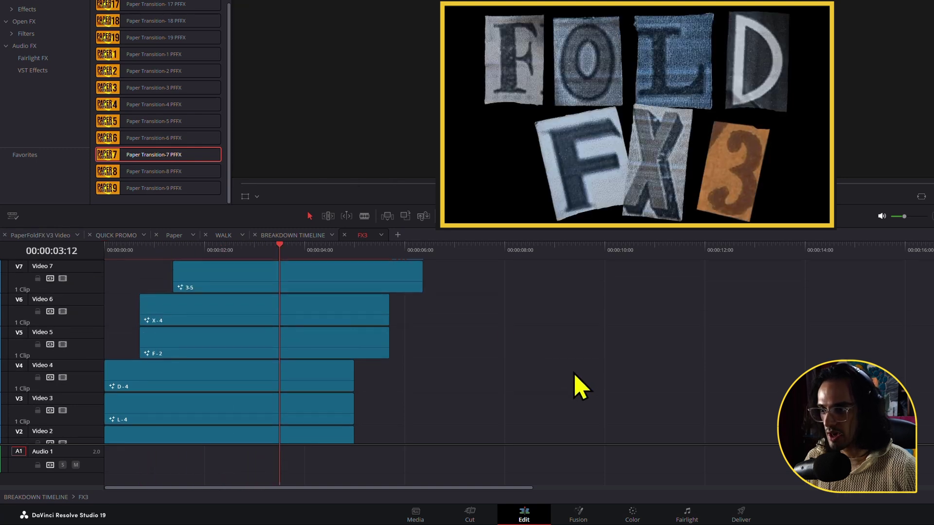
left_click_drag(347, 252, 317, 253)
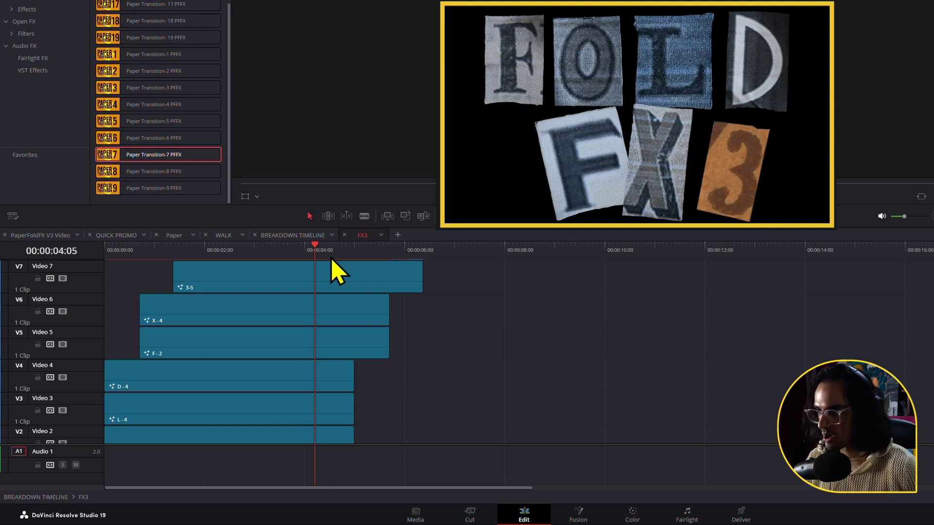
mouse_move(329, 258)
left_mouse_down()
mouse_move(344, 257)
mouse_move(294, 262)
mouse_move(317, 259)
left_mouse_up()
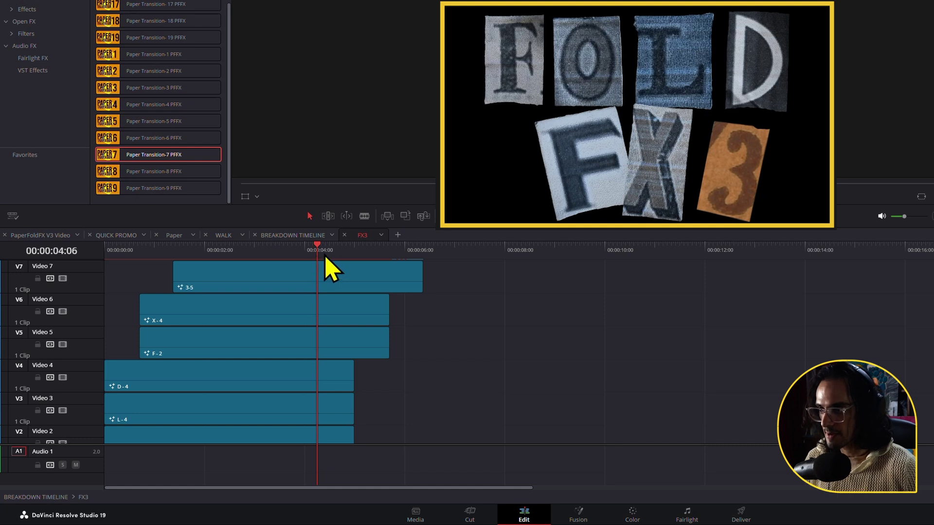
Return to the BREAKDOWN TIMELINE and reopen the FX3 compound clip in its own timeline
left_click(306, 236)
left_click(598, 346)
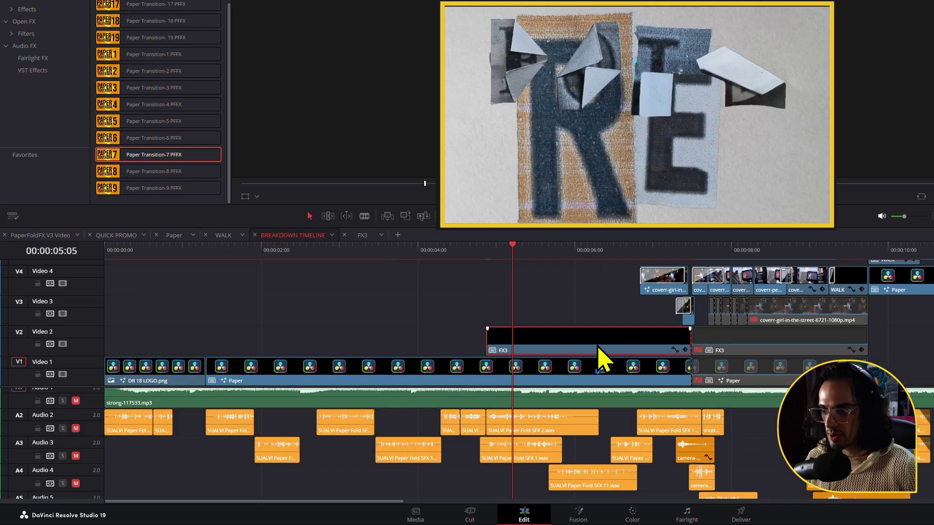
right_click(598, 346)
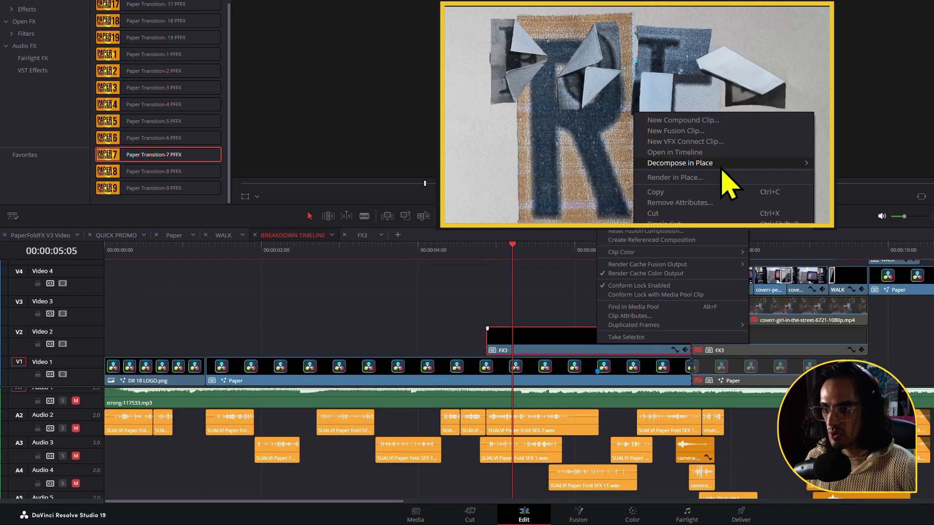
left_click(705, 153)
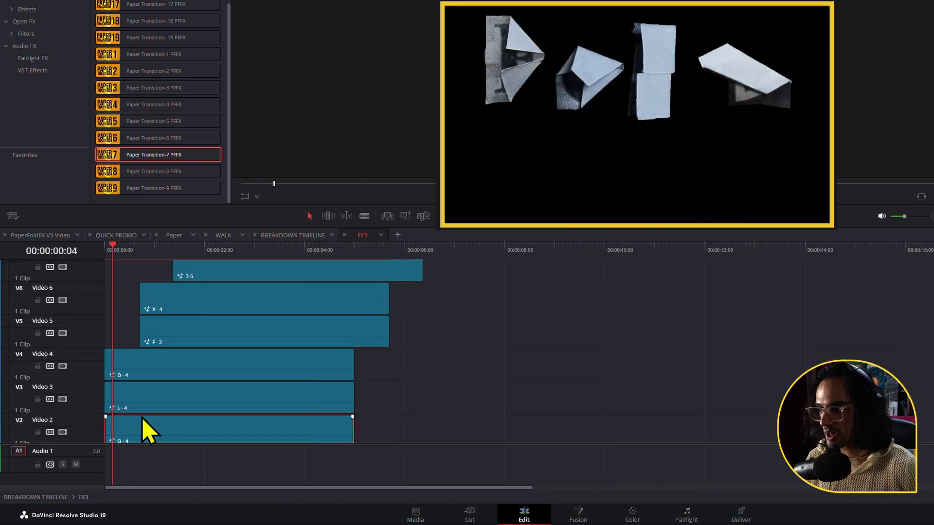
Show the generator controls of the L-4 clip on Video 3 and scrub the FX3 timeline to 00:00:03:12
left_click(160, 408)
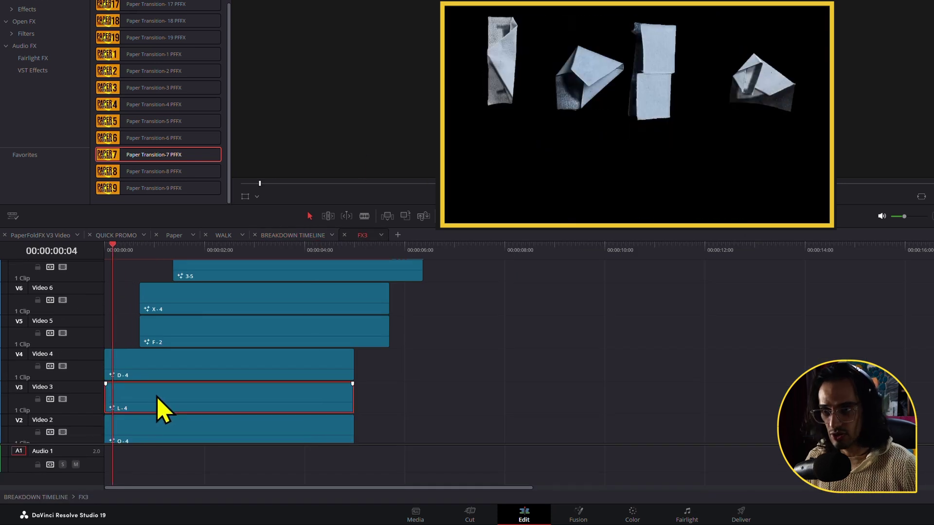
left_click(165, 253)
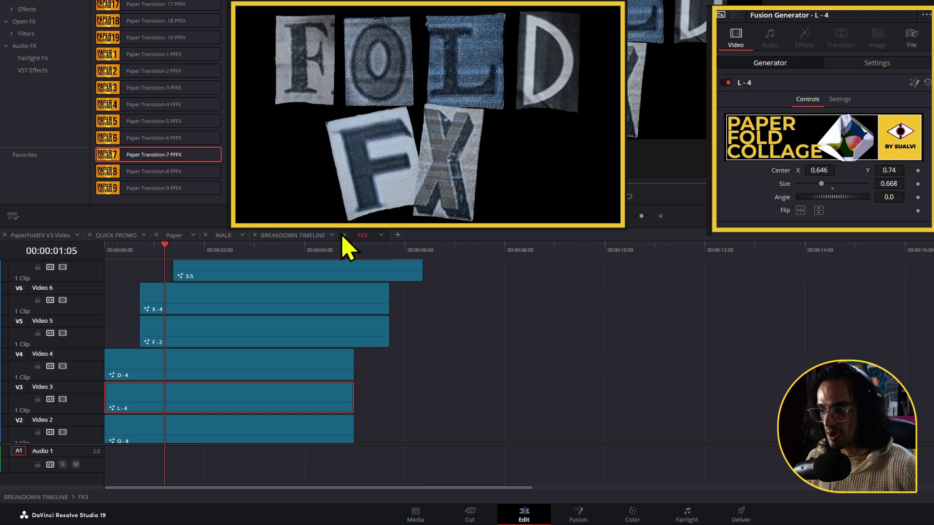
left_click(198, 250)
left_click_drag(200, 258, 280, 265)
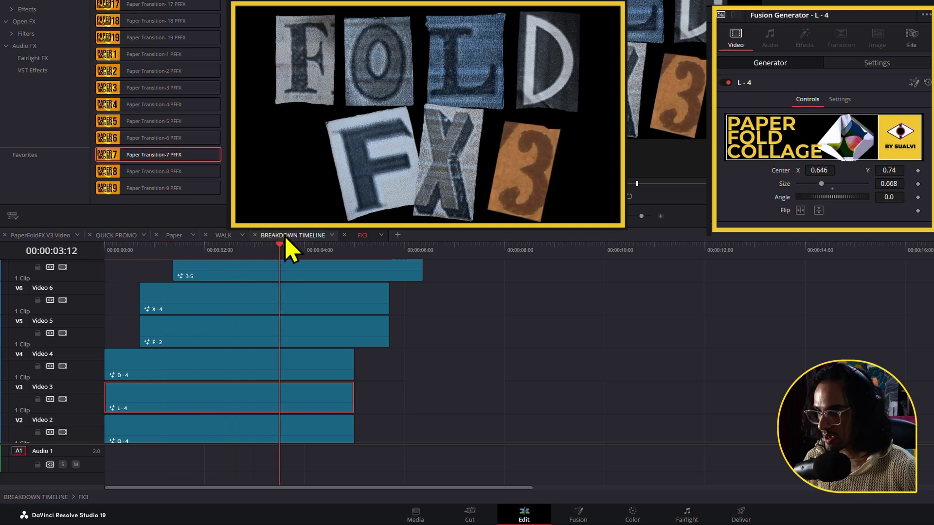
Return to the BREAKDOWN TIMELINE and scrub into the girl-in-the-street clip on Video 4, stopping at 00:00:07:04
left_click(291, 251)
left_click_drag(446, 253, 639, 296)
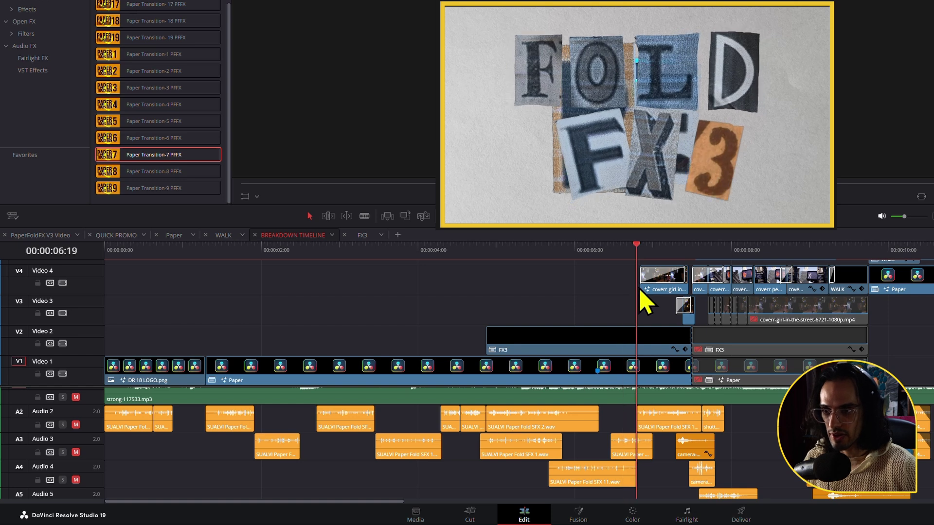
key("Right")
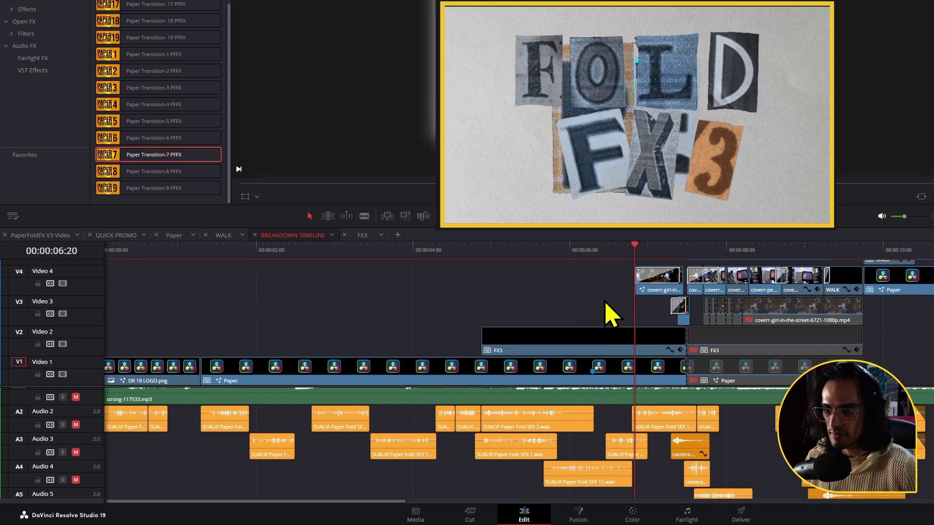
scroll(606, 303, "right", 5)
scroll(584, 298, "up", 2)
scroll(496, 321, "right", 3)
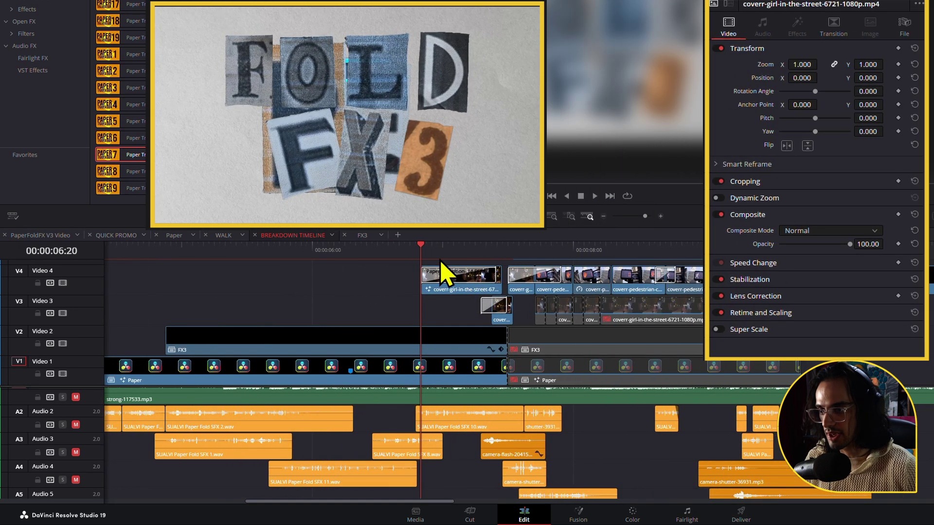
left_click_drag(434, 260, 463, 271)
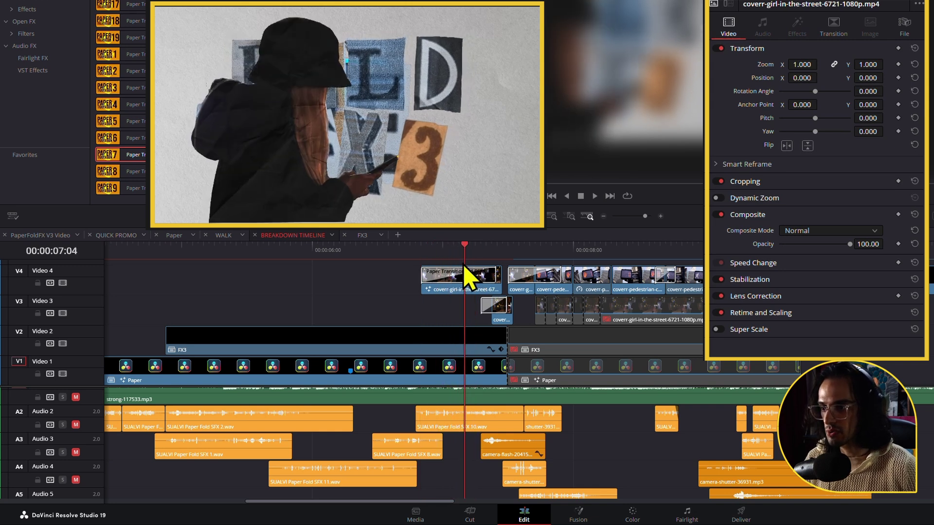
Select the girl-in-the-street clip on Video 4 and show the settings of its Paper Transition-14 PFFX
left_click(448, 286)
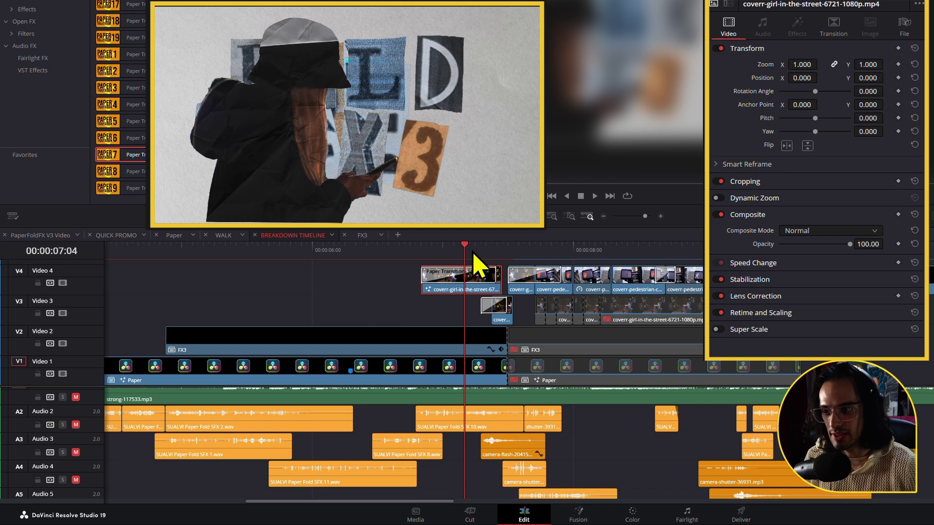
scroll(476, 265, "up", 2)
left_click(535, 290)
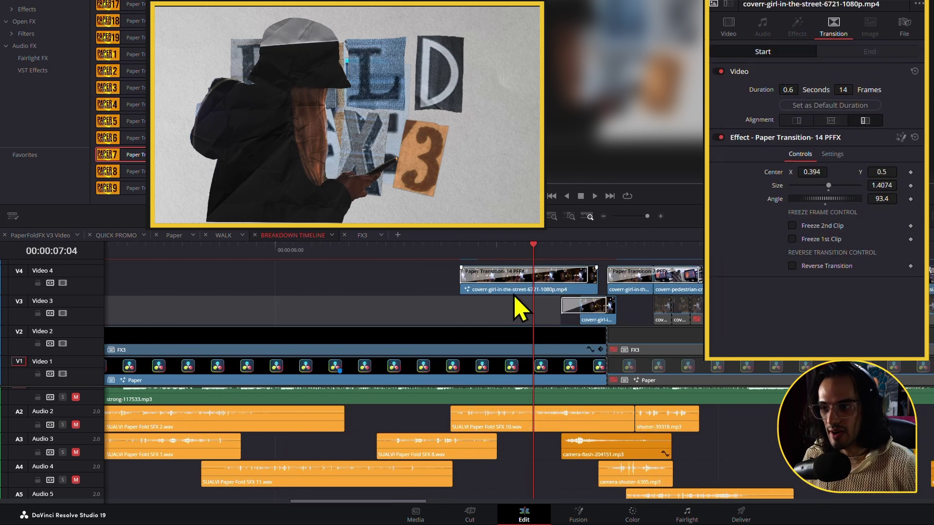
left_click(519, 291)
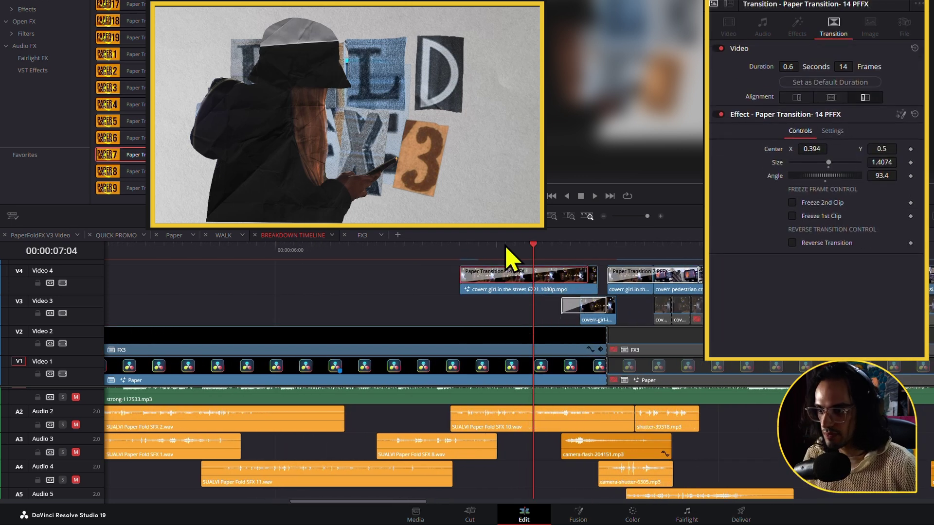
Open the girl-in-the-street clip from 00:00:06:23 in the Fusion page and play through its MagicMask1 cutout
left_click(487, 251)
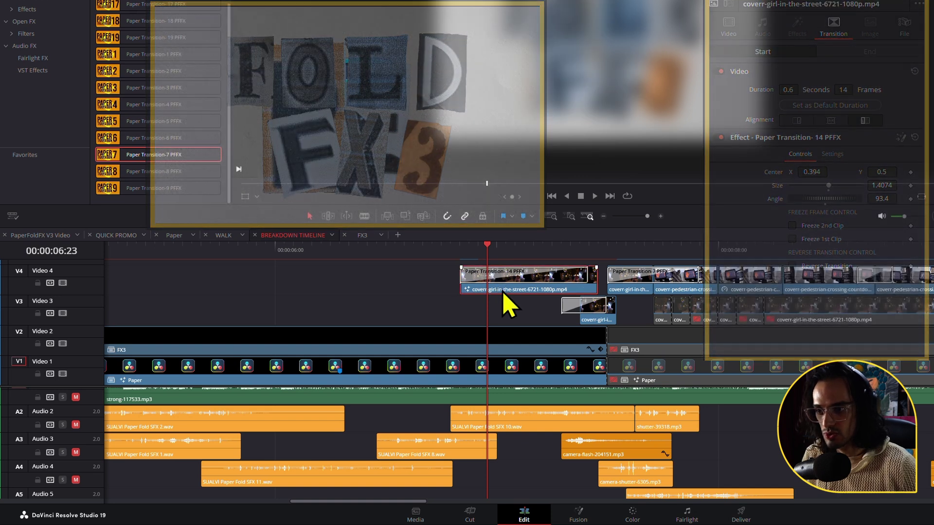
right_click(508, 304)
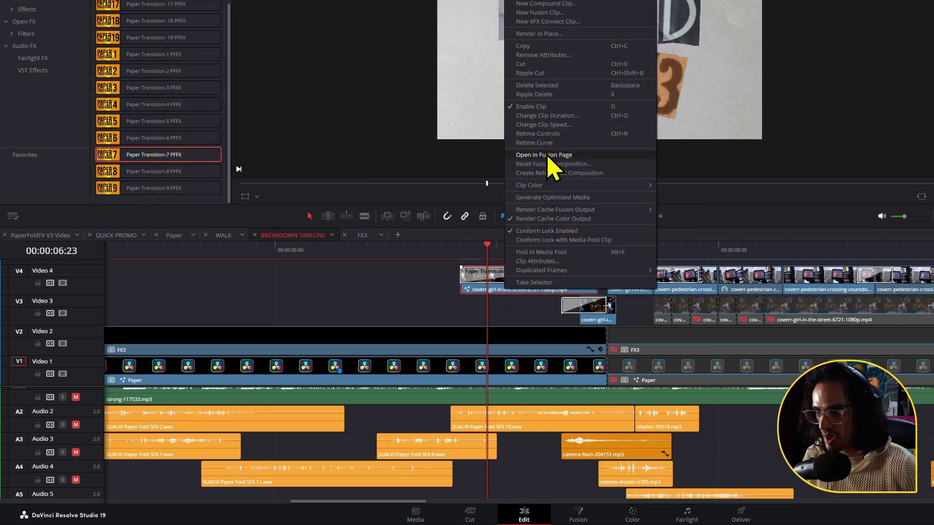
left_click(551, 155)
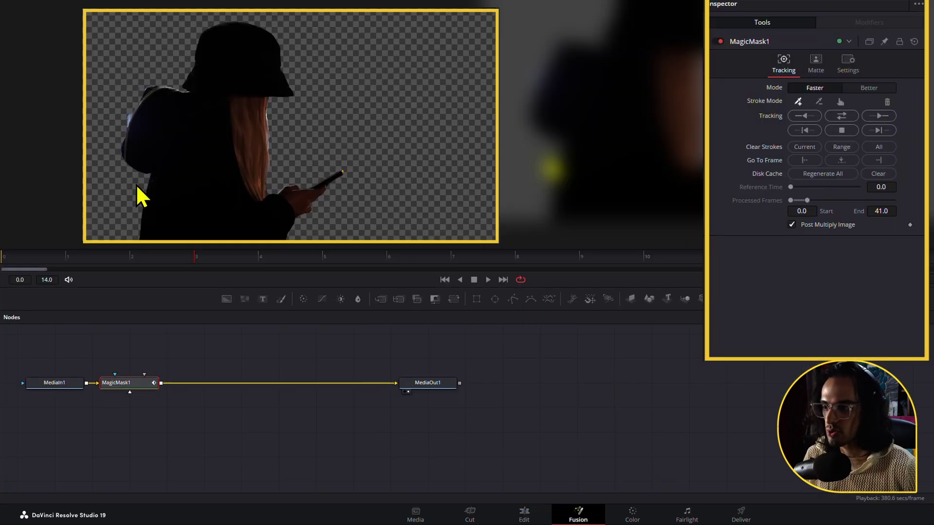
left_click(69, 258)
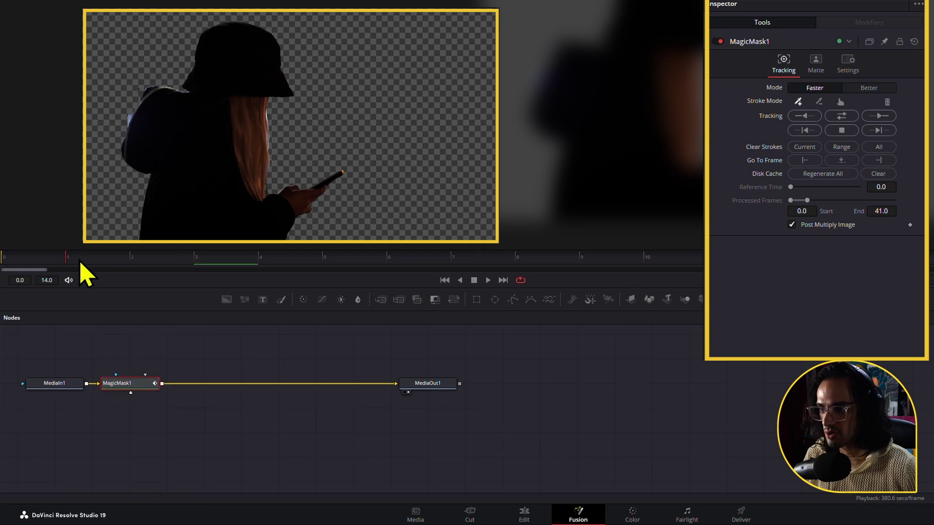
left_click_drag(79, 262, 696, 276)
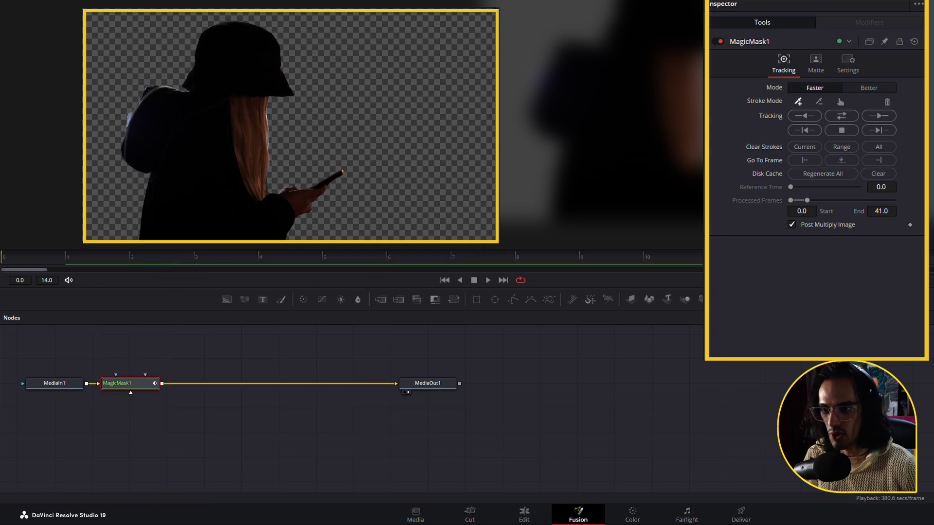
key("space")
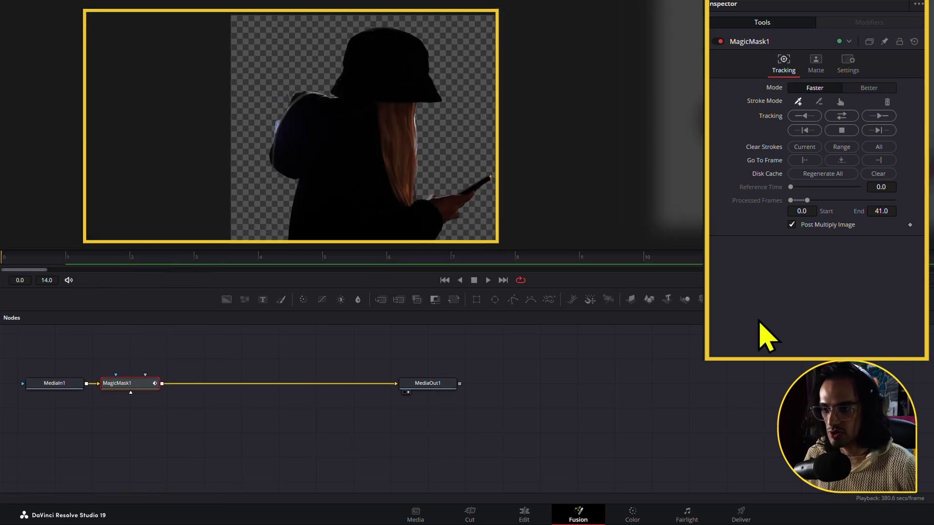
key("space")
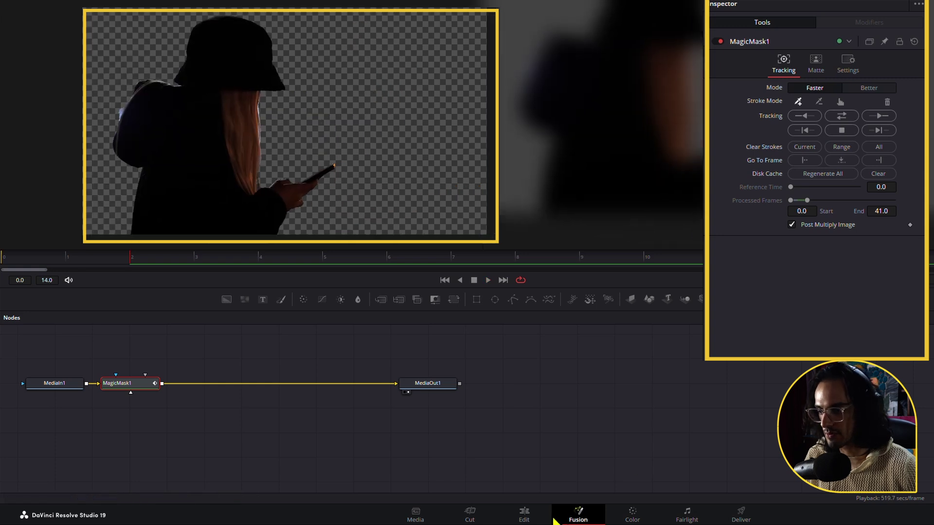
Return to the Edit page and step frame by frame through the start of Paper Transition-14 PFFX to 00:00:06:23
left_click(550, 518)
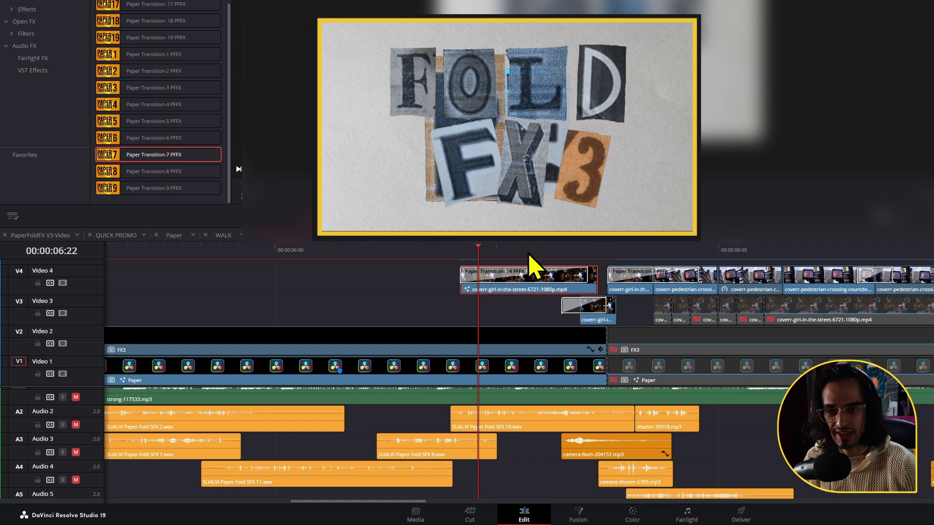
key("Left")
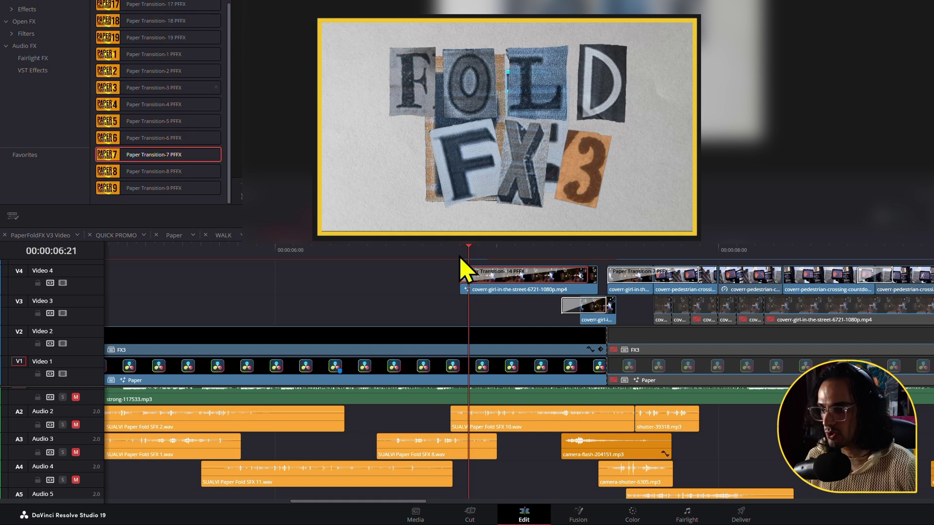
key("Left")
key("Right")
key("Right")
key("Right")
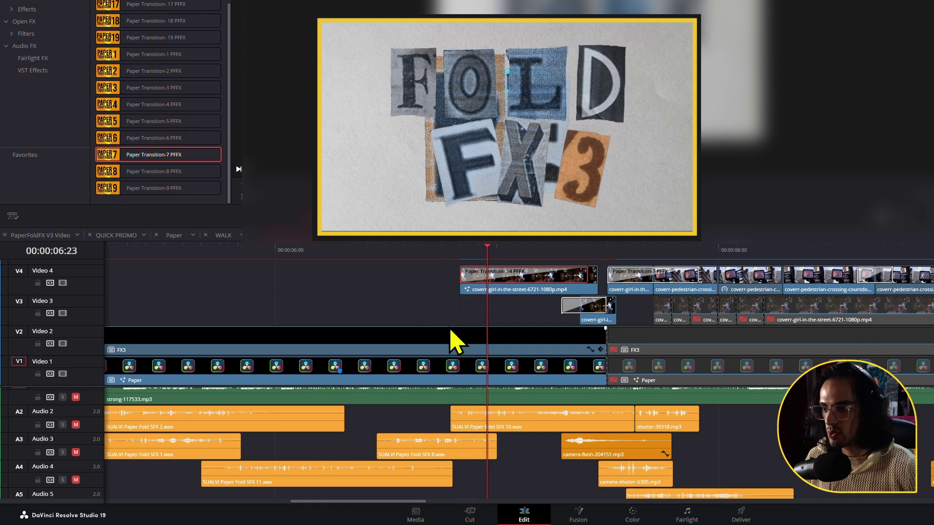
Examine the clip stack around the girl-in-the-street clip and move the playhead to 00:00:07:00
scroll(520, 310, "down", 1)
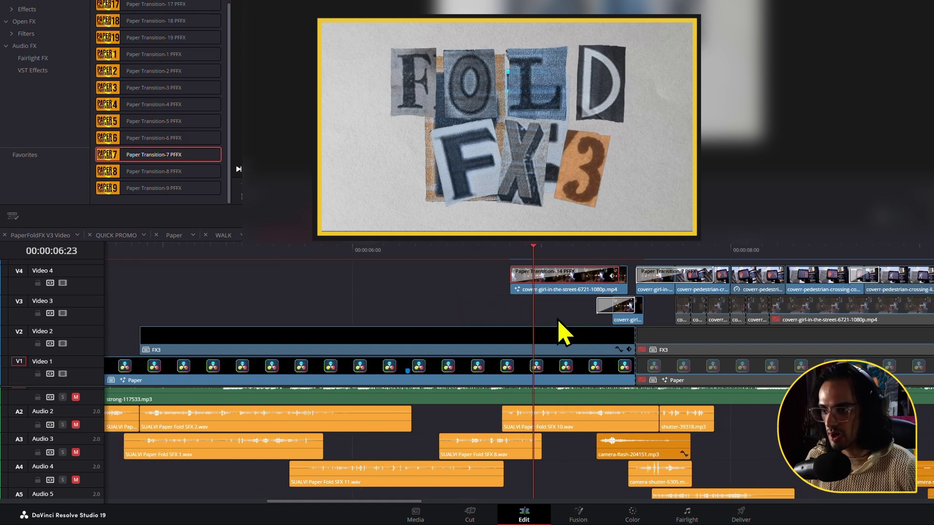
left_click_drag(559, 316, 342, 329)
scroll(342, 330, "left", 5)
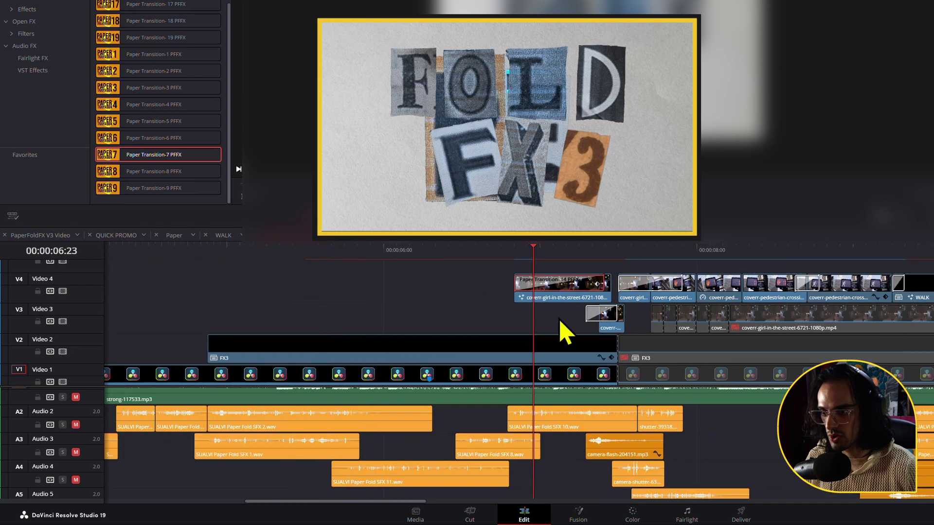
scroll(589, 316, "up", 3)
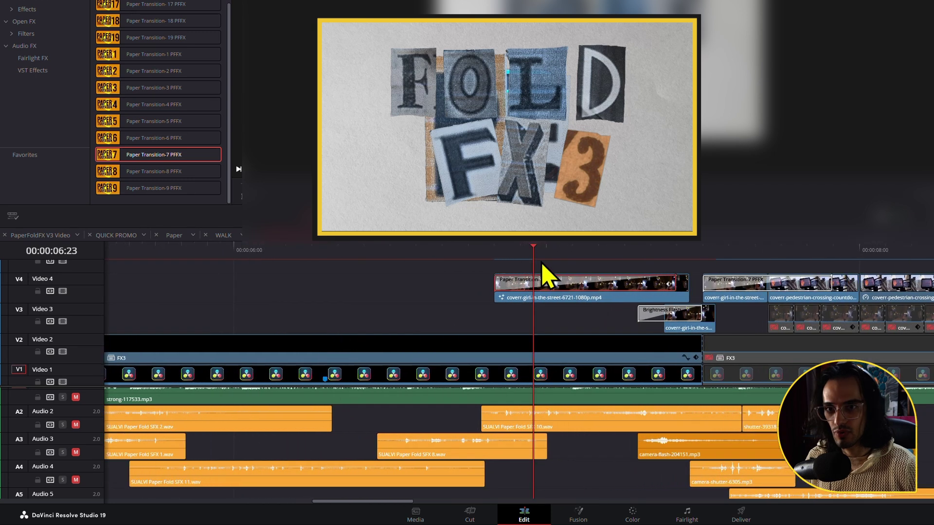
left_click(550, 255)
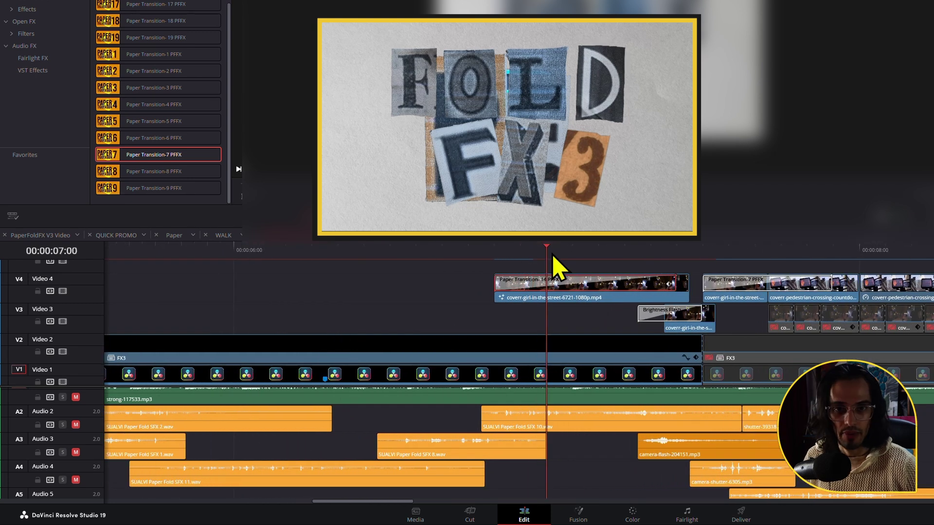
Select the girl-in-the-street clip on Video 4, scrub through its paper reveal and bring up its Paper Transition-14 PFFX controls
left_click(559, 296)
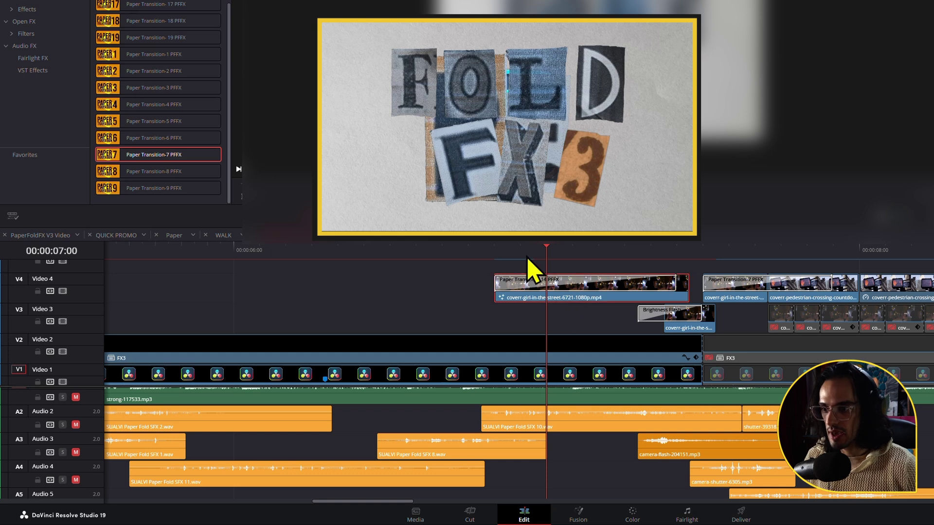
key("Left")
key("Left")
right_click(539, 301)
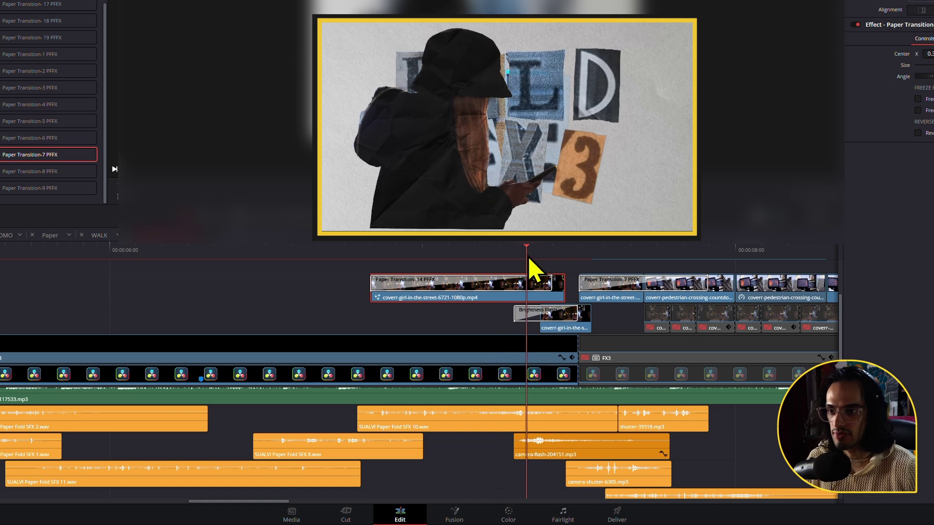
mouse_move(529, 259)
left_mouse_down()
mouse_move(460, 267)
mouse_move(538, 268)
left_mouse_up()
left_click(502, 287)
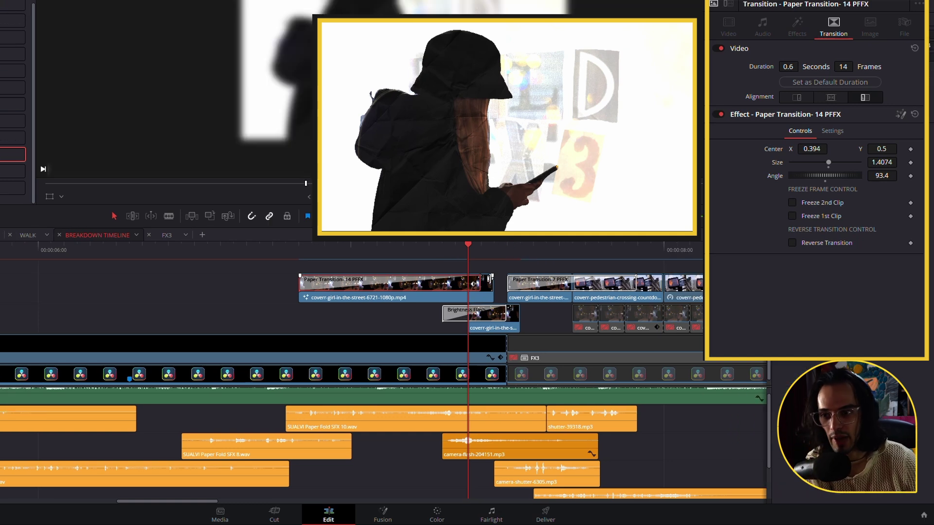
Select the girl-in-the-street clip on Video 3 and show the settings of its Brightness Flash transition
mouse_move(465, 254)
left_mouse_down()
mouse_move(458, 251)
mouse_move(468, 252)
left_mouse_up()
left_click(488, 314)
left_click(484, 329)
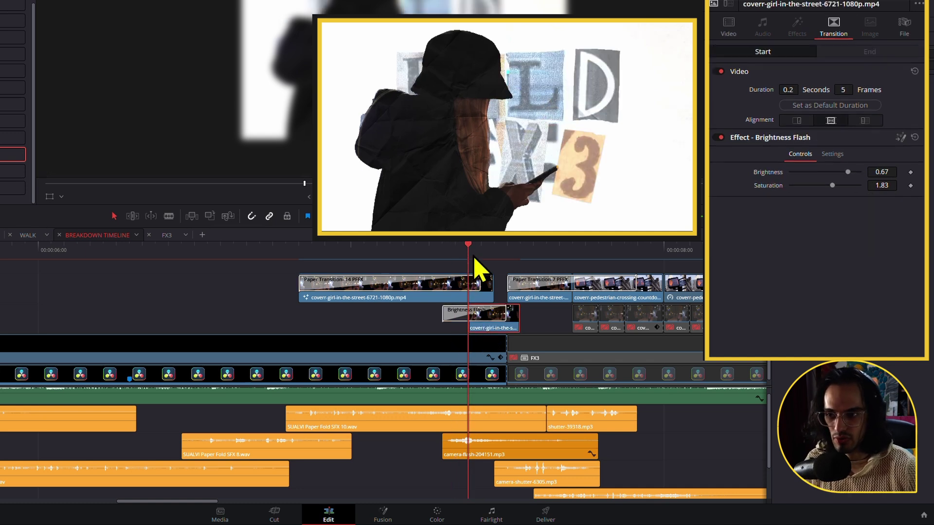
Step frame by frame through the Brightness Flash on Video 3 up to the start of the next clip on Video 4
left_click_drag(477, 258, 524, 279)
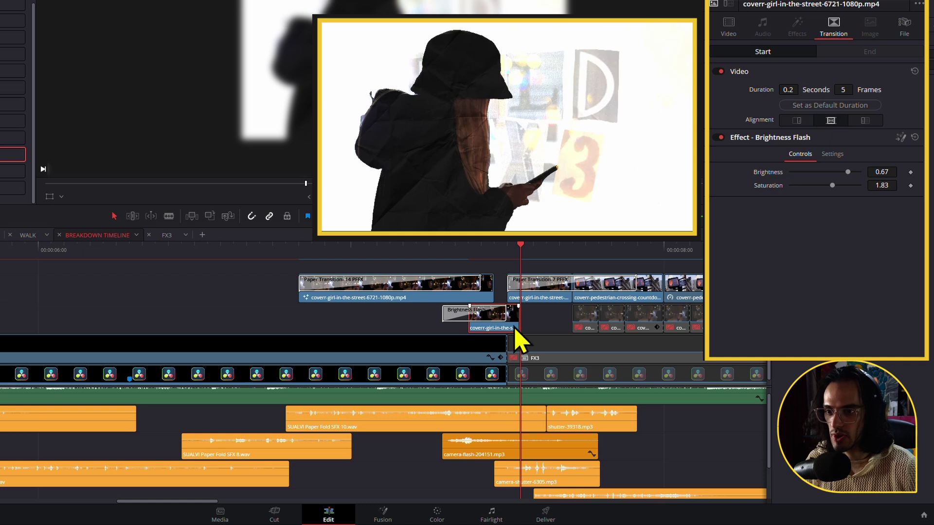
key("Left")
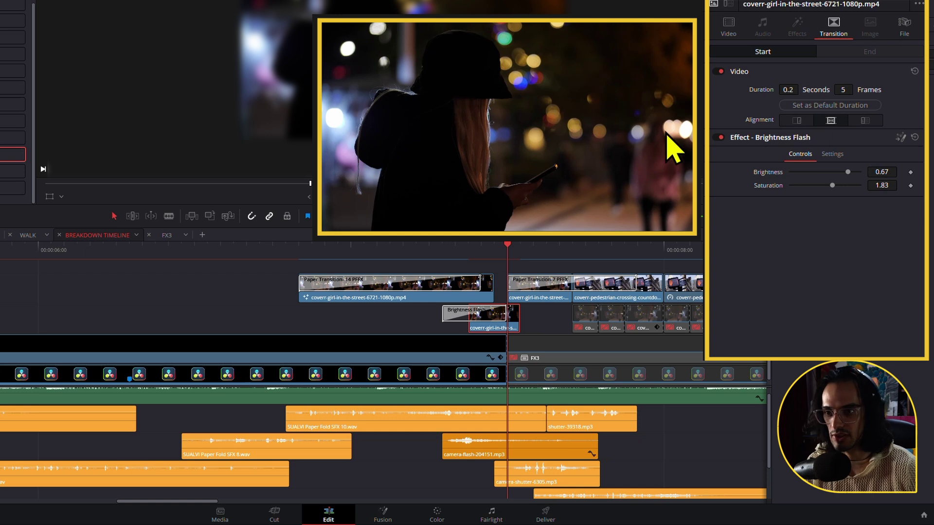
left_click(462, 254)
key("Right")
key("Right")
key("Right")
key("Right")
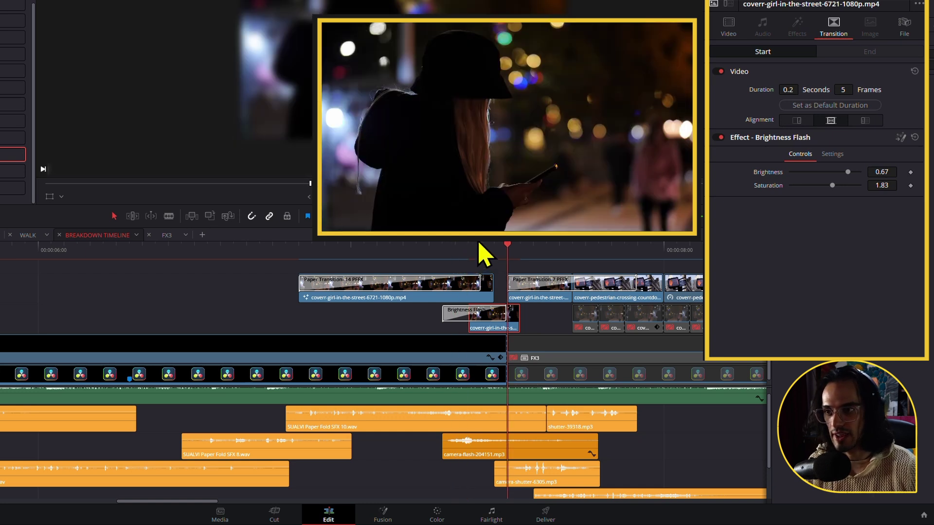
key("Right")
left_click(482, 249)
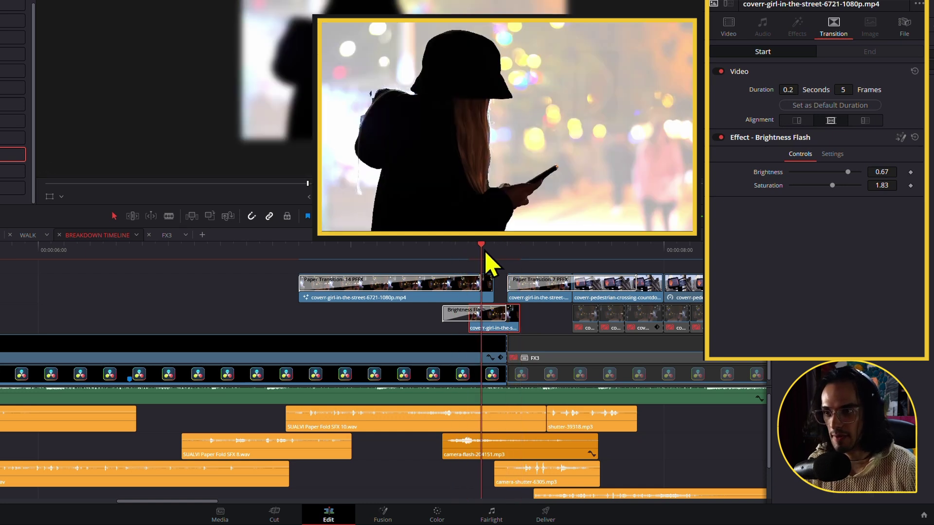
key("Right")
key("Right")
key("Right")
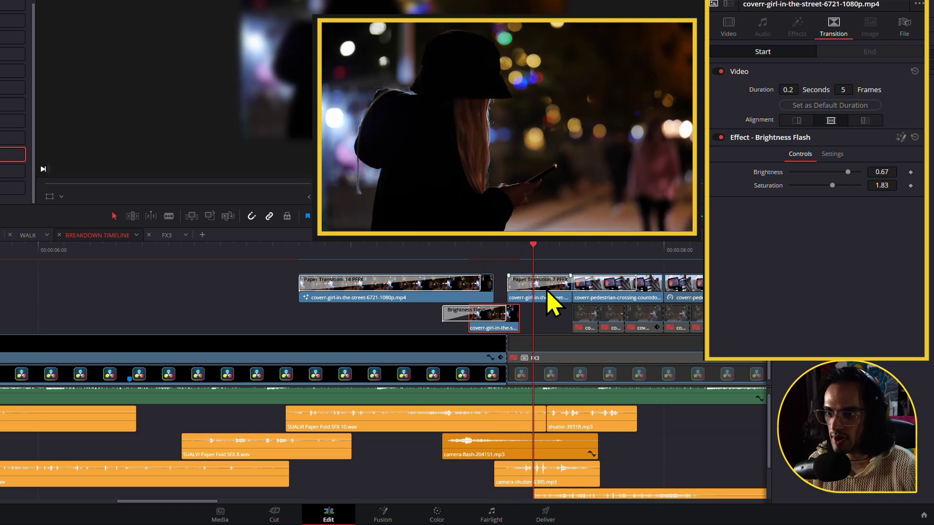
Show the Paper Transition-7 PFFX settings between the girl and pedestrian-crossing clips on Video 4 and scrub through the transition
left_click(549, 294)
scroll(535, 299, "right", 3)
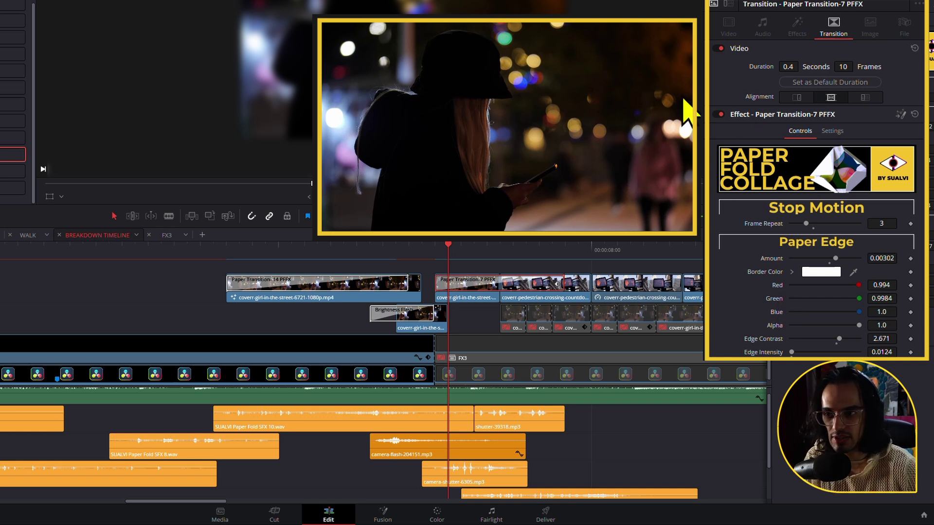
left_click(462, 249)
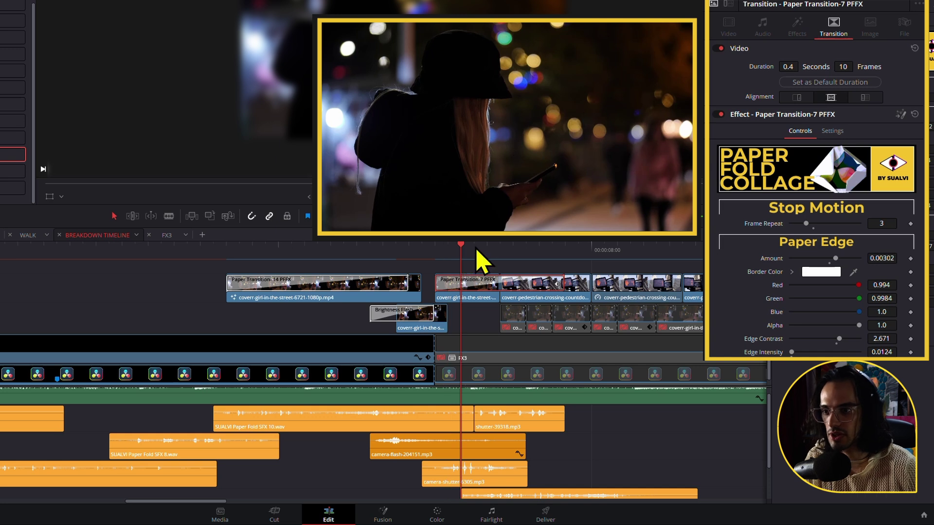
left_click(484, 249)
key("Right")
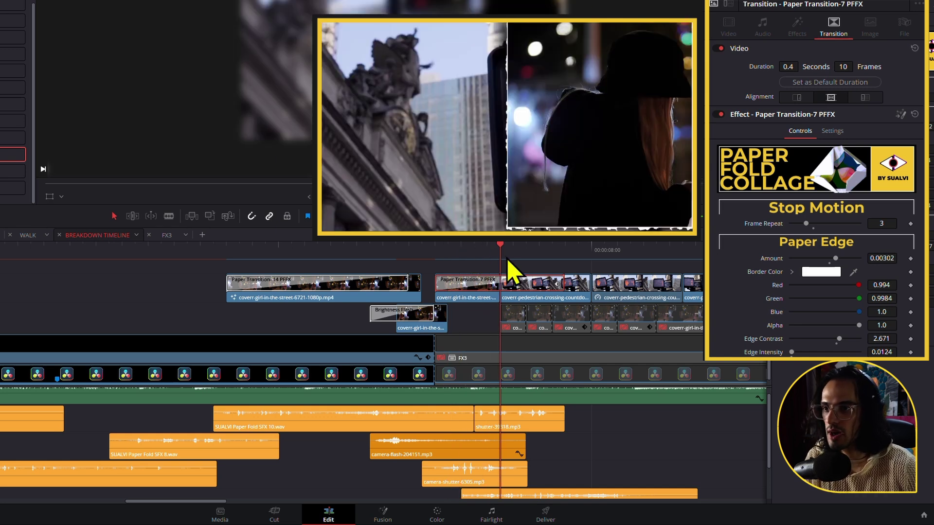
key("Right")
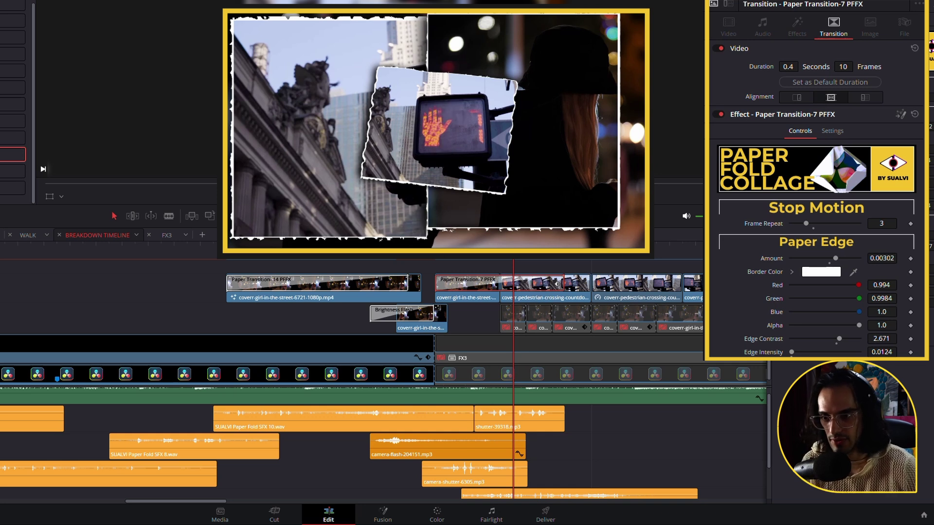
left_click_drag(534, 259, 564, 262)
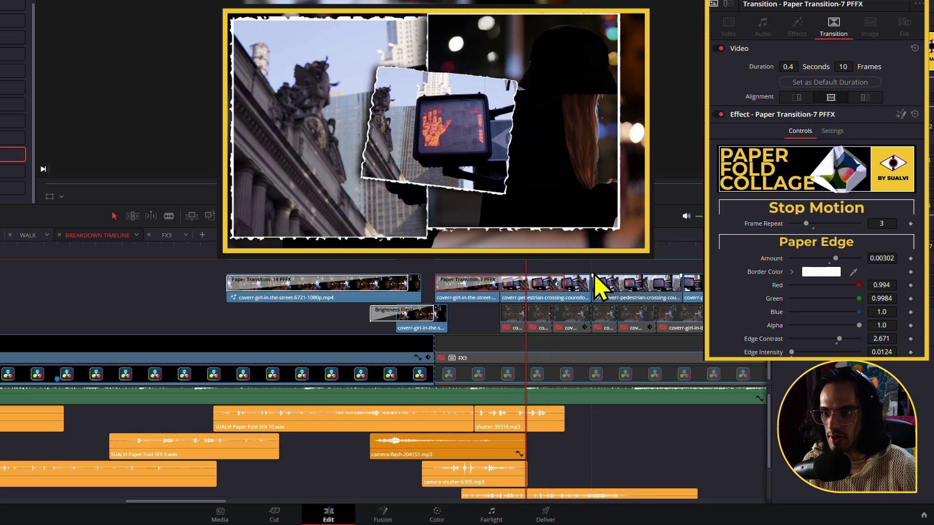
Scrub out of the Paper Transition-7 PFFX into the first pedestrian-crossing countdown clip and select that clip
left_click(546, 258)
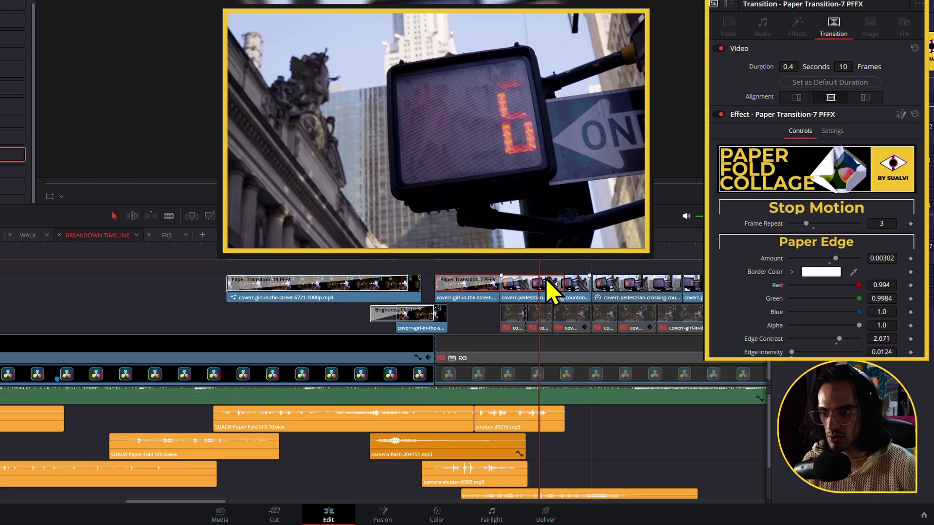
left_click(564, 258)
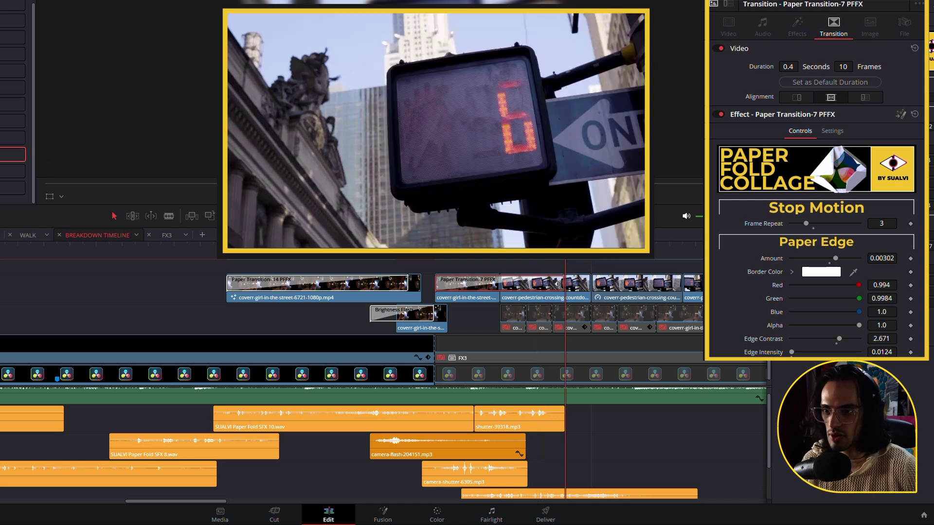
left_click(552, 258)
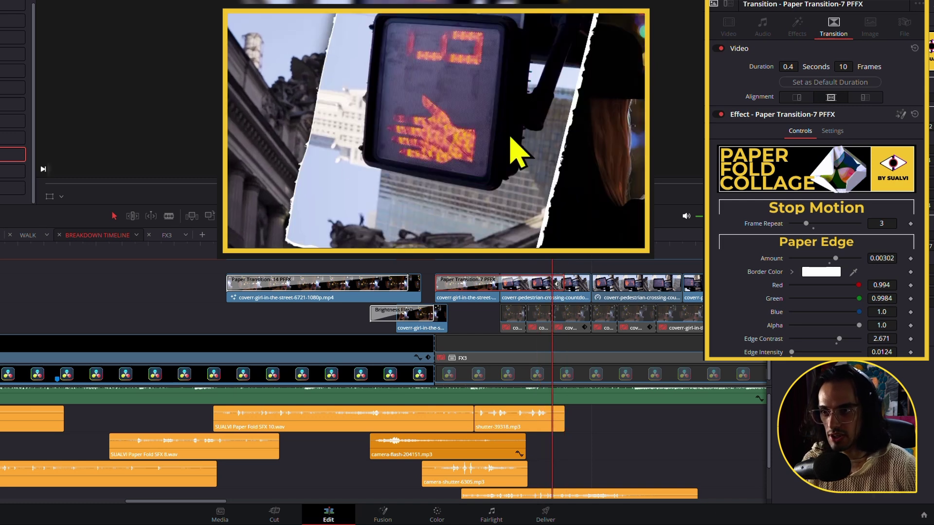
key("Right")
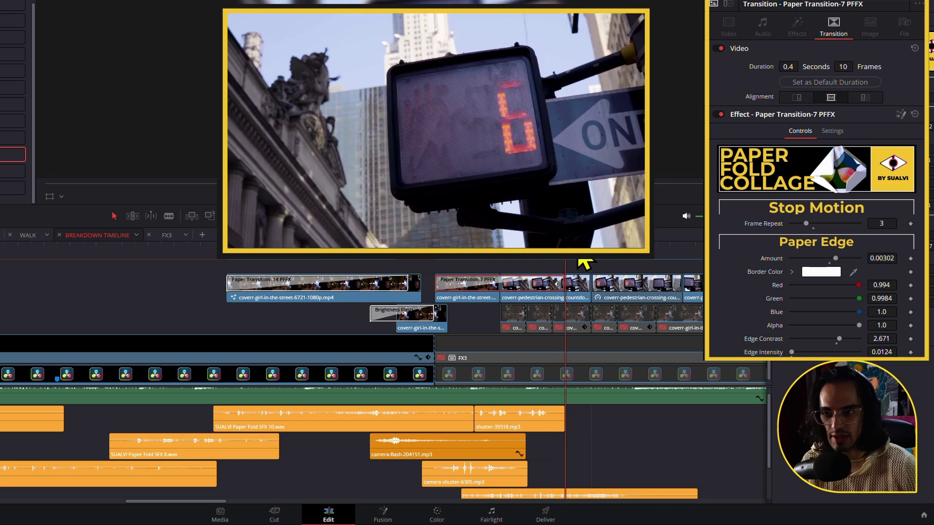
left_click(580, 287)
key("Right")
key("Right")
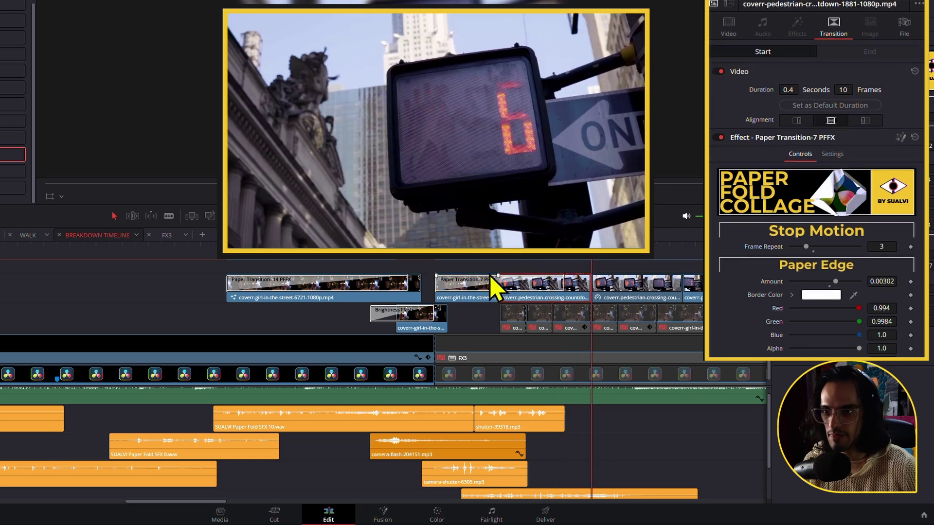
key("Right")
Select the second pedestrian-crossing countdown clip and step back and forth through the start of its countdown
left_click(618, 273)
left_click(618, 286)
scroll(437, 277, "right", 5)
key("space")
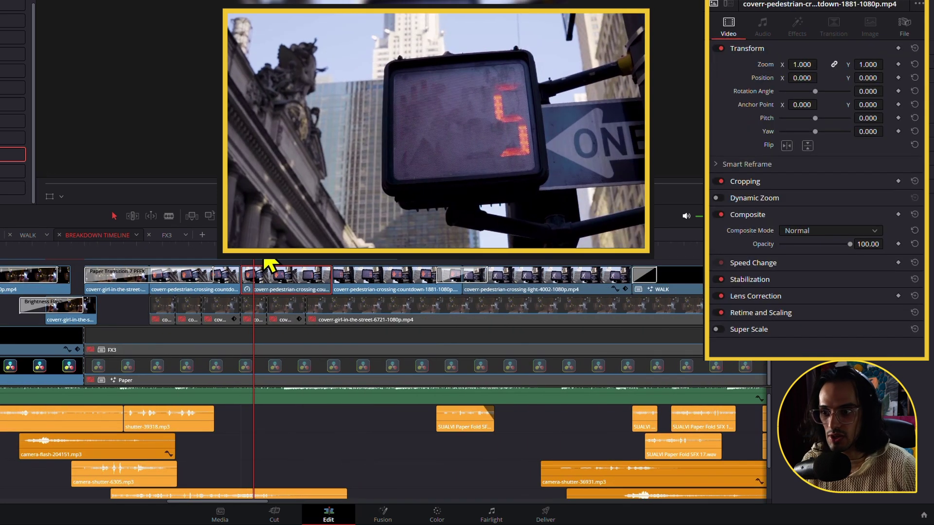
key("Right")
key("Right")
key("Right")
key("Left")
key("Left")
key("Left")
key("Left")
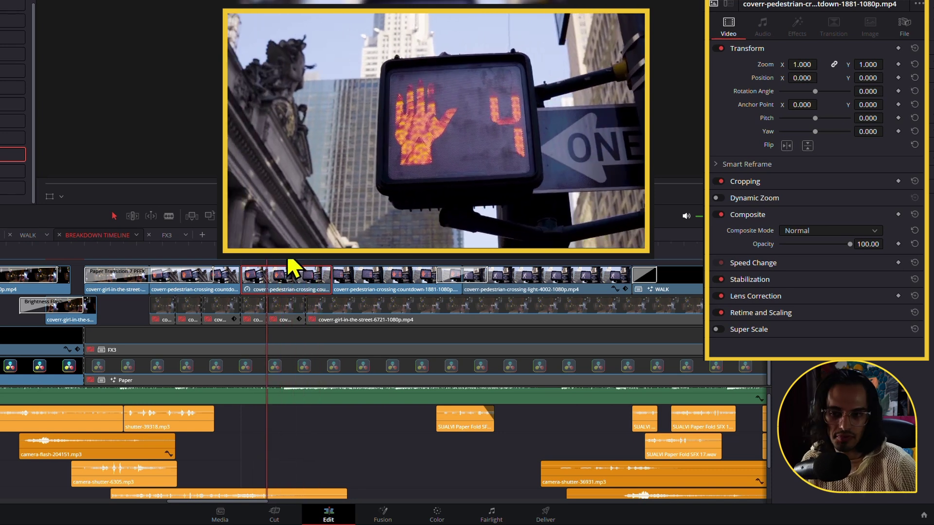
key("Right")
key("Right")
scroll(323, 323, "left", 4)
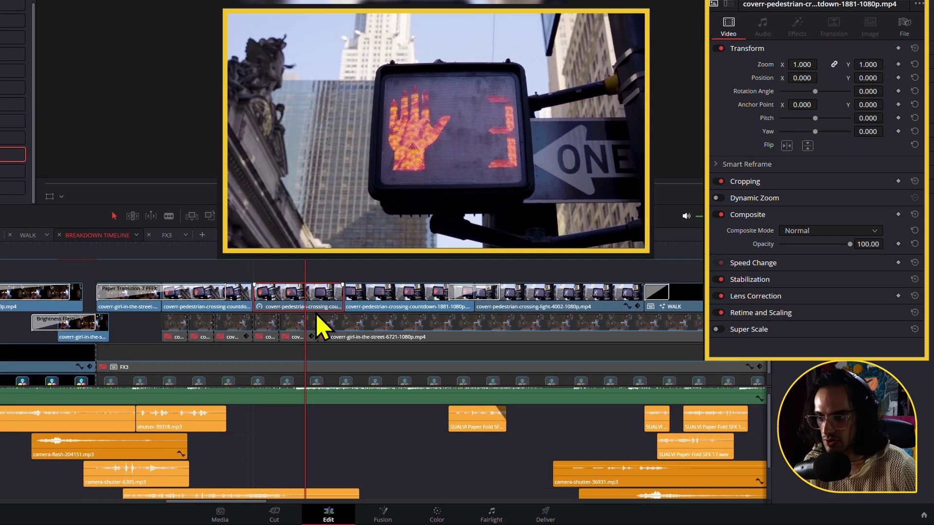
scroll(357, 297, "up", 2)
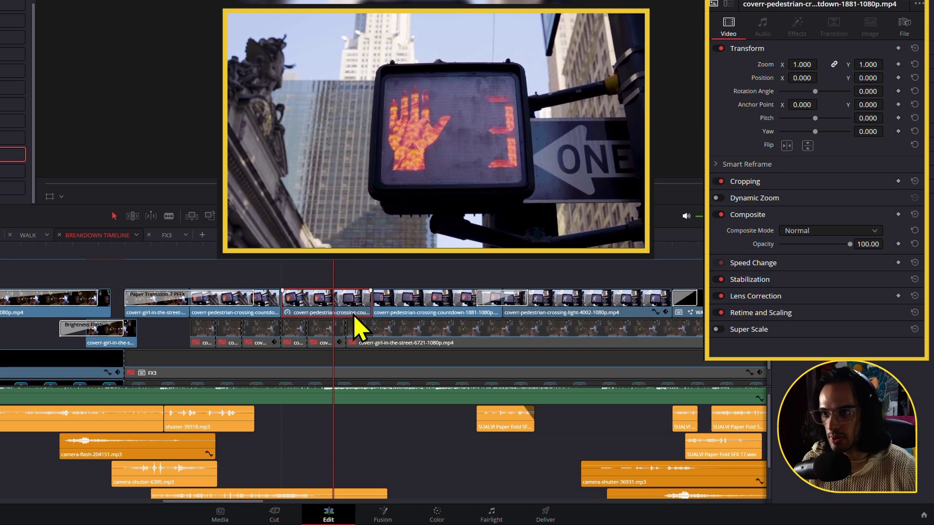
Step through the rest of the countdown, selecting the third countdown clip, up to the transition into the pedestrian-crossing-light clip
key("Right")
key("Right")
key("Right")
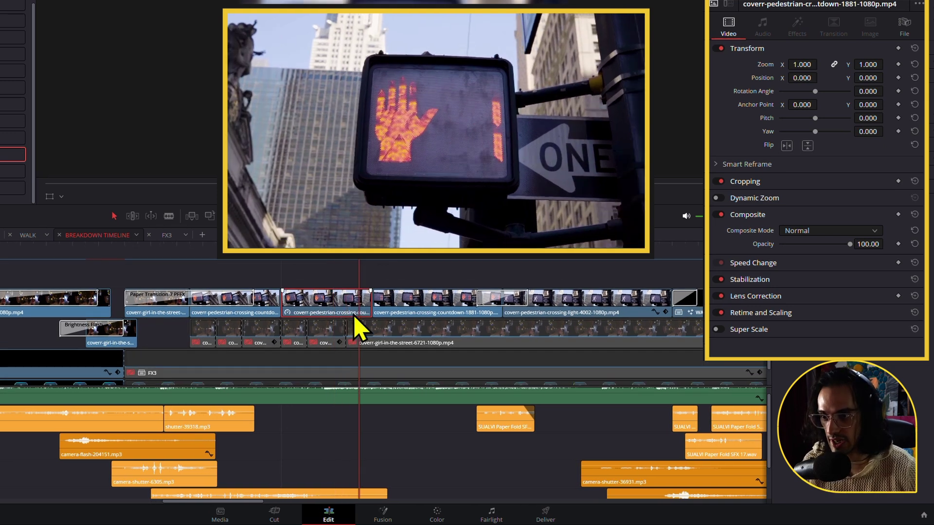
key("Right")
key("Right")
left_click(400, 302)
key("Right")
key("Right")
key("Right")
key("Right")
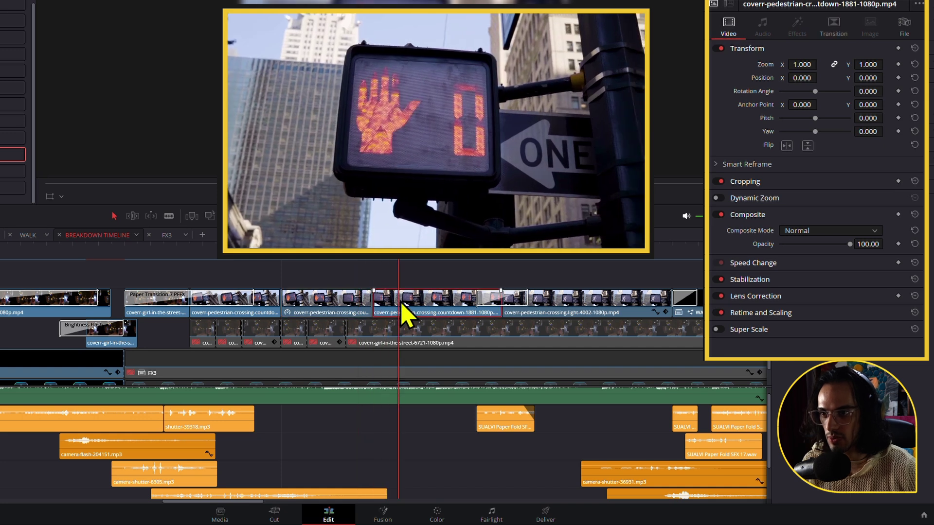
key("Right")
key("Right")
key("Right")
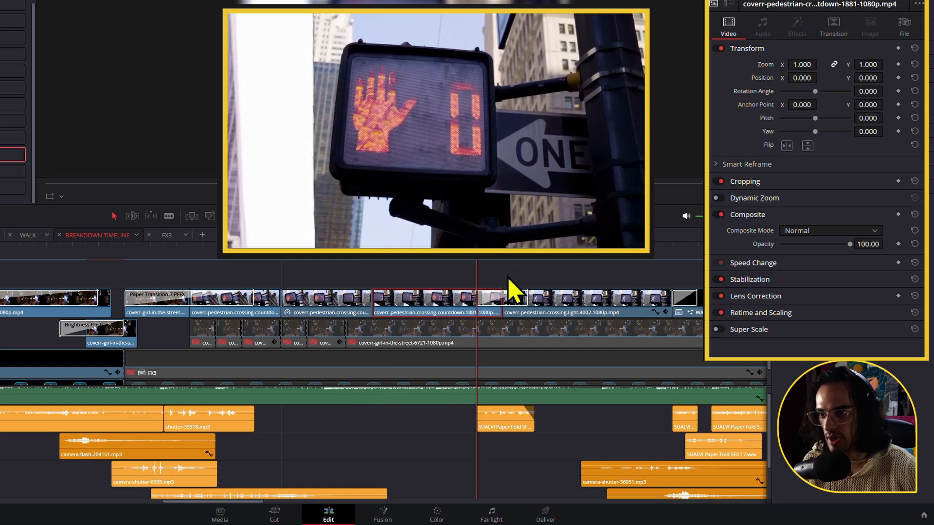
Show the Paper Transition-18 PFFX settings before the pedestrian-crossing-light clip and step through the transition frame by frame
left_click(482, 297)
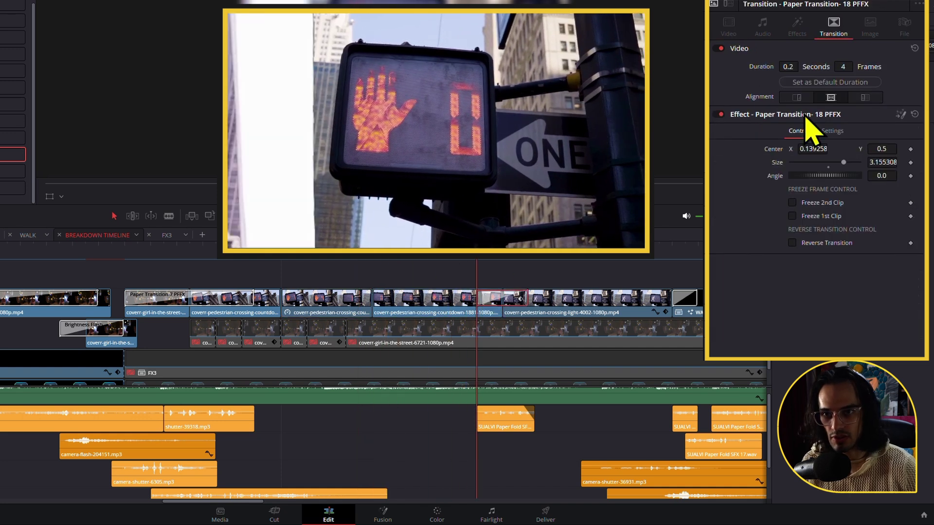
key("Right")
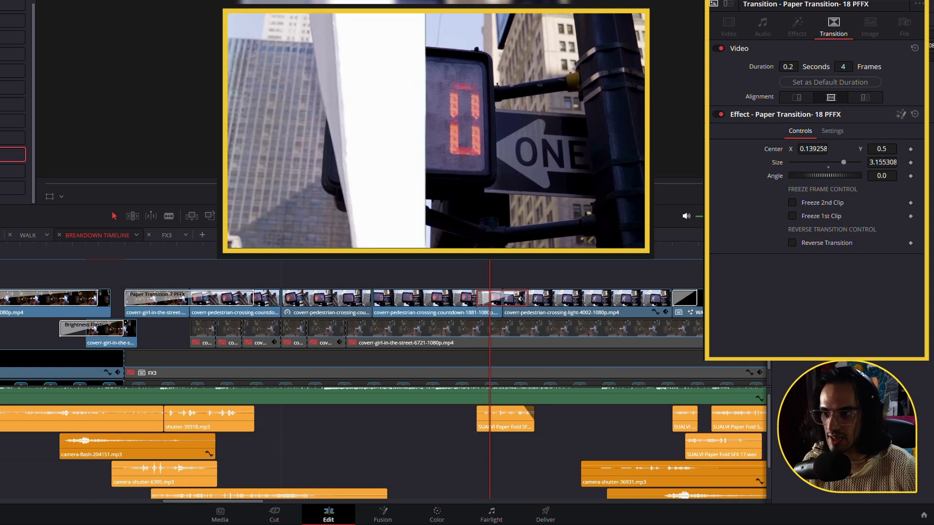
key("Right")
key("Right")
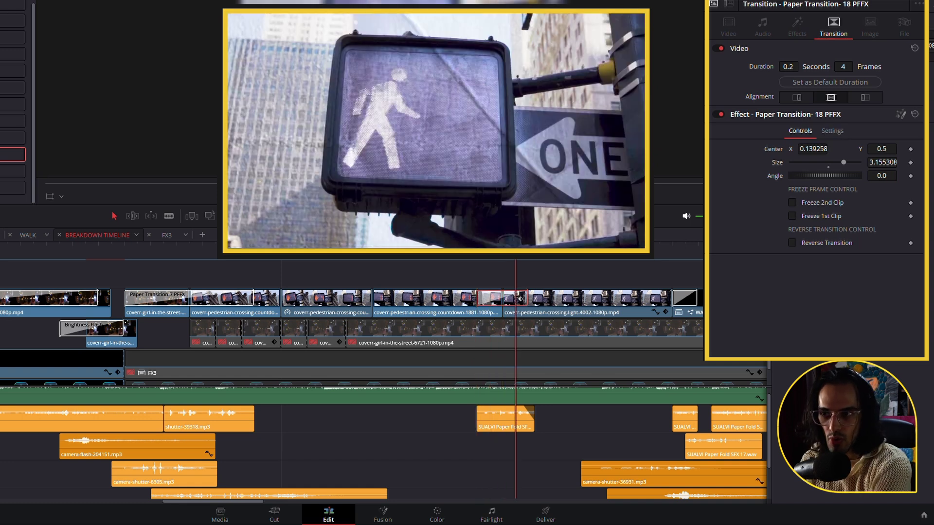
key("Left")
key("Left")
key("Left")
key("Right")
key("Right")
key("Right")
key("Right")
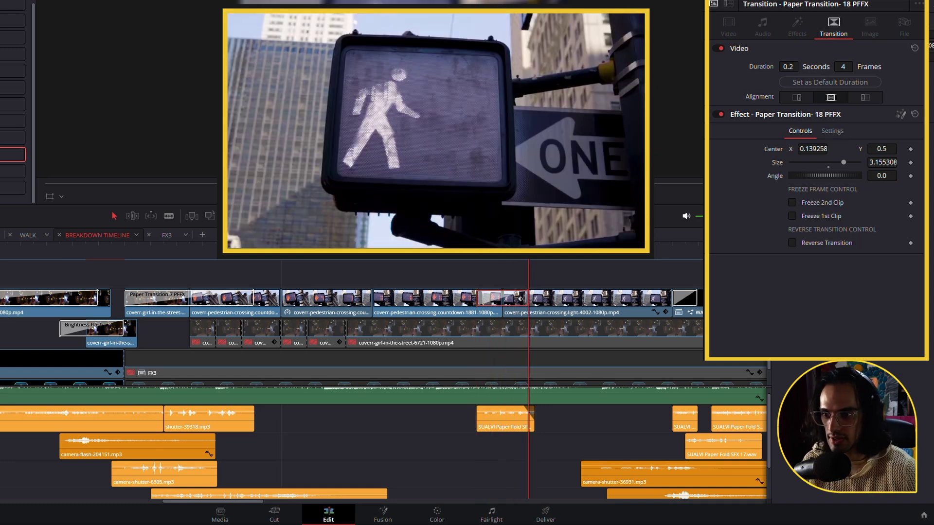
key("Left")
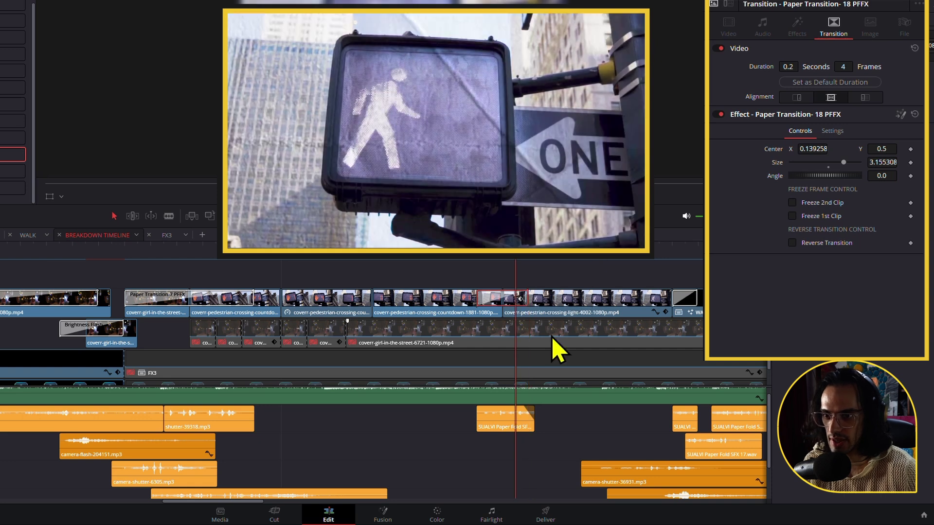
Select the pedestrian-crossing-light clip and step through its opening frames
left_click(555, 316)
key("Right")
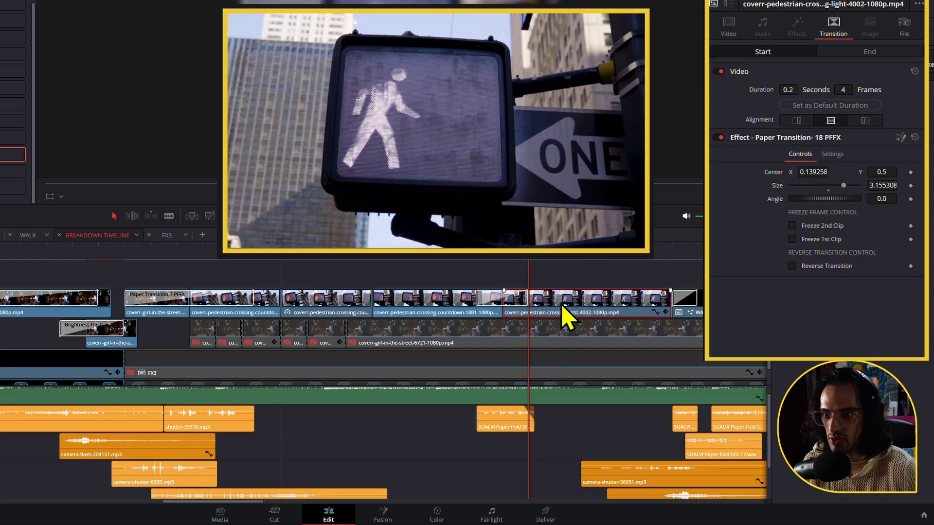
key("Right")
key("Right")
key("Right")
scroll(536, 314, "right", 5)
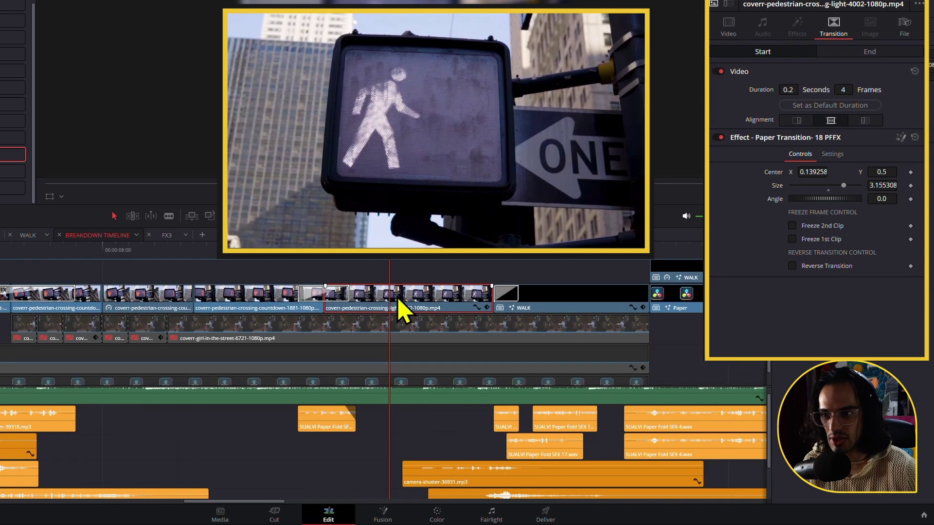
Check the WALK clip's transition settings, then return to Paper Transition-18 PFFX and reselect the pedestrian-crossing-light clip
left_click(546, 265)
left_click(554, 305)
left_click(389, 260)
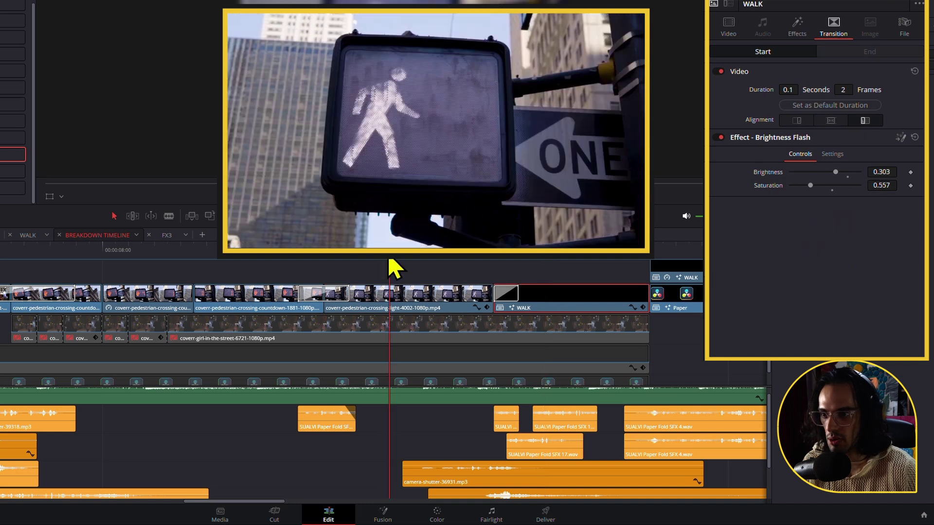
key("Up")
left_click(335, 294)
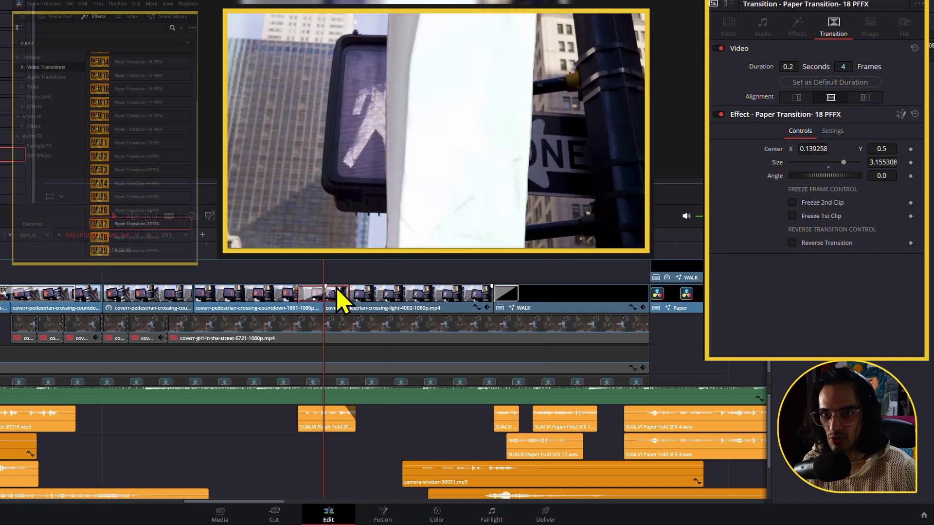
left_click(373, 299)
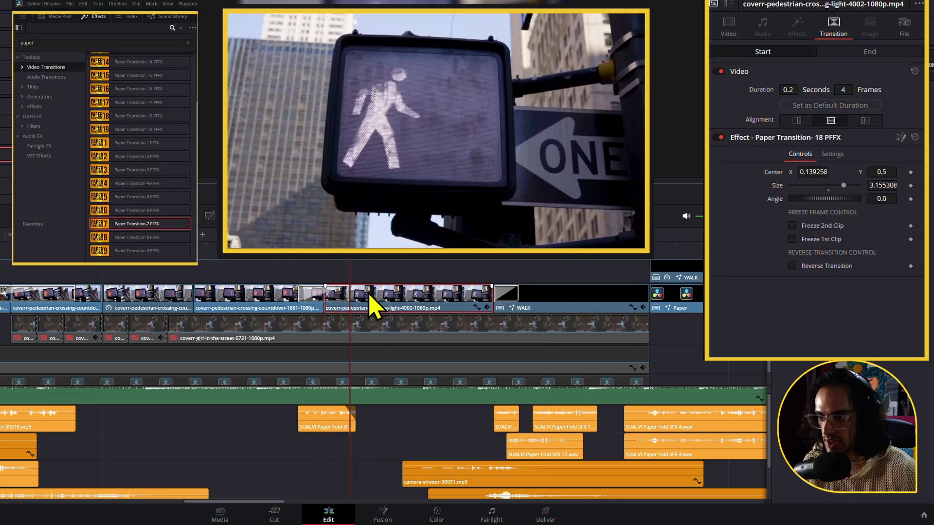
Browse the paper-related video effects and preview the SUALVI-PaperTexture presets on the pedestrian-crossing-light clip
left_click(35, 106)
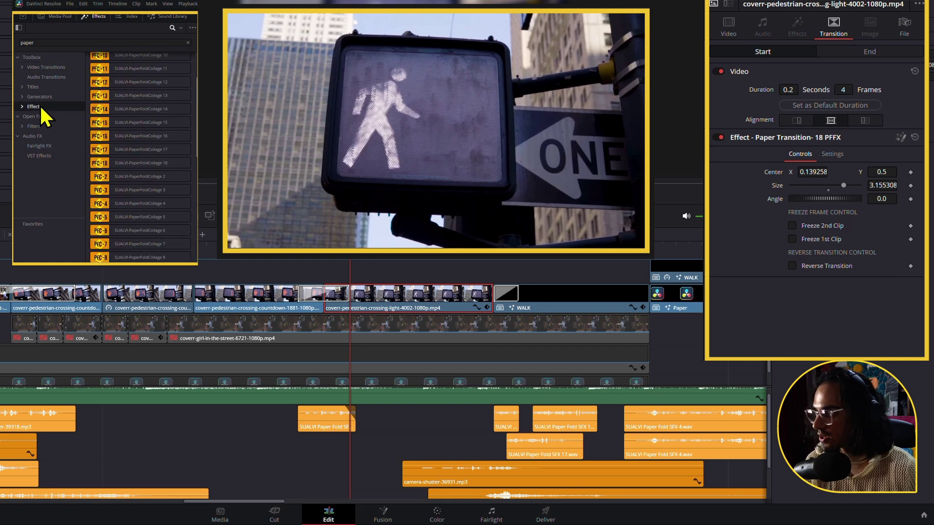
left_click(141, 42)
scroll(167, 191, "down", 10)
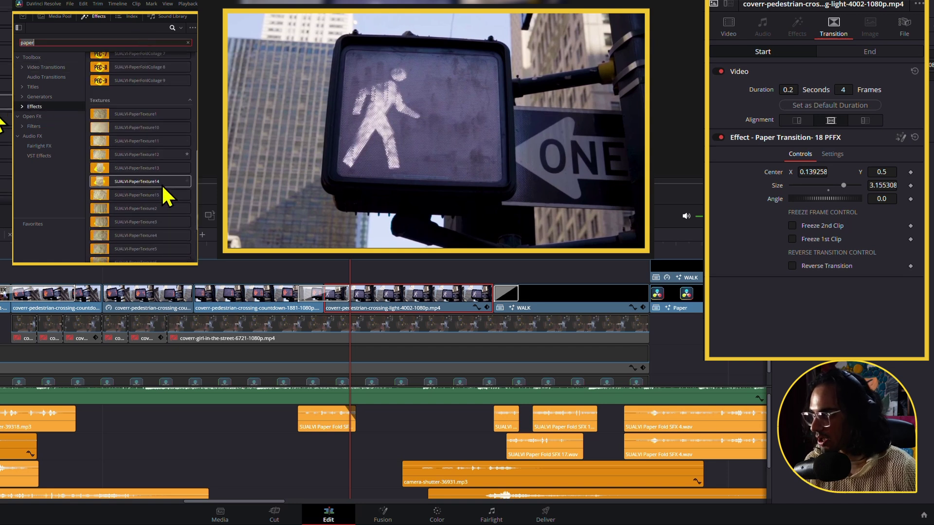
scroll(174, 214, "up", 2)
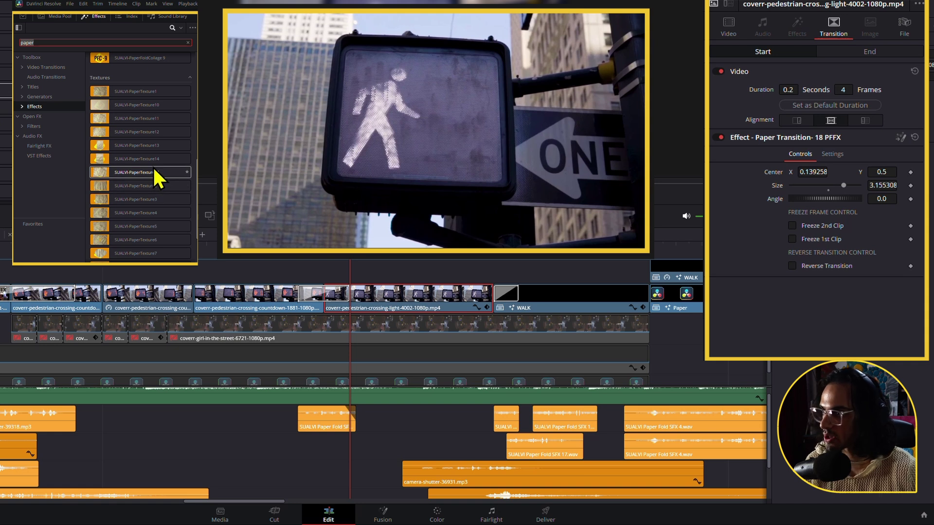
scroll(153, 146, "down", 3)
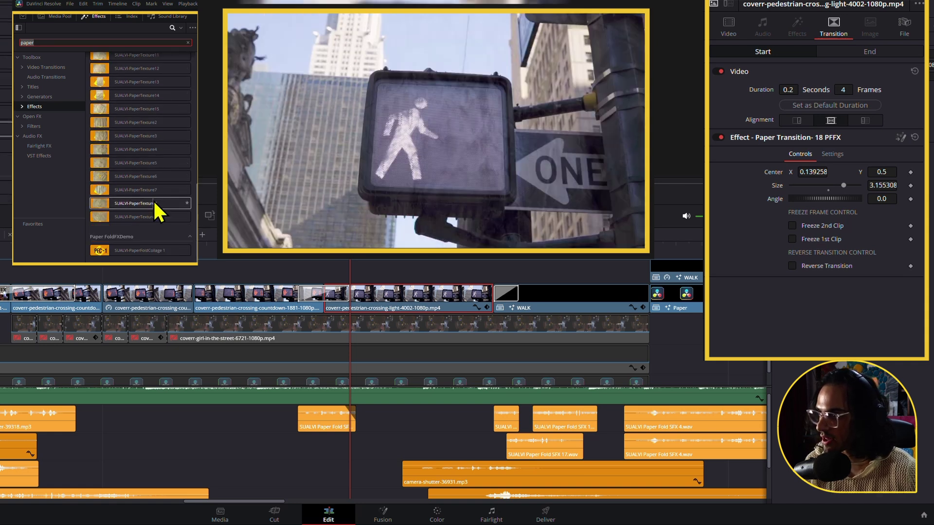
scroll(153, 206, "up", 2)
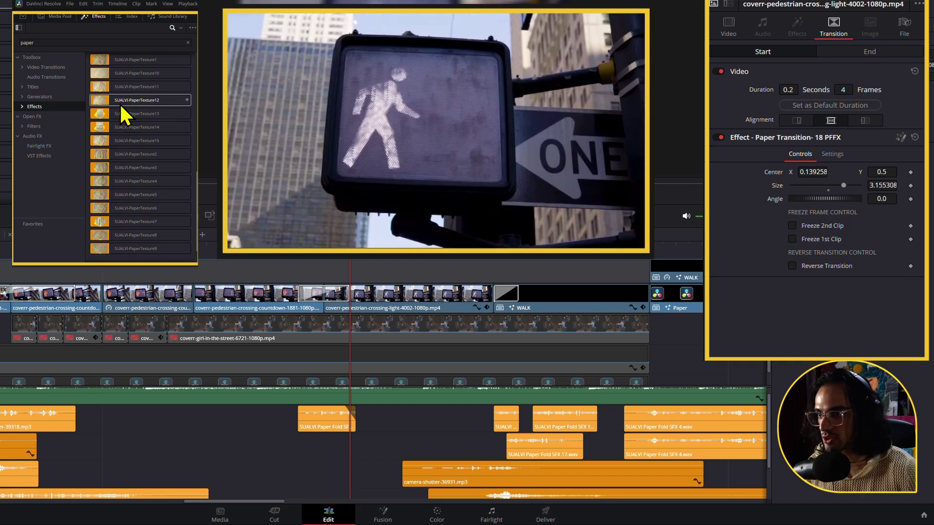
scroll(132, 89, "up", 1)
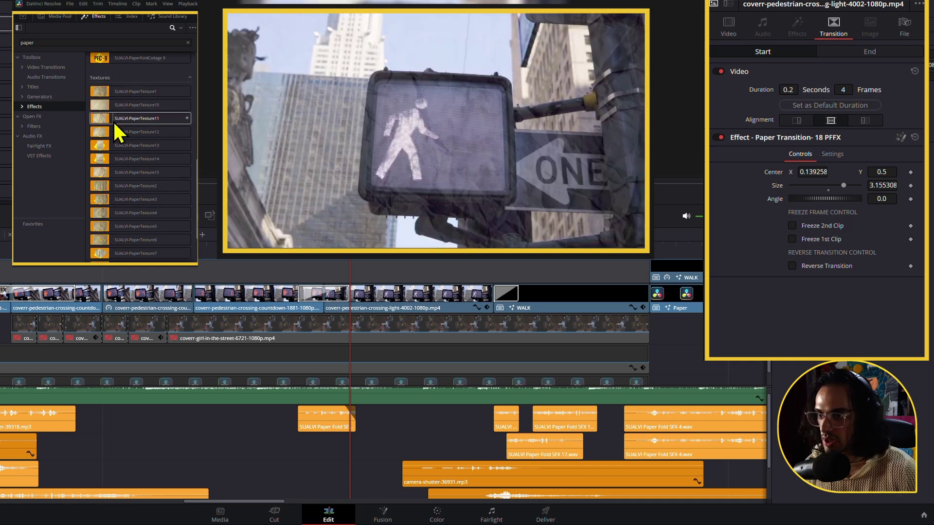
Apply the SUALVI-PaperTexture9 effect to the pedestrian-crossing-light clip and scrub through the textured result
left_click(334, 262)
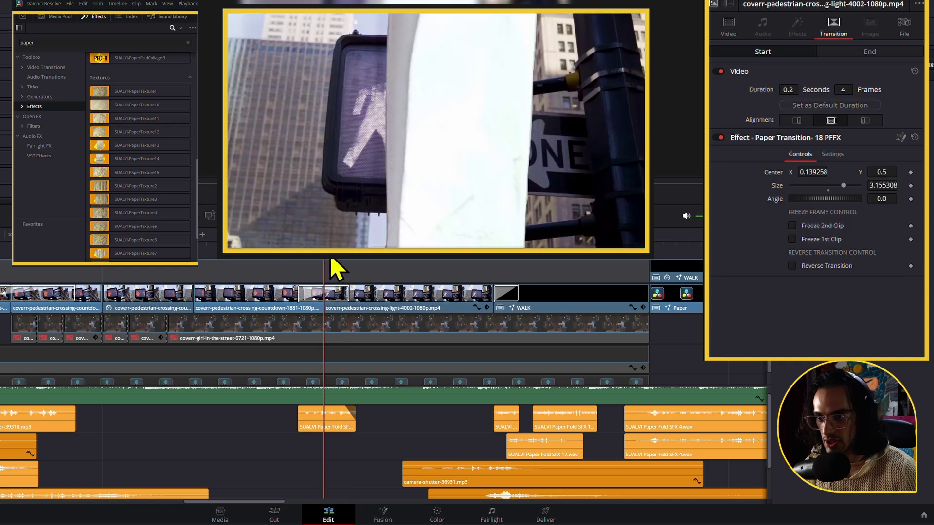
left_click_drag(331, 261, 363, 263)
left_click(369, 290)
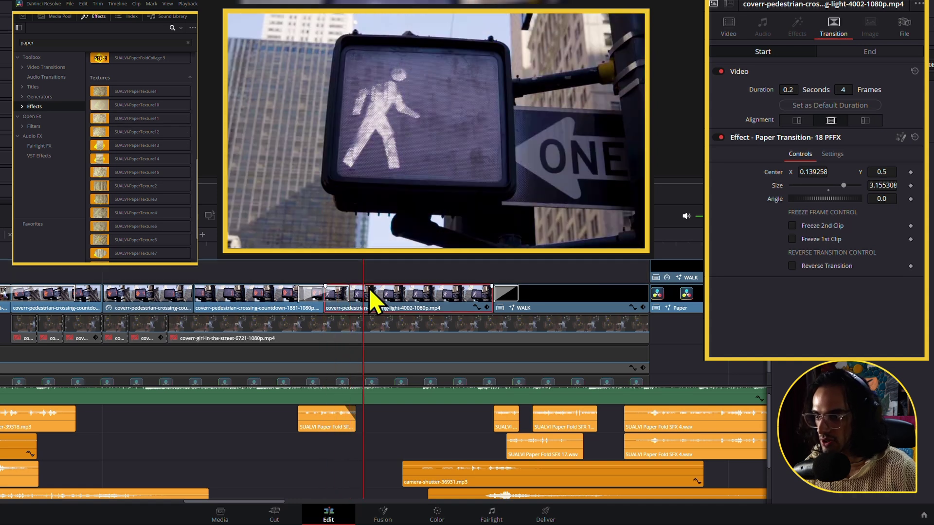
scroll(156, 213, "down", 3)
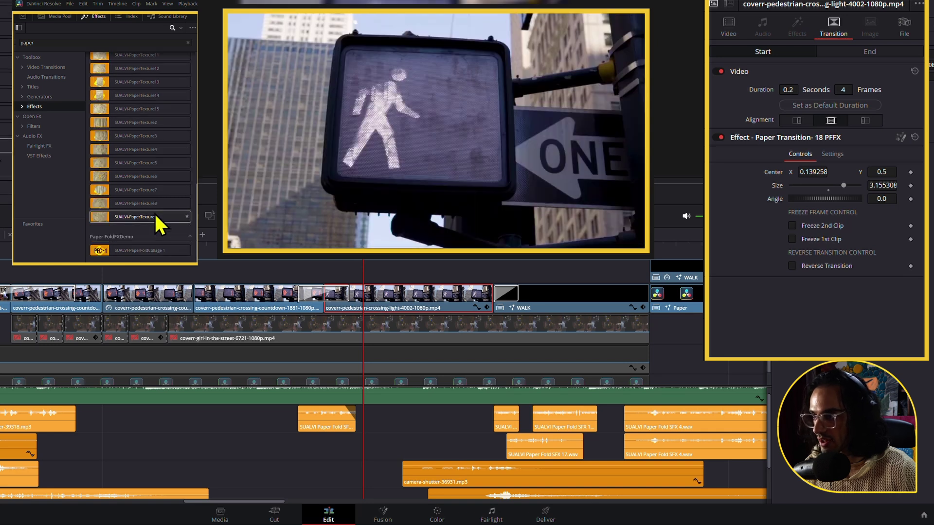
left_click_drag(109, 220, 367, 298)
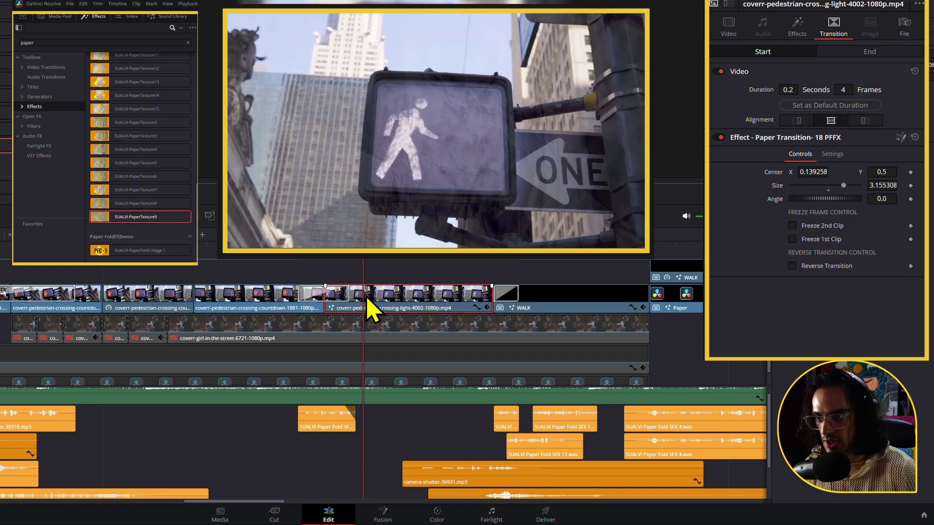
left_click(351, 265)
left_click_drag(344, 261, 463, 298)
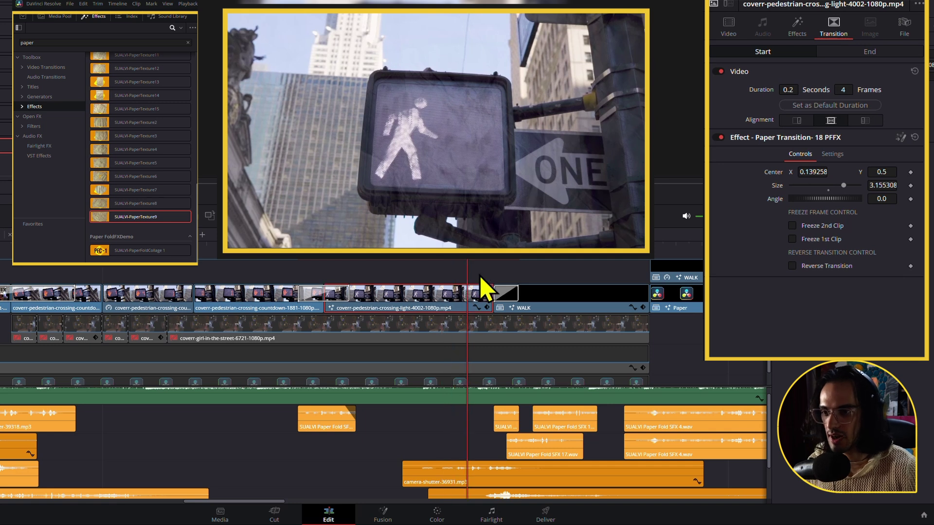
Scrub into the start of the WALK clip and show its Brightness Flash transition settings
scroll(477, 275, "right", 3)
left_click(324, 260)
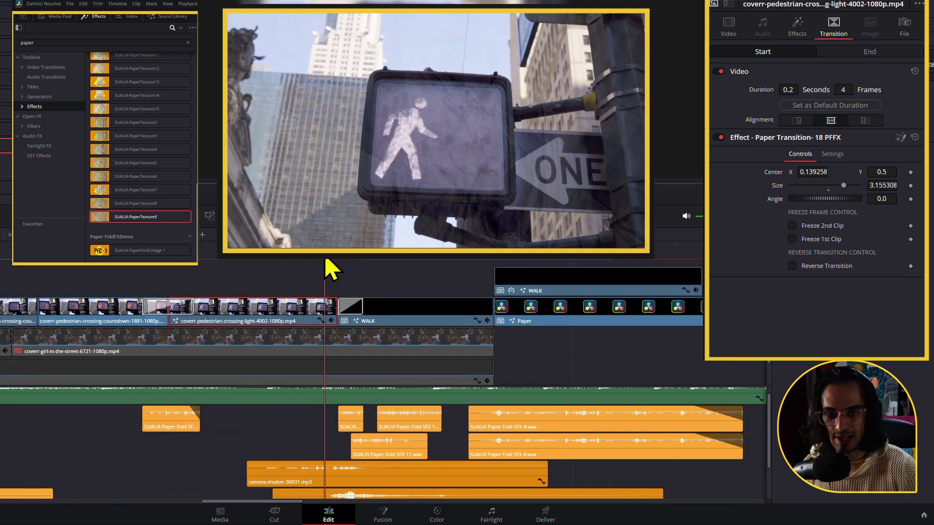
left_click_drag(324, 262, 357, 267)
left_click(356, 308)
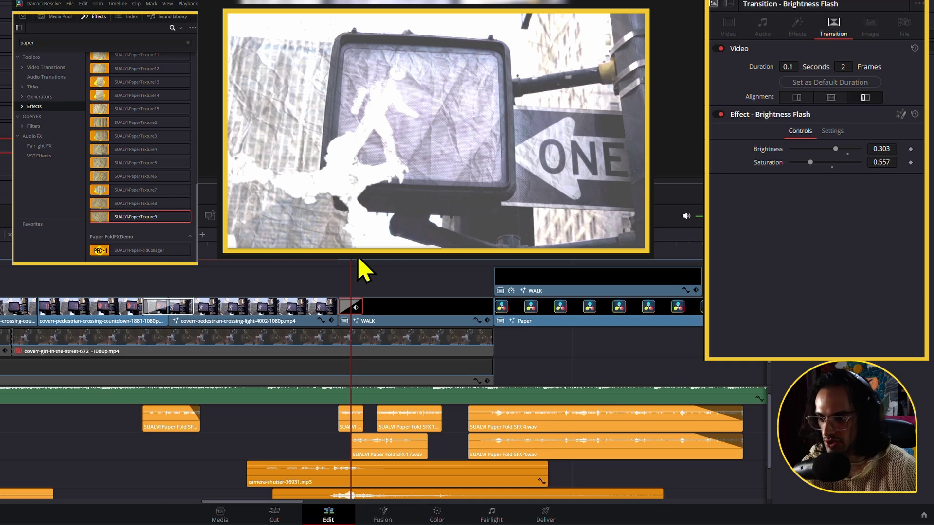
Show the SUALVI-PaperFoldCollage 15 settings on the first WALK clip and scrub through the clip's opening
left_click(378, 267)
left_click(385, 317)
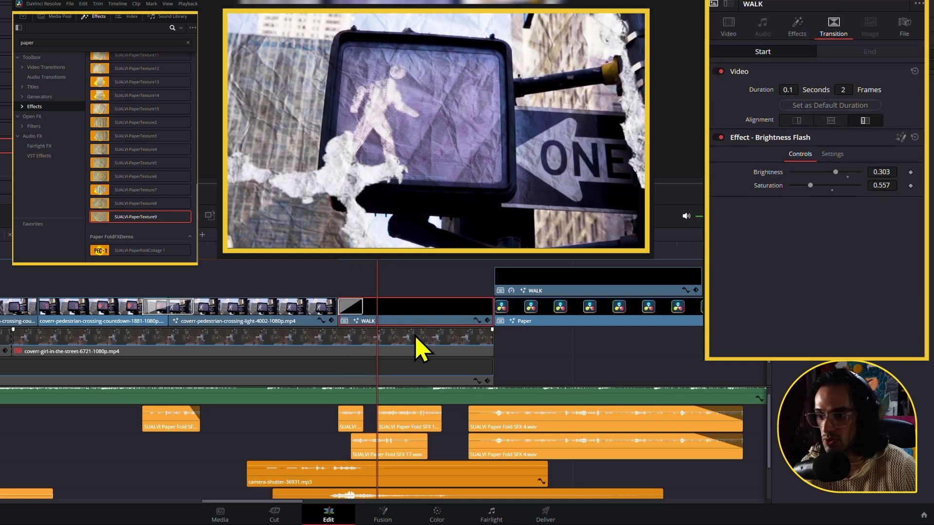
left_click(805, 28)
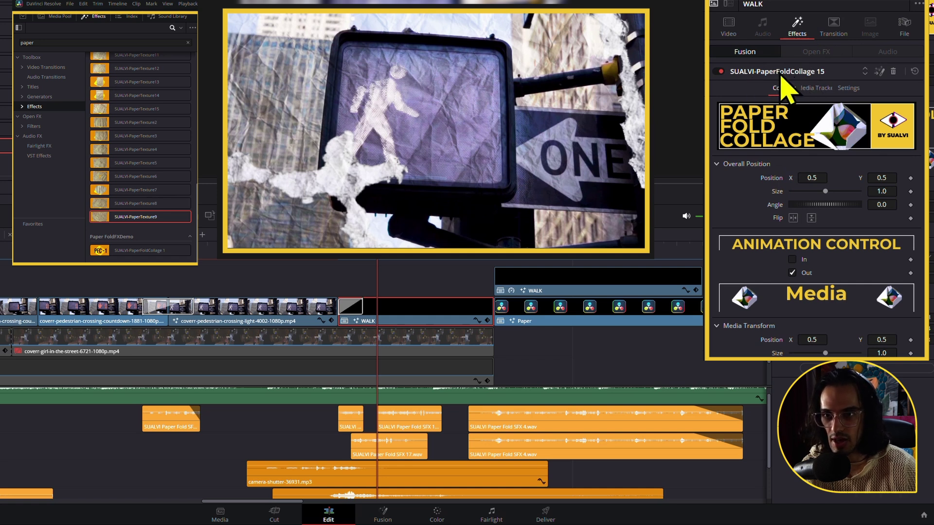
left_click(388, 262)
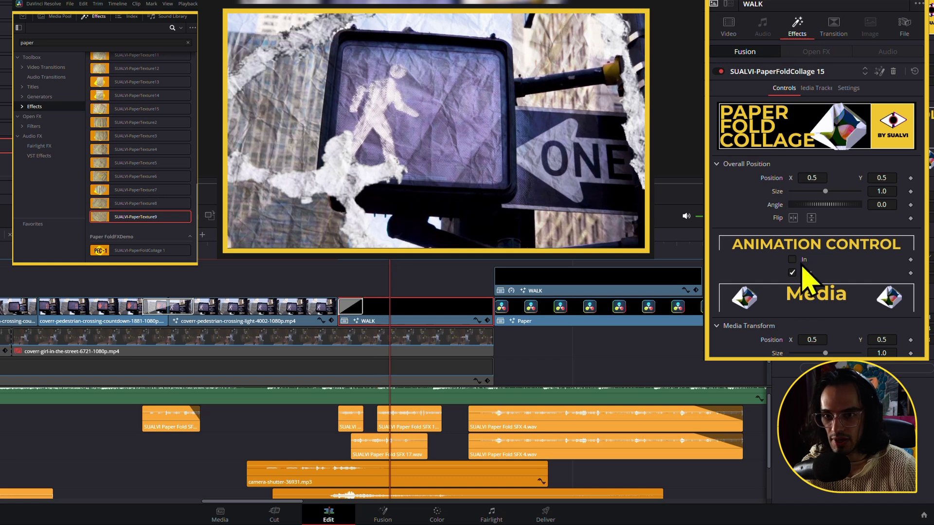
left_click(350, 262)
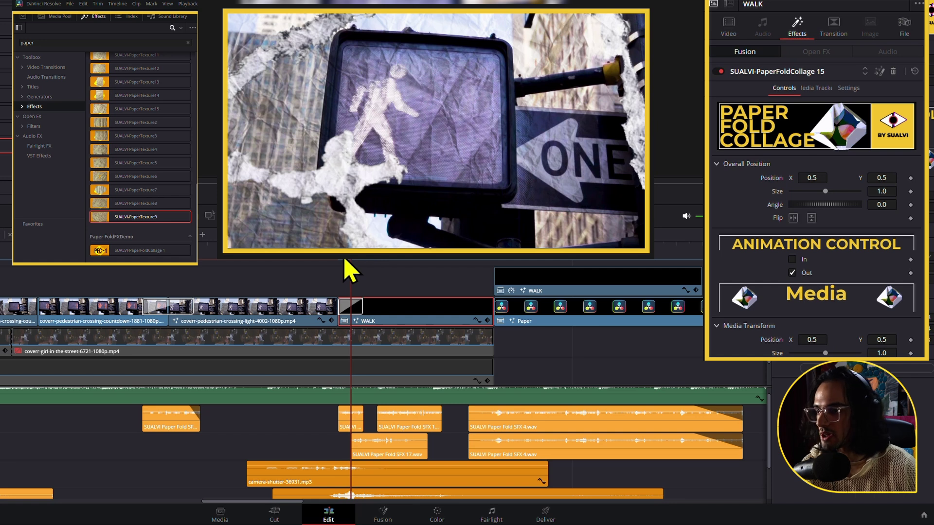
left_click_drag(345, 260, 415, 306)
Open the WALK compound clip in its own timeline and browse the paper generators for the SUALVI-Torn Paper presets
right_click(396, 316)
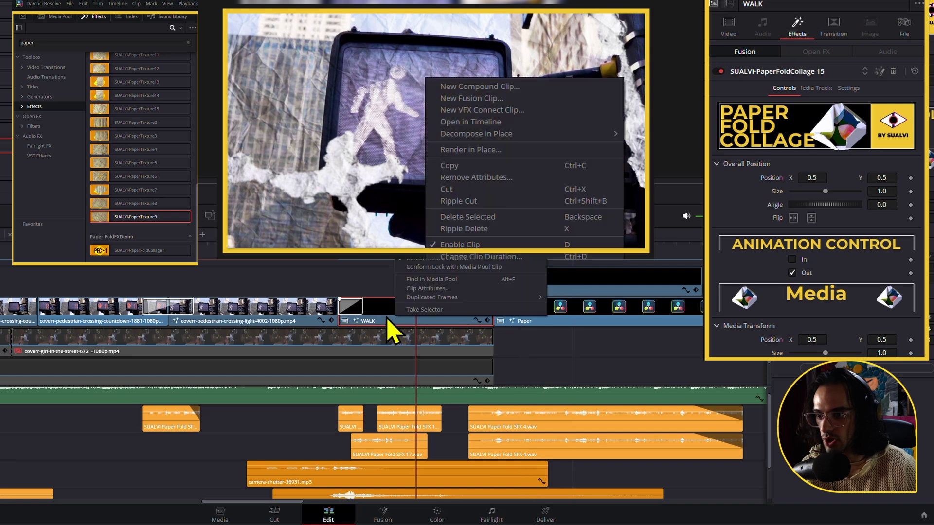
left_click(504, 137)
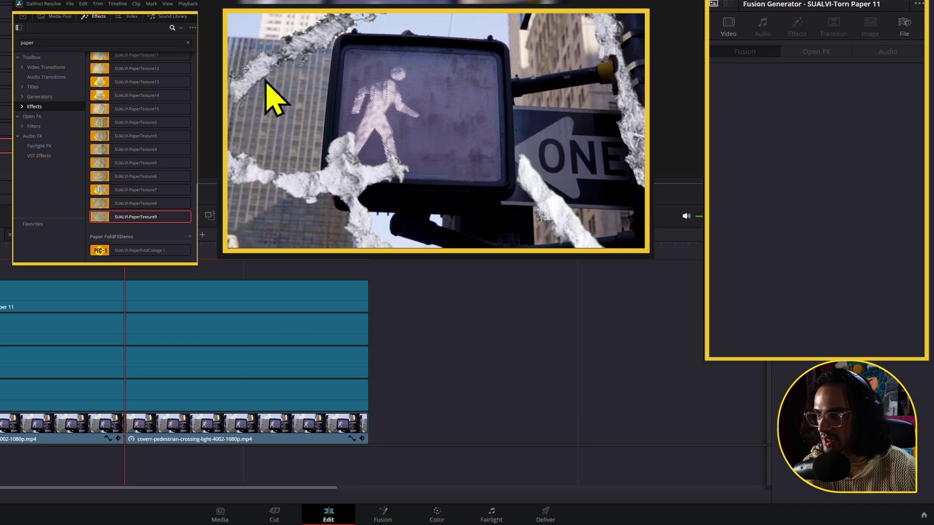
left_click(50, 97)
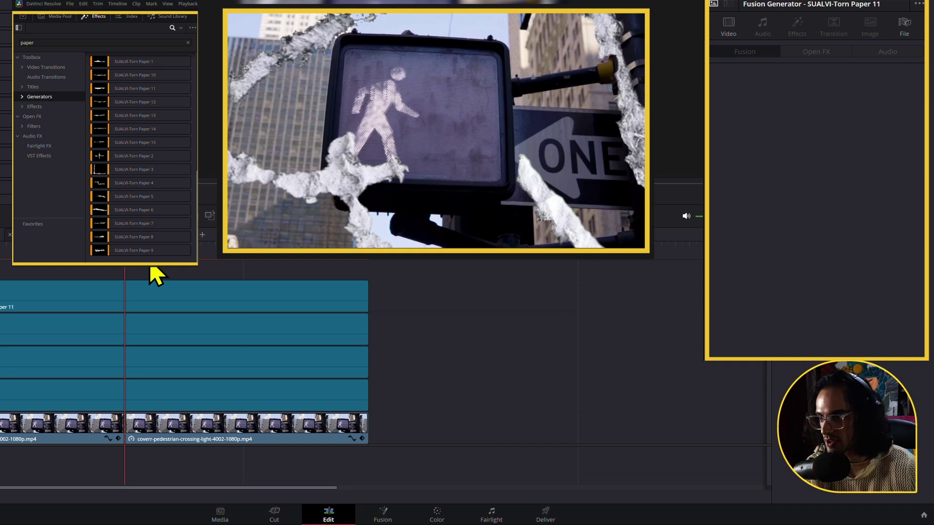
left_click(62, 269)
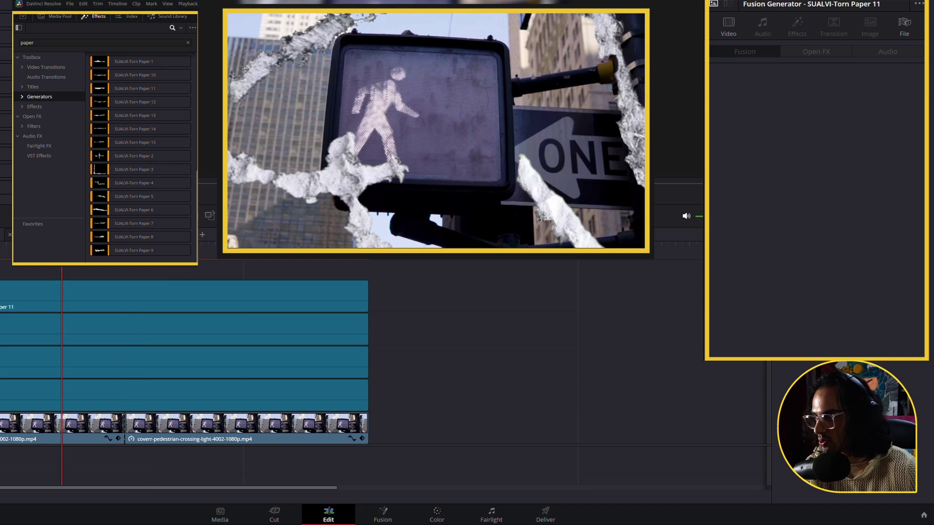
left_click_drag(40, 270, 174, 270)
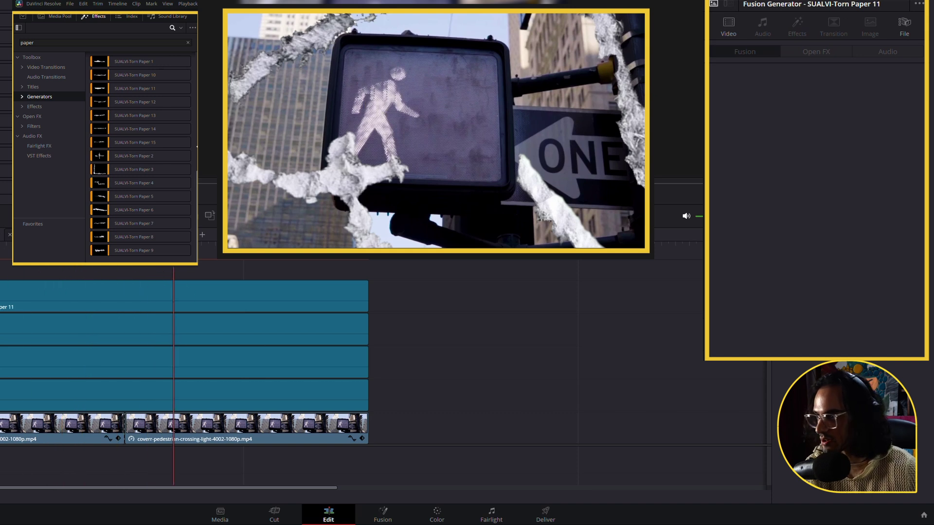
scroll(136, 181, "up", 3)
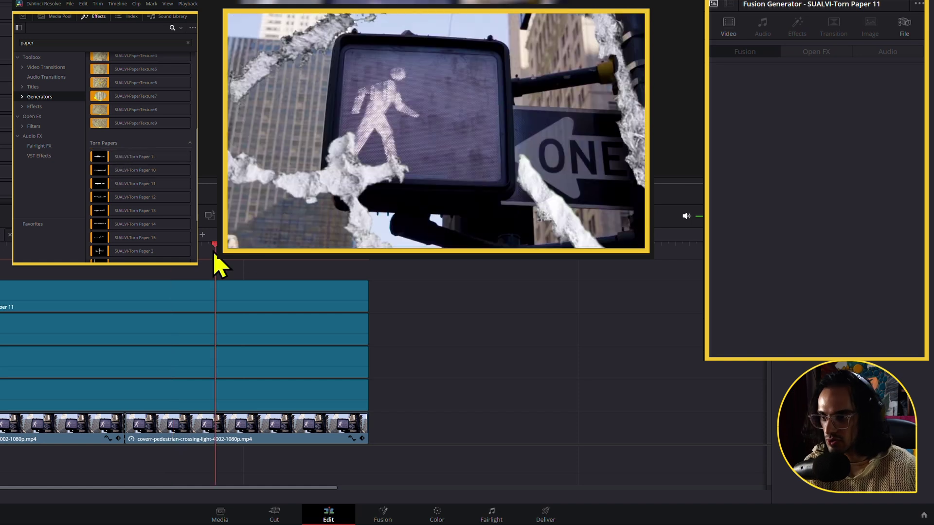
left_click(223, 262)
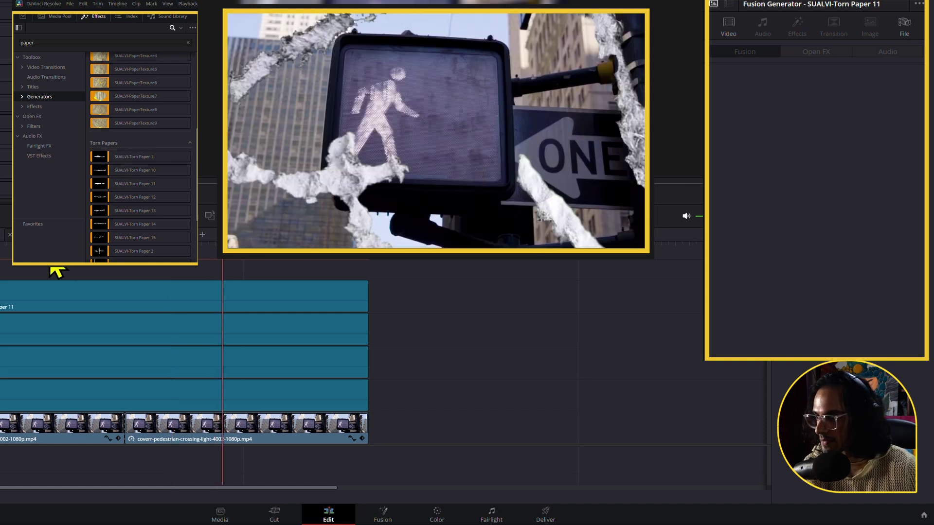
left_click_drag(118, 246, 159, 299)
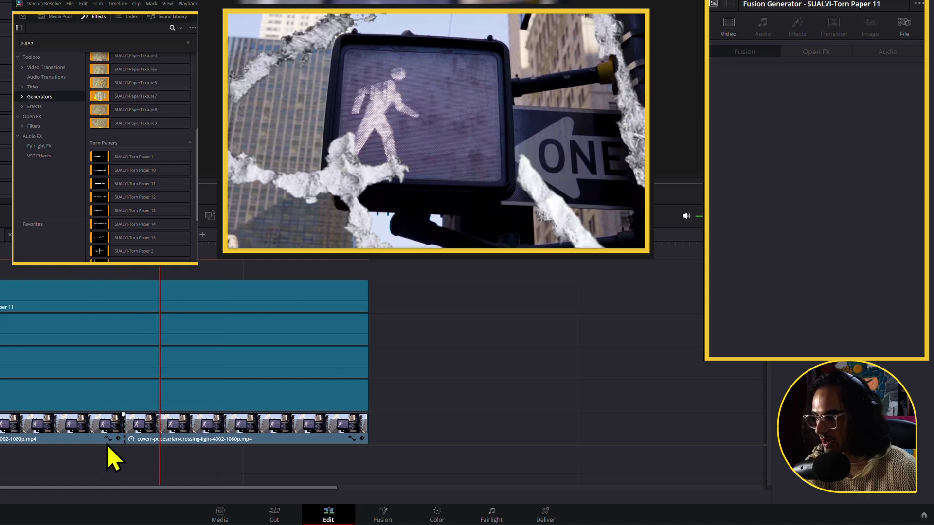
Return to the main timeline and examine the first WALK clip's zoom and rotation keyframes around its opening flash
left_click(284, 428)
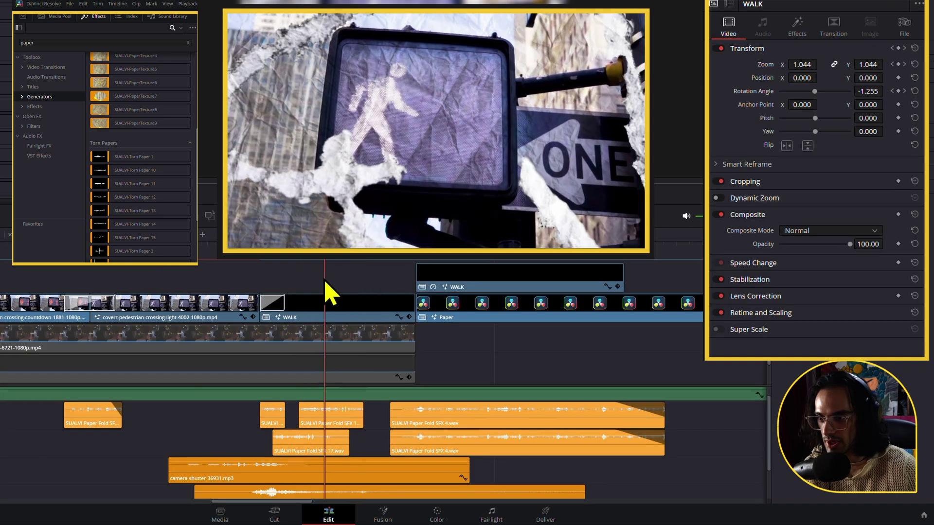
left_click(311, 314)
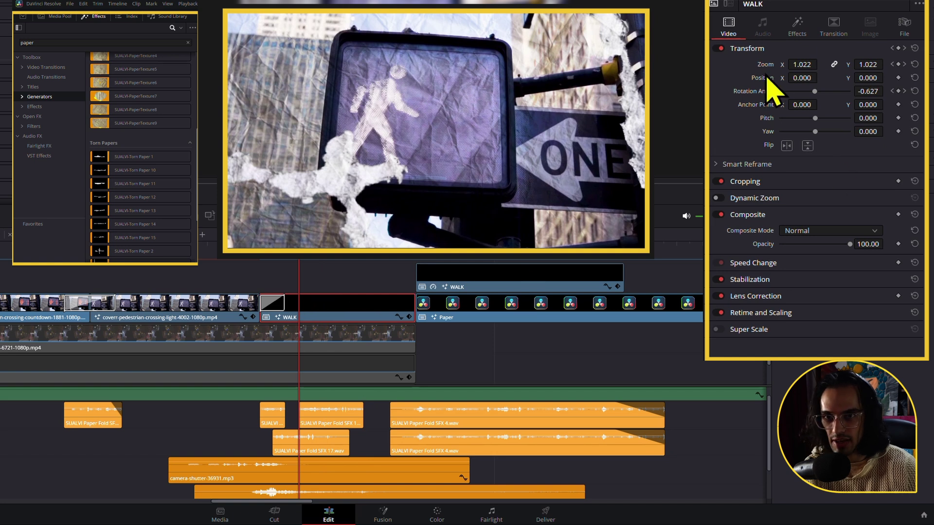
mouse_move(265, 259)
left_mouse_down()
mouse_move(287, 262)
mouse_move(273, 261)
left_mouse_up()
left_click(277, 302)
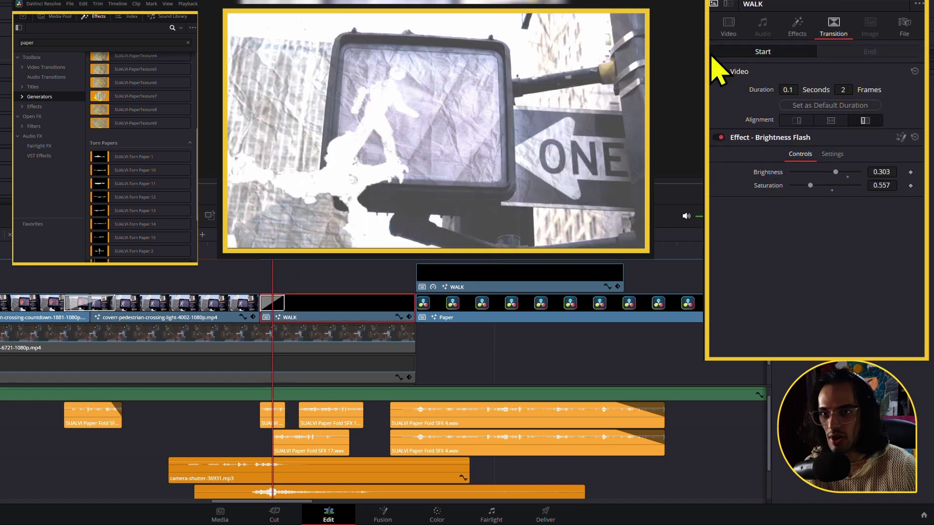
left_click(728, 26)
left_click(287, 263)
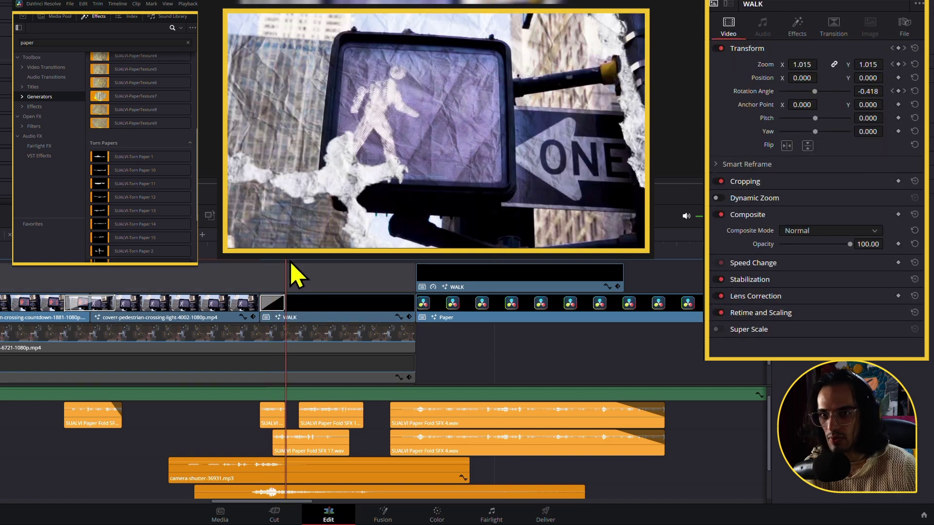
left_click_drag(291, 264, 259, 292)
left_click(246, 263)
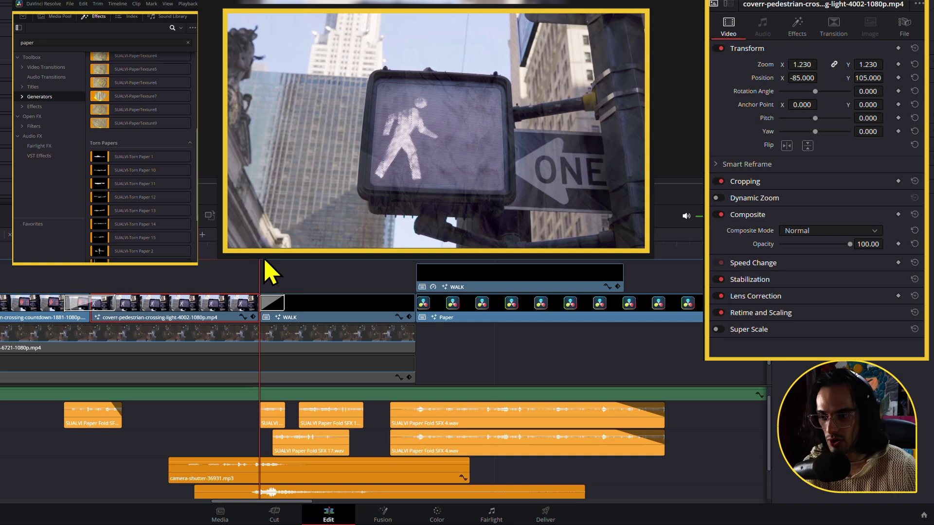
Scrub to the upper WALK clip above Paper and show its SUALVI-PaperFoldCollage 15 effect controls
left_click_drag(265, 262, 429, 287)
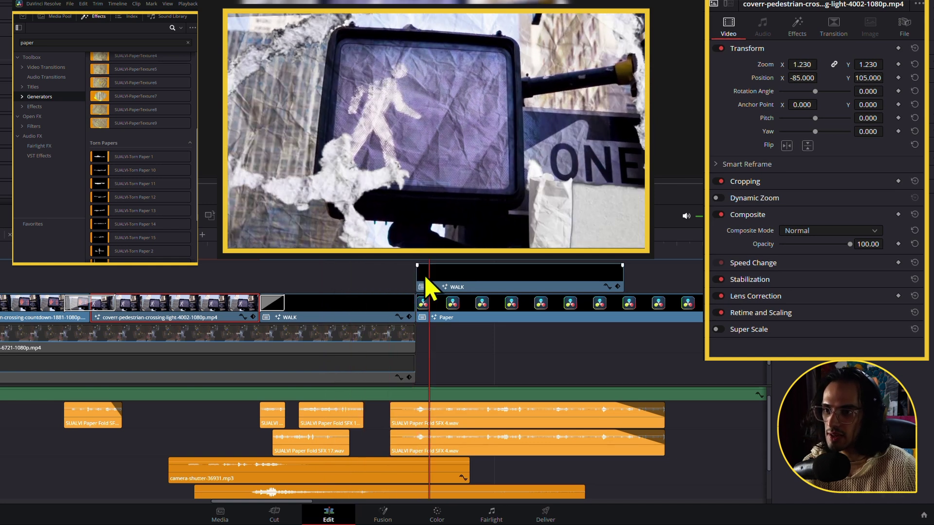
left_click(427, 283)
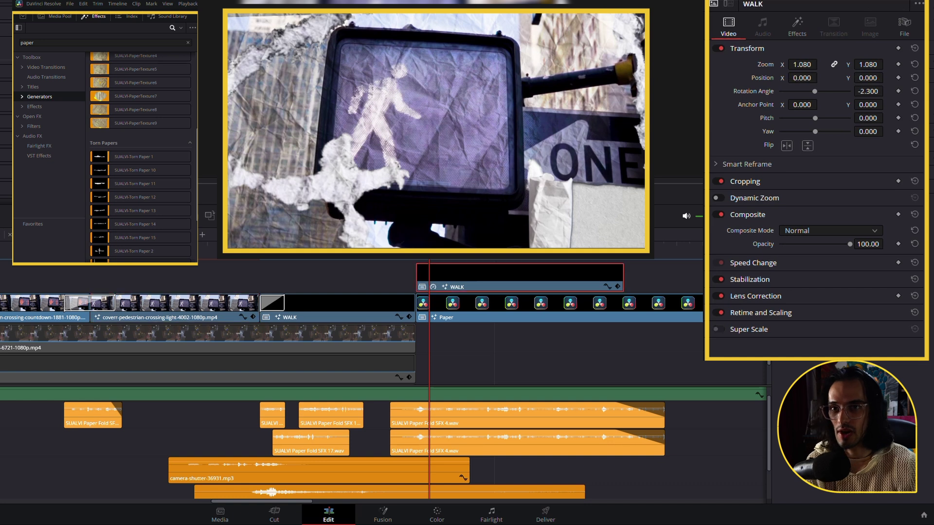
left_click(796, 32)
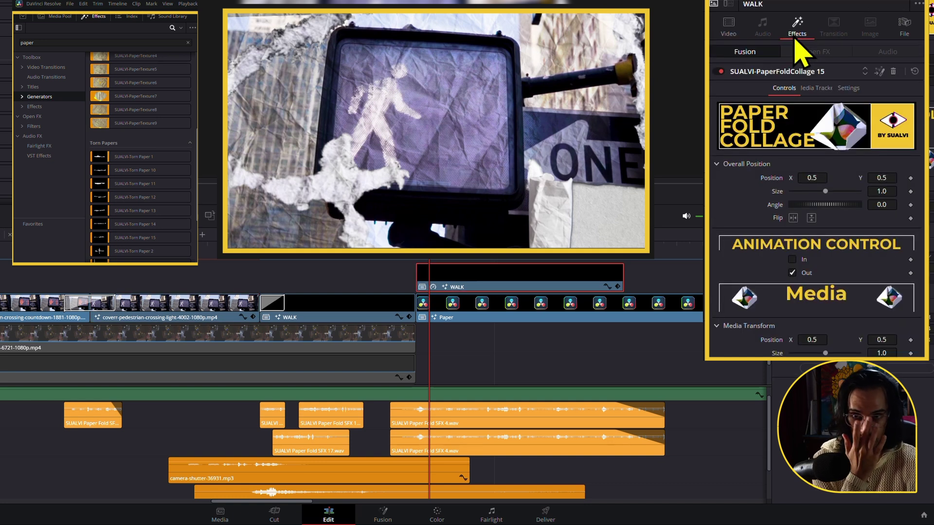
left_click(314, 310)
left_click(447, 288)
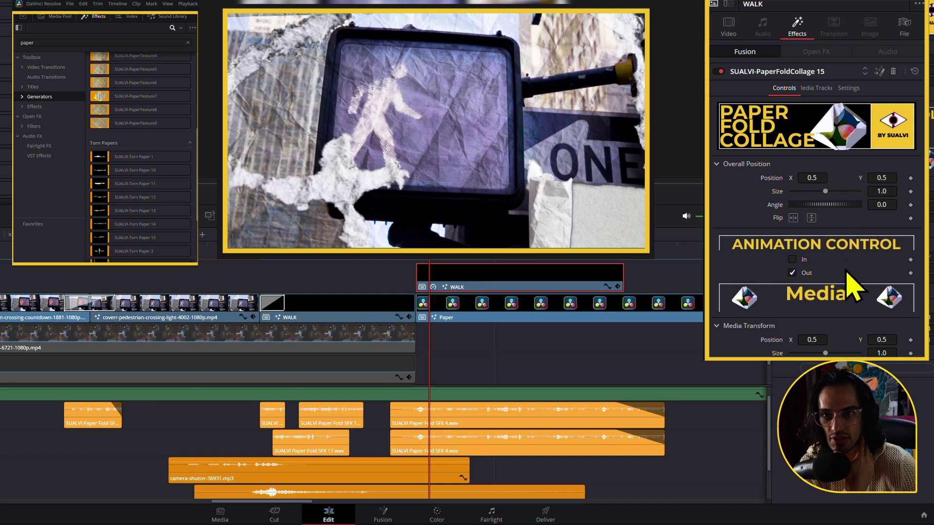
Duplicate the upper WALK clip further along the same track and place the playhead over the copy
left_click_drag(563, 307, 549, 349)
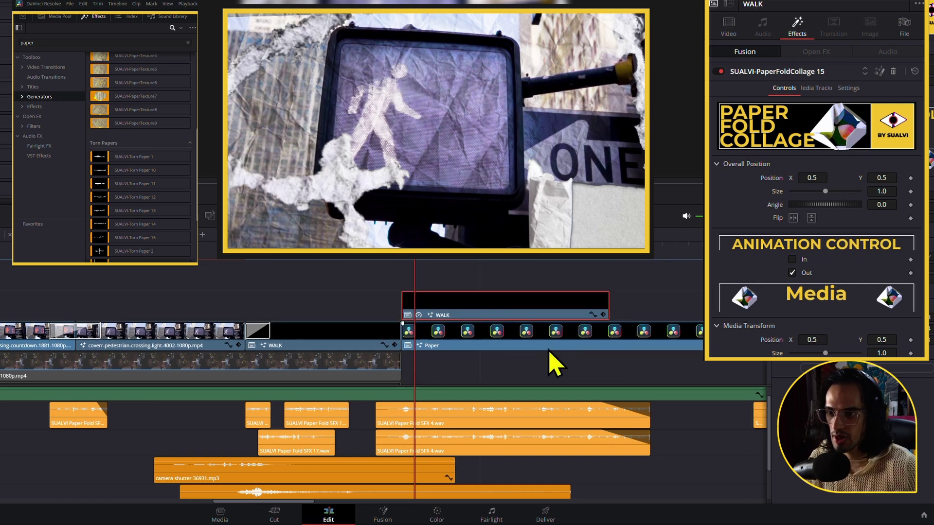
left_click_drag(505, 307, 189, 296)
scroll(185, 310, "down", 1)
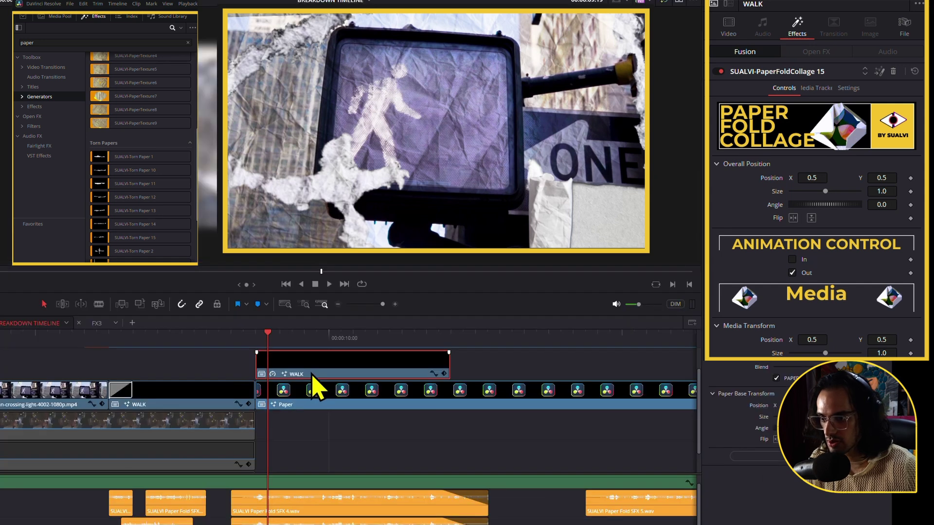
left_click_drag(312, 374, 557, 369)
left_click(536, 335)
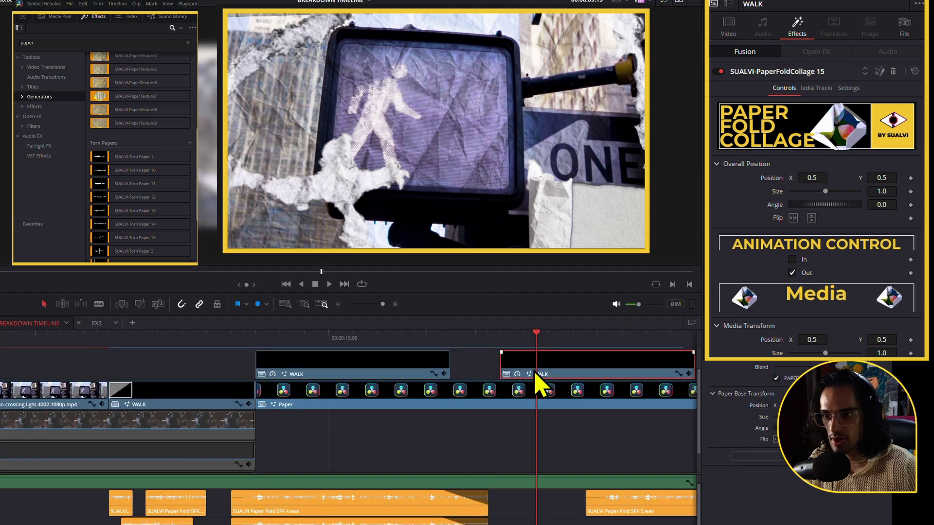
Search the video effects for "paper" to list the Paper FoldFX presets
left_click(42, 89)
left_click(39, 106)
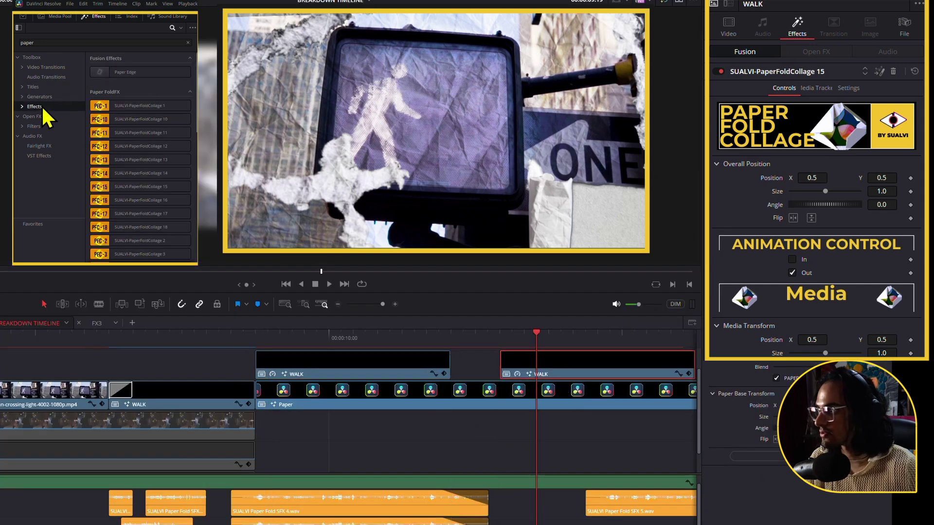
double_click(64, 43)
key("BackSpace")
type("pap")
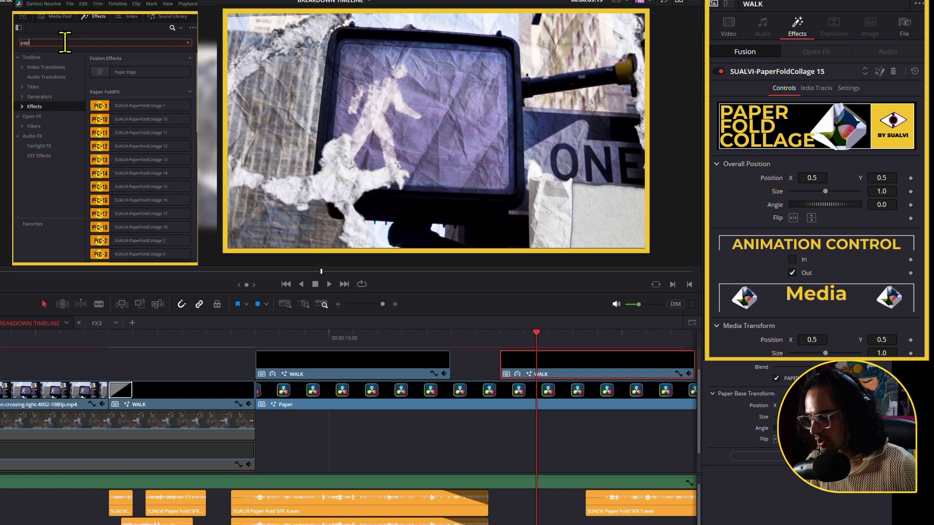
type("er")
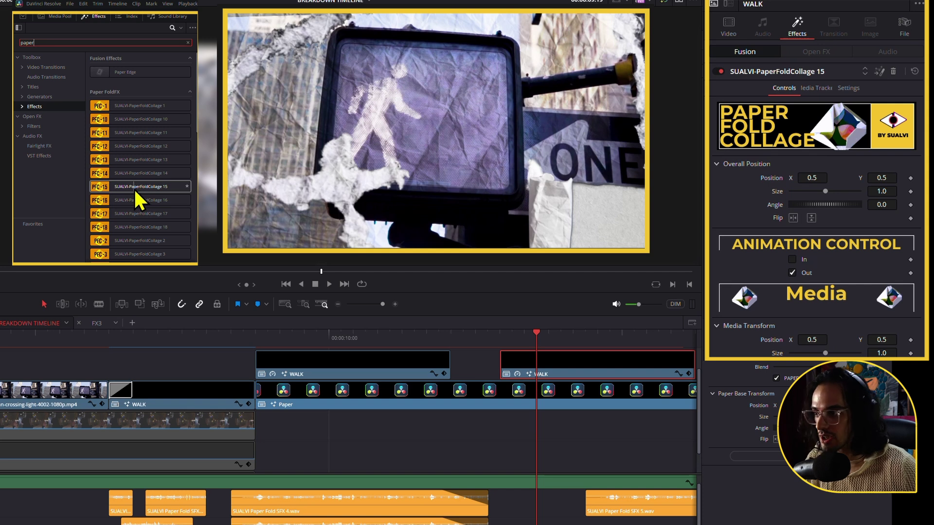
Remove the existing paper fold effect from the duplicate WALK clip and apply a fresh SUALVI-PaperFoldCollage 15
left_click_drag(136, 190, 535, 351)
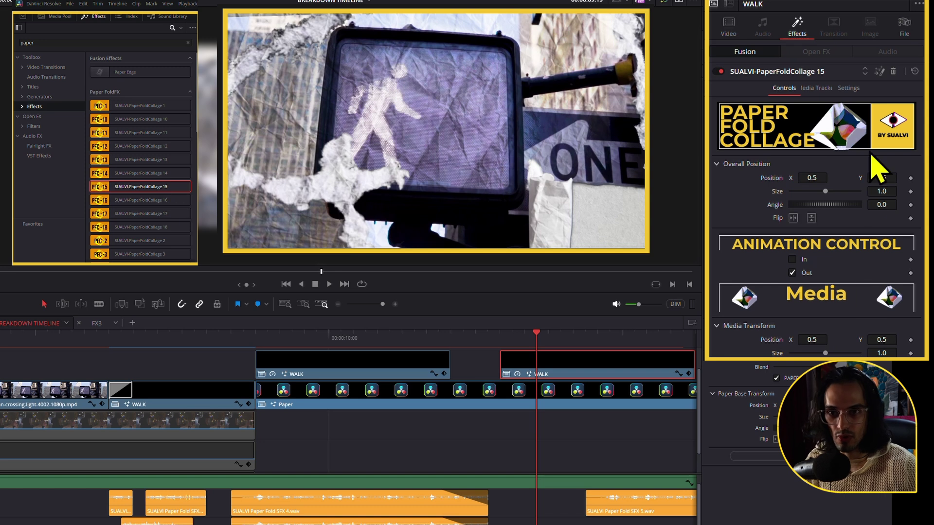
left_click(893, 71)
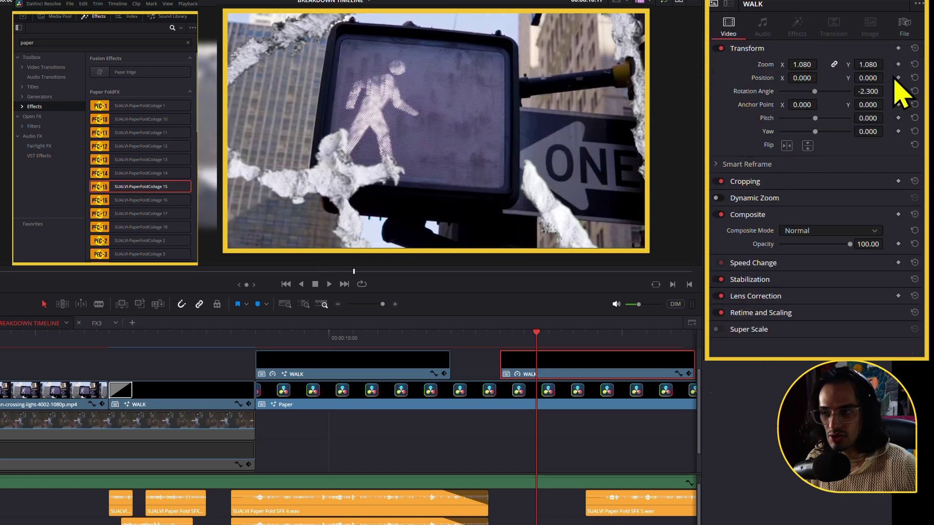
left_click_drag(119, 186, 538, 375)
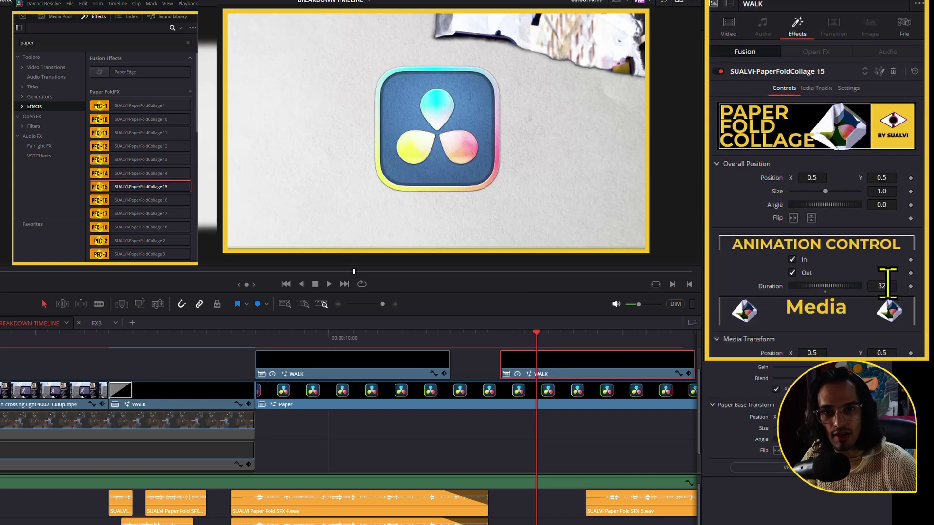
Scrub through the fold animation on the duplicate WALK clip and delete the duplicate
left_click(501, 341)
left_click_drag(501, 340, 569, 352)
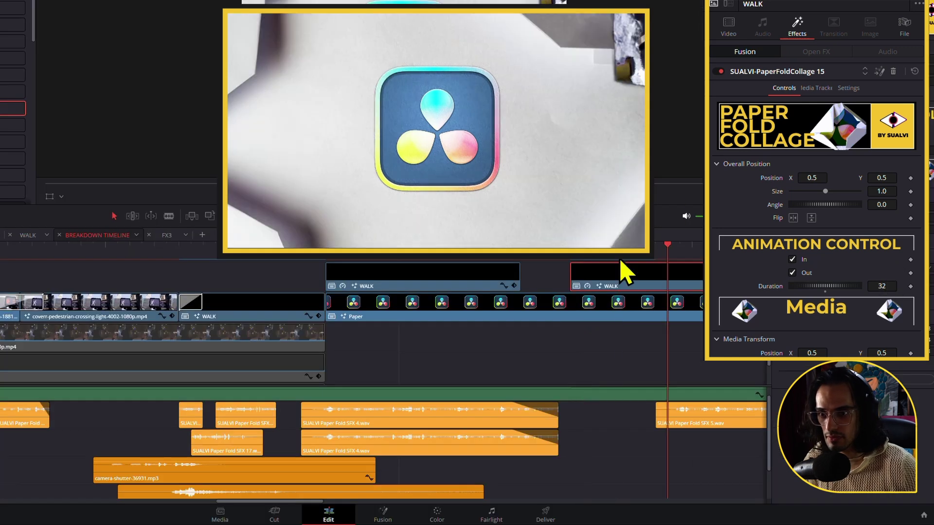
left_click_drag(584, 280, 555, 299)
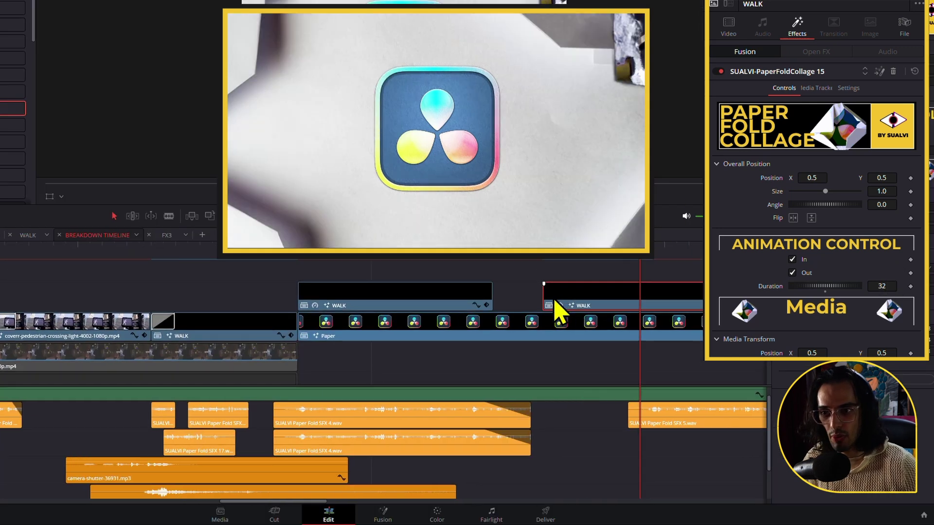
left_click(543, 258)
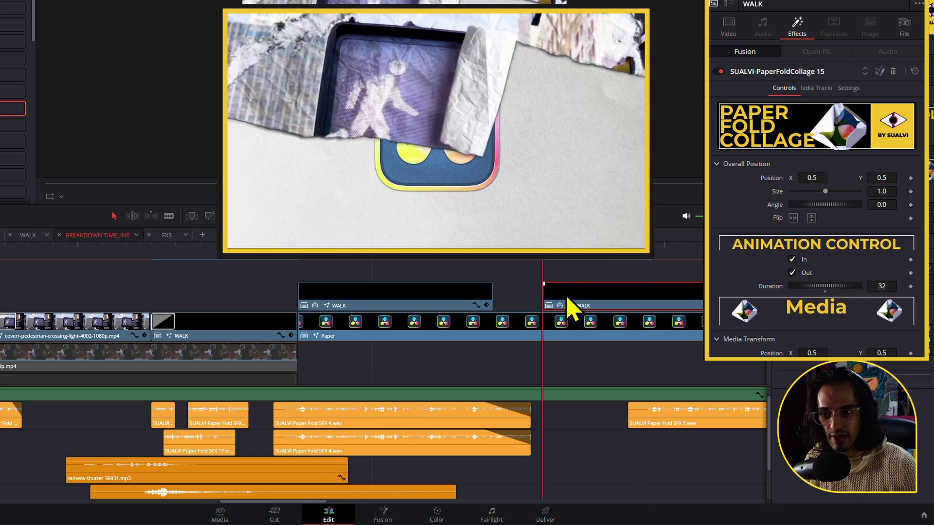
key("Delete")
Return to the start of the remaining upper WALK clip and show its paper fold effect controls
left_click(298, 261)
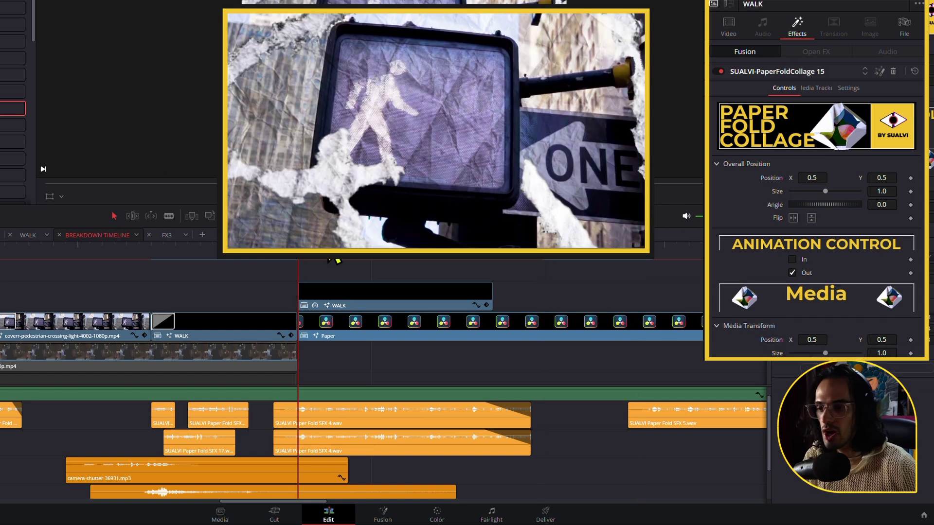
left_click(334, 304)
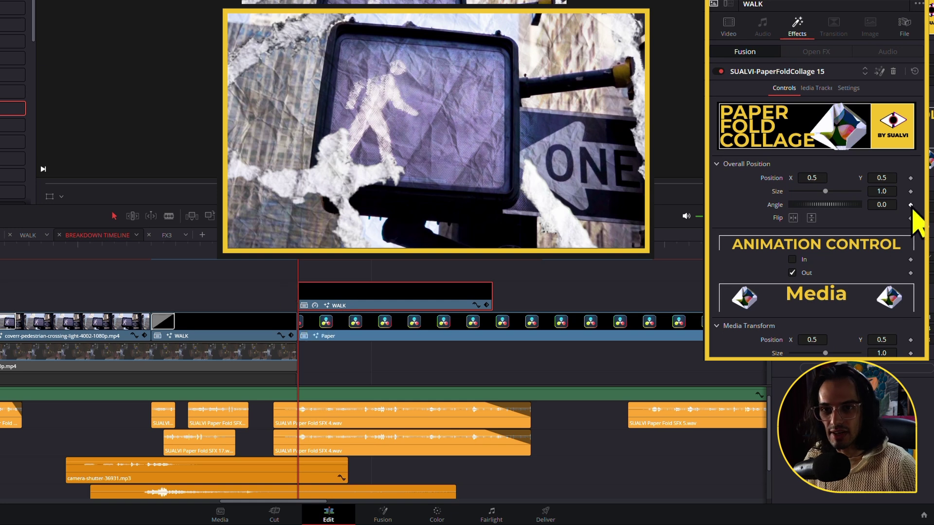
Play the upper WALK clip's PaperFoldCollage 15 fold-out transition over the Paper clip
key("space")
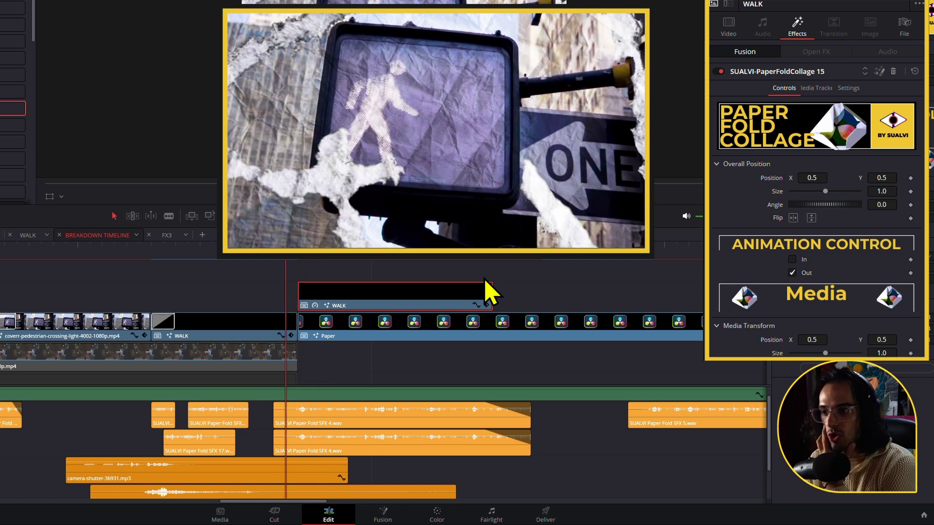
key("Down")
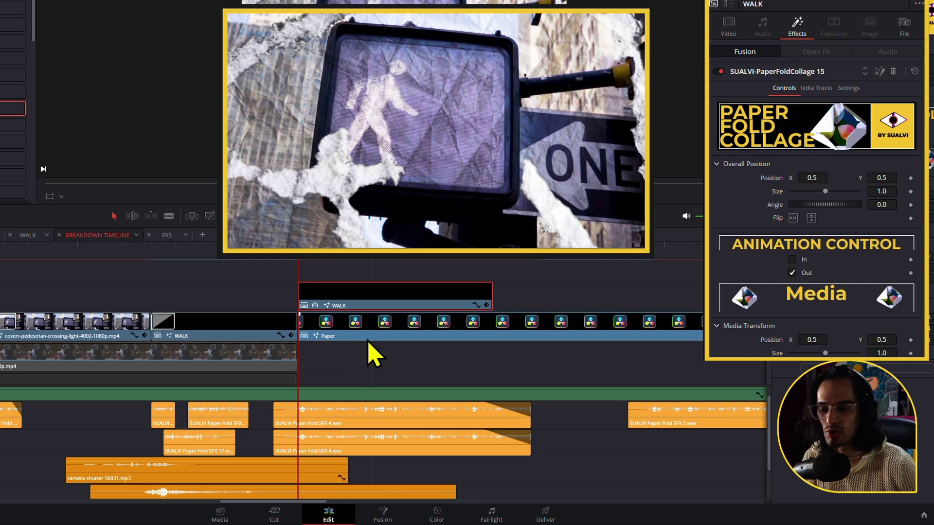
key("space")
key("space")
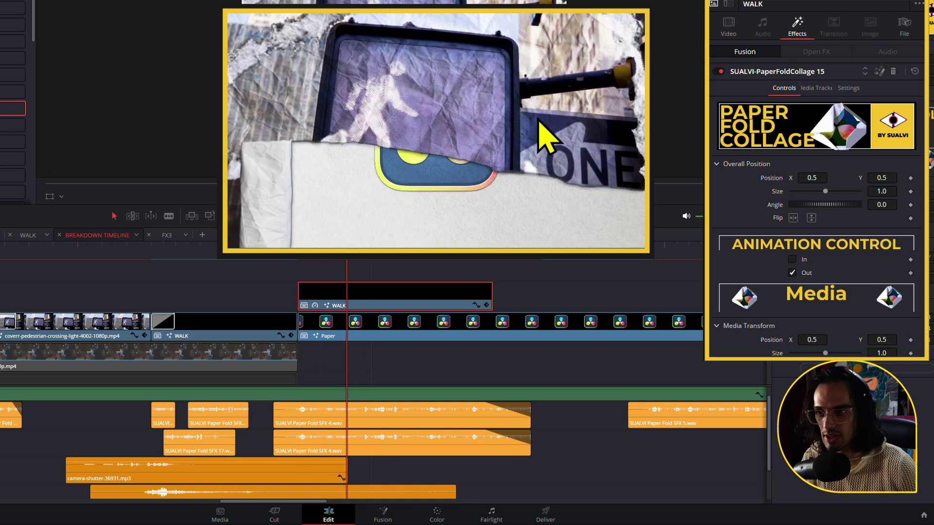
key("space")
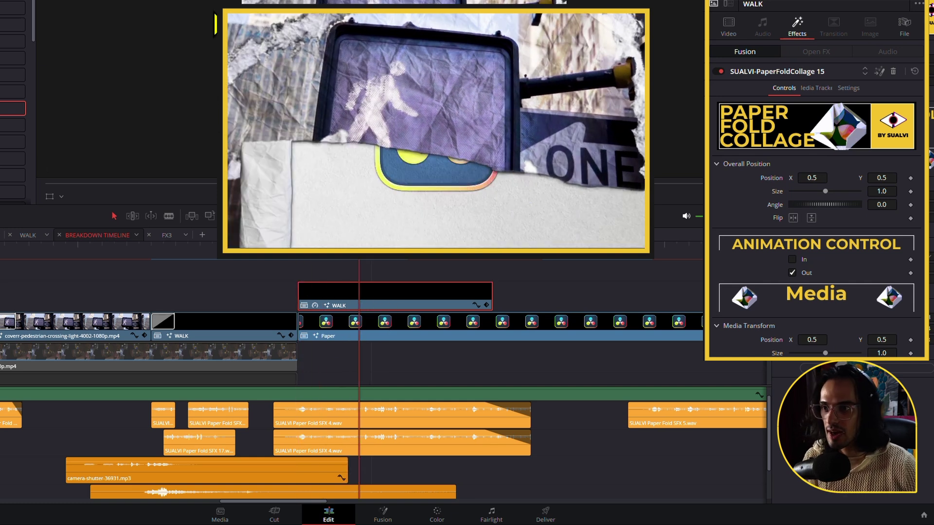
key("space")
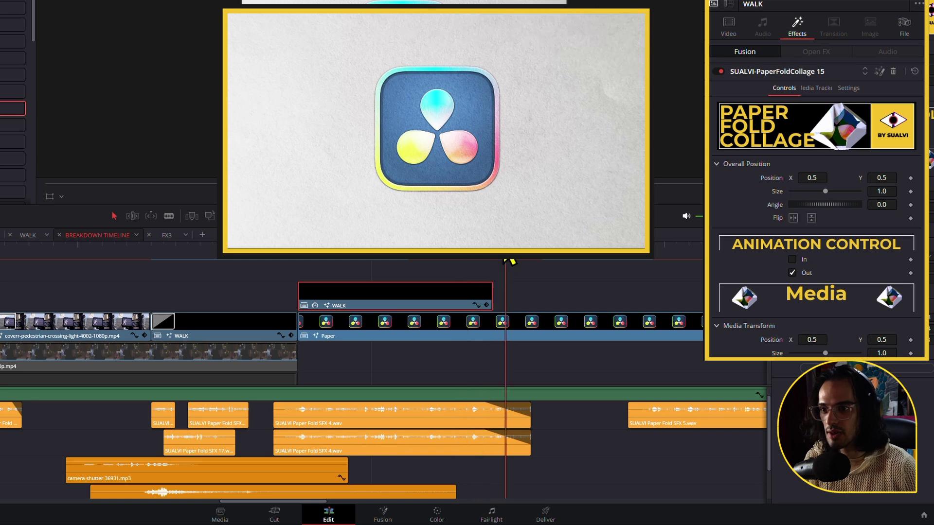
Select the Paper clip after the WALK transition and examine its PaperFoldCollage 10 controls and fold-out animation through to its end
left_click(558, 320)
scroll(558, 324, "right", 5)
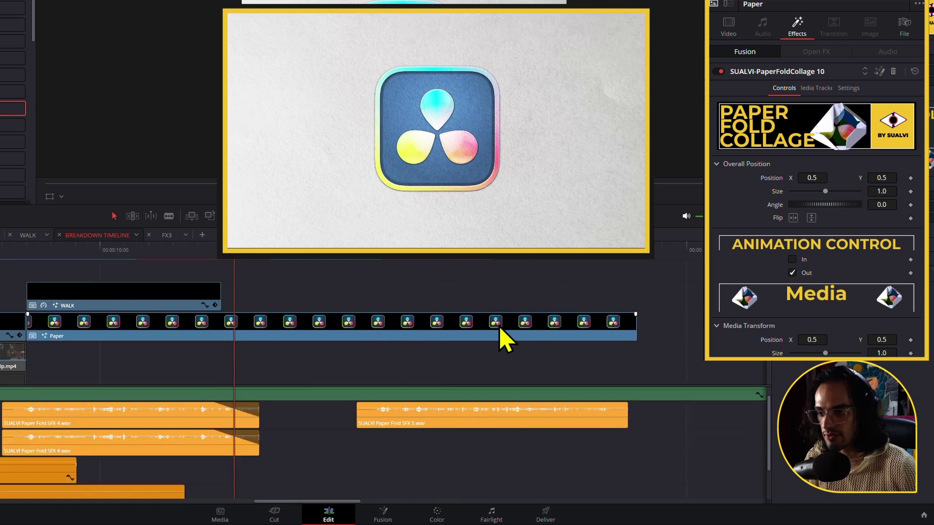
scroll(351, 327, "down", 8)
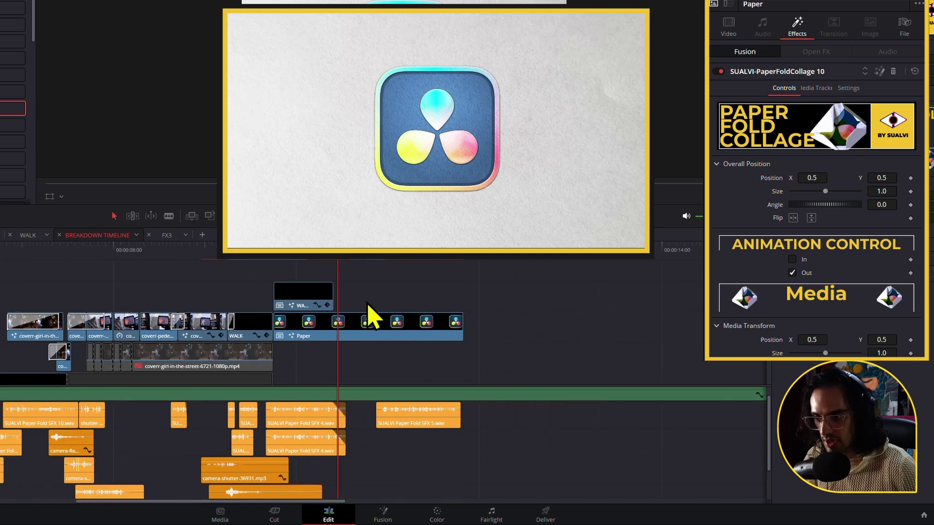
scroll(370, 315, "down", 2)
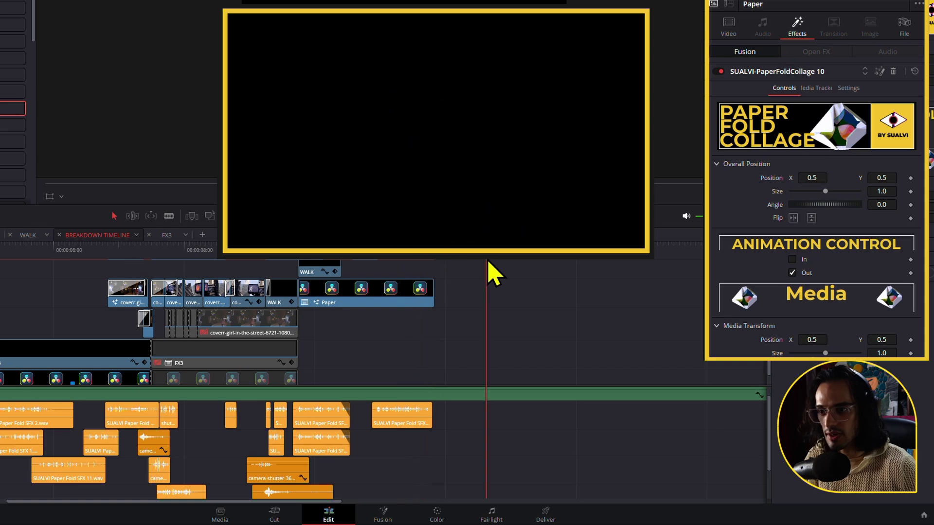
left_click(409, 304)
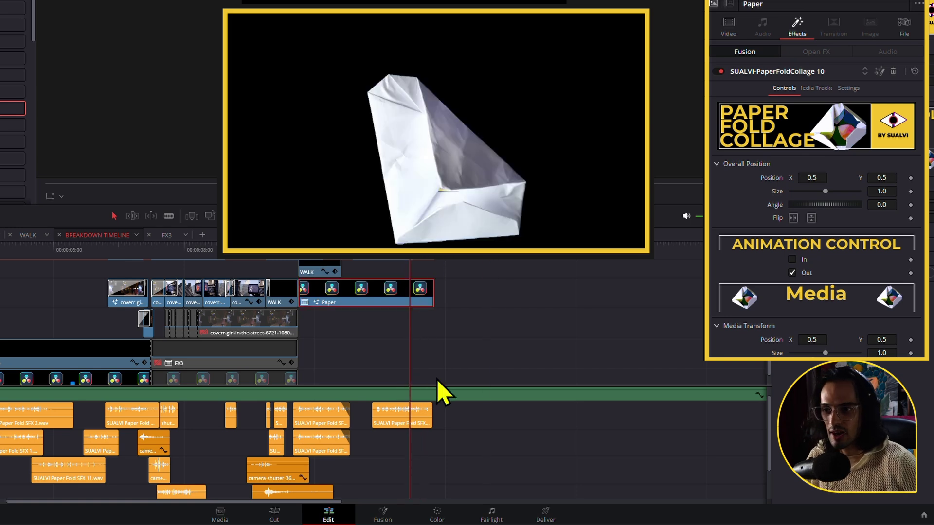
scroll(291, 375, "right", 3)
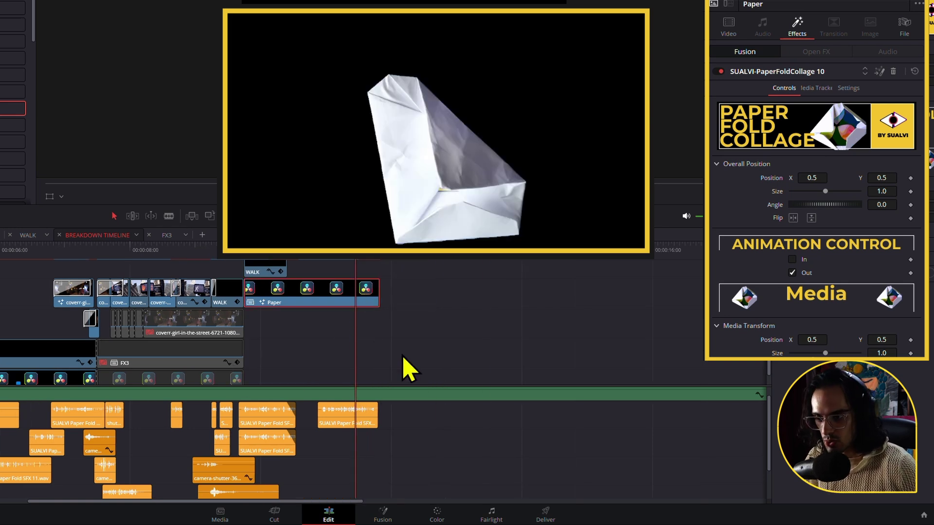
scroll(410, 371, "down", 4)
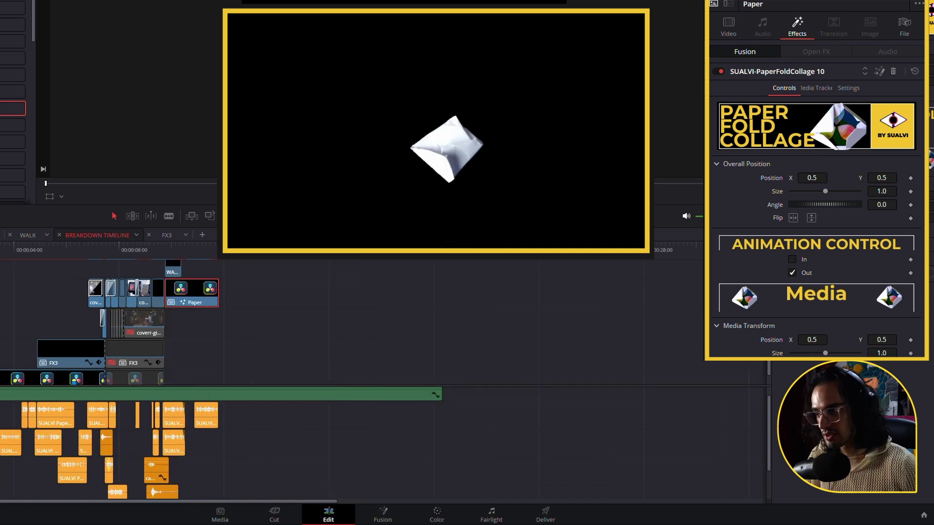
Go back to the earlier Paper clip on Video 1 and review its folding letter animation around the four-second mark
left_click_drag(1, 311, 250, 334)
scroll(311, 316, "down", 1)
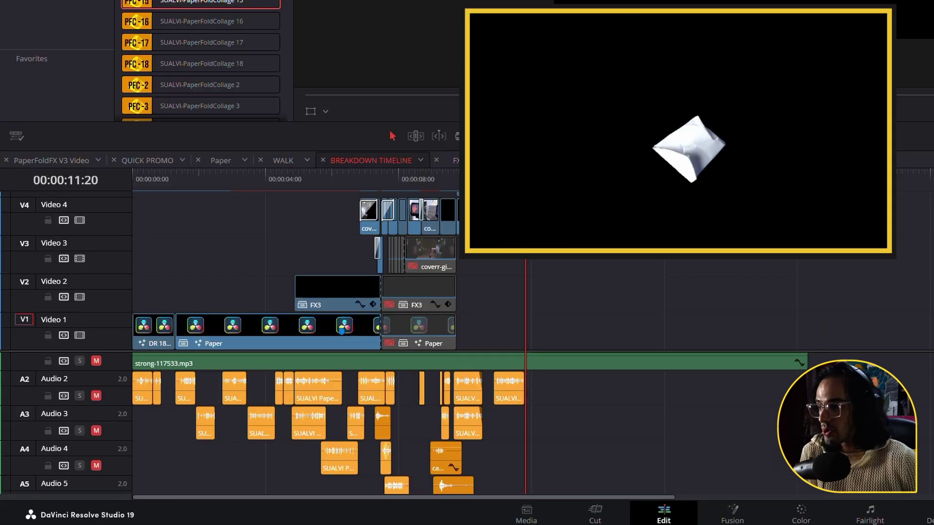
mouse_move(362, 194)
left_mouse_down()
mouse_move(371, 198)
mouse_move(352, 192)
left_mouse_up()
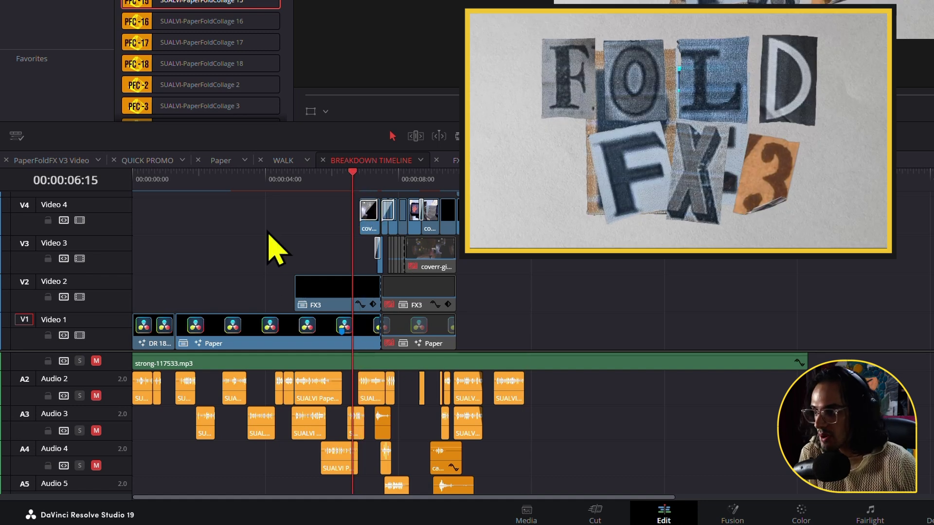
left_click(267, 198)
left_click(257, 327)
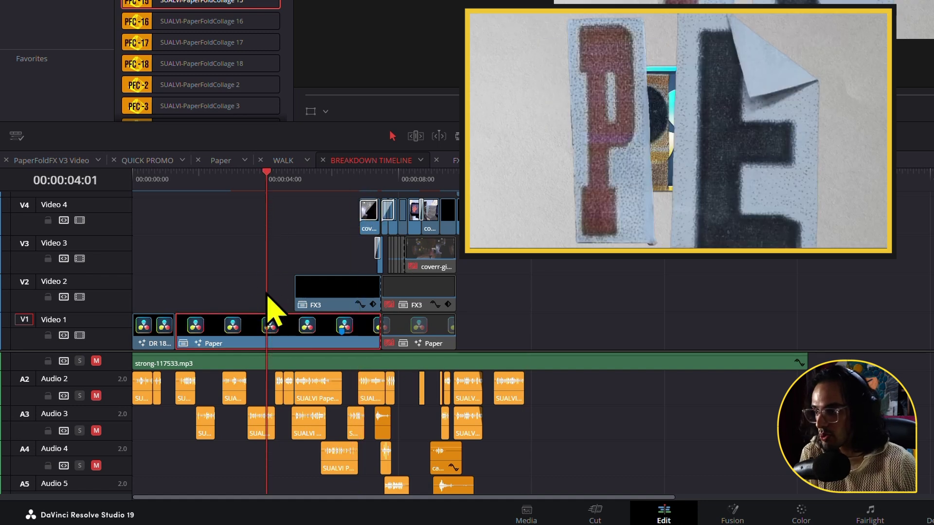
key("space")
Open the first FX3 compound clip in its own timeline and step through the unfolding letter clips
left_click(321, 279)
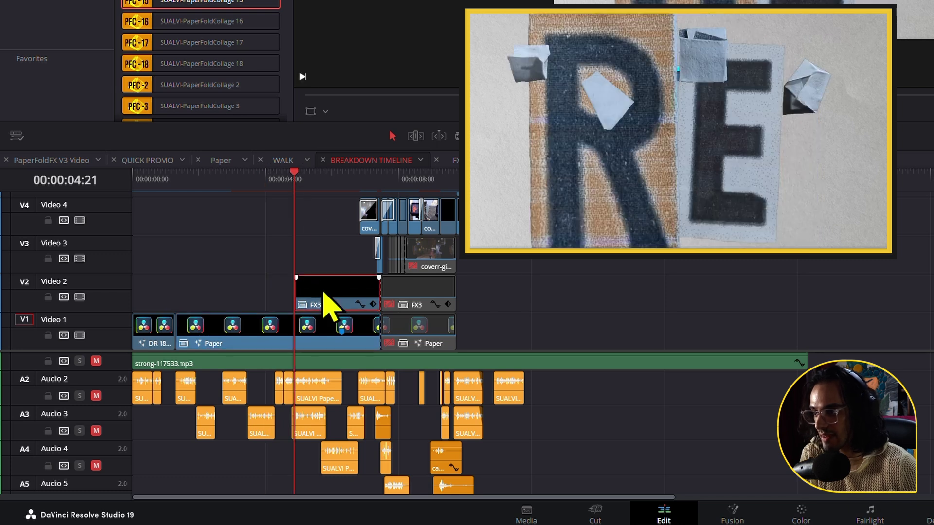
right_click(322, 280)
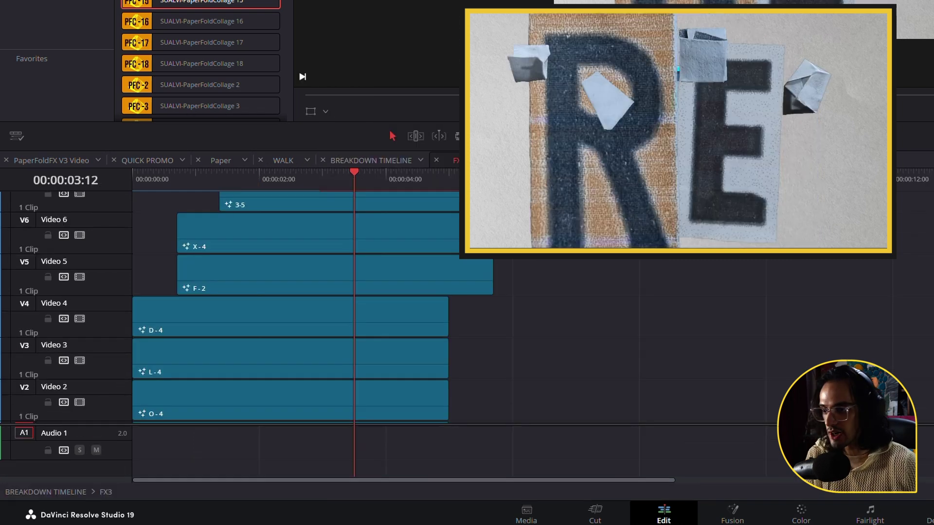
left_click(170, 188)
mouse_move(170, 189)
left_mouse_down()
mouse_move(141, 189)
mouse_move(169, 206)
left_mouse_up()
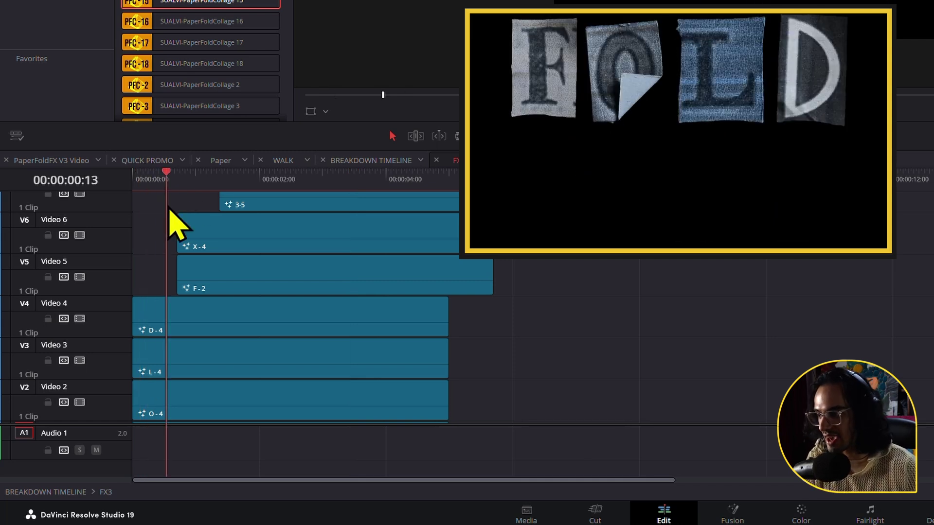
key("Left")
key("Left")
key("Left")
left_click(175, 401)
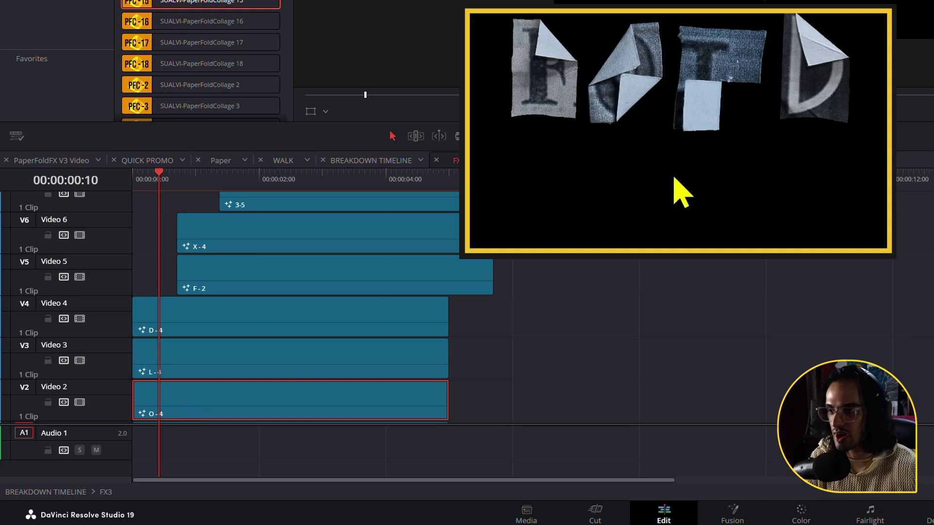
left_click(199, 178)
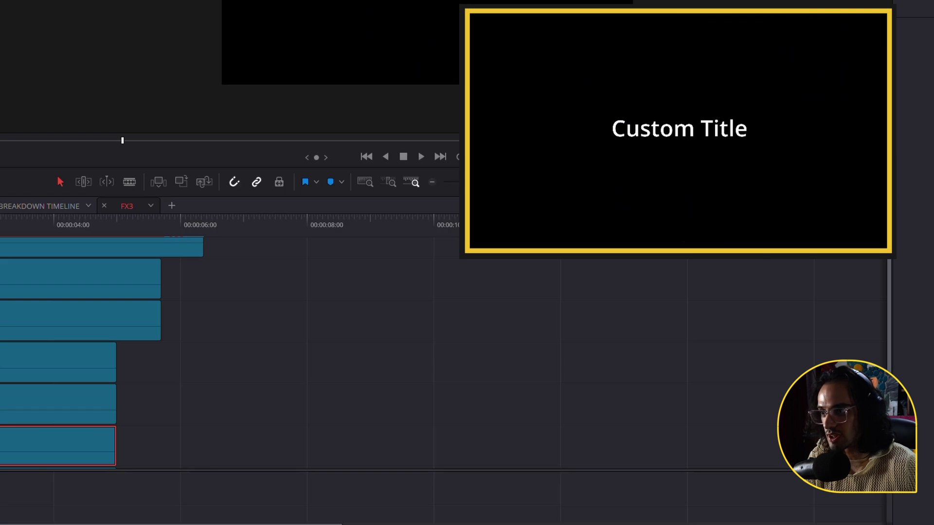
Add a Text+ title after the letter clips on the FX3 timeline and set its text to "hello"
left_click_drag(0, 146, 334, 308)
left_click(344, 230)
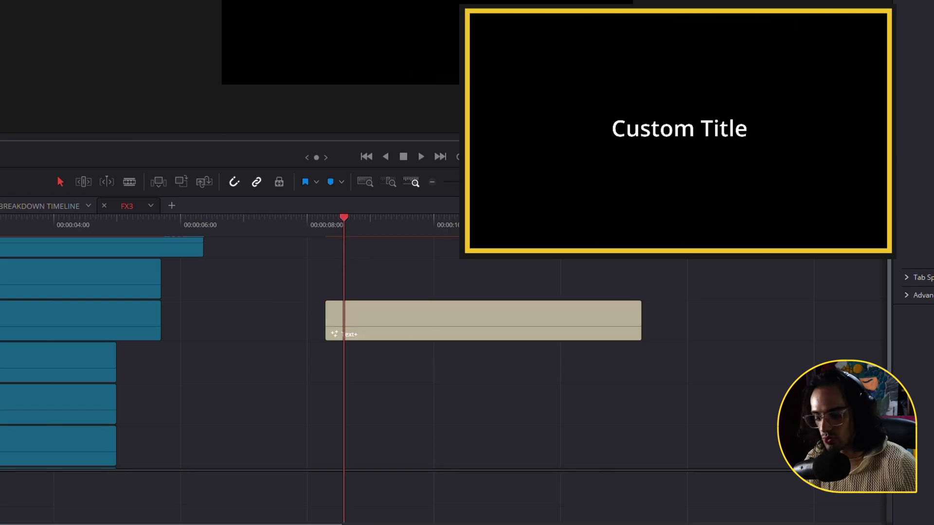
type("hello")
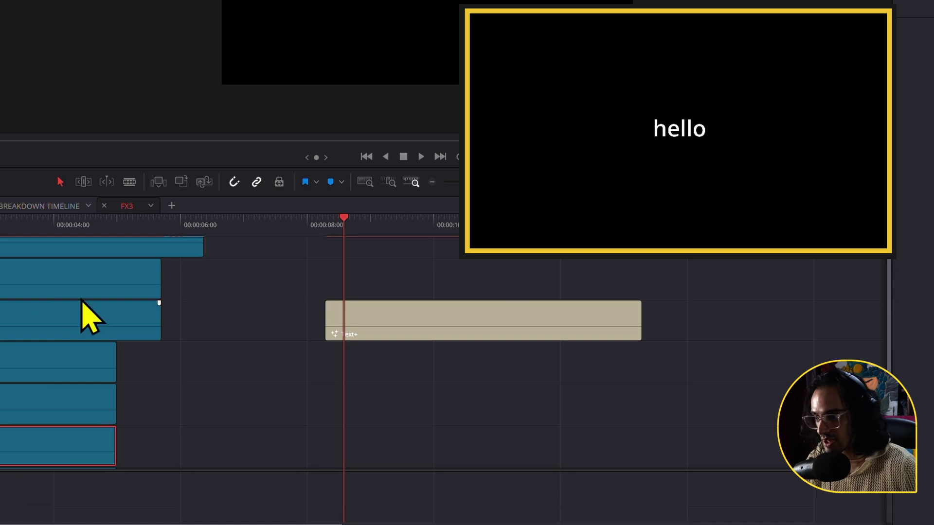
Preview the Text+ title, move it down one track, and delete it from the FX3 timeline
left_click(467, 329)
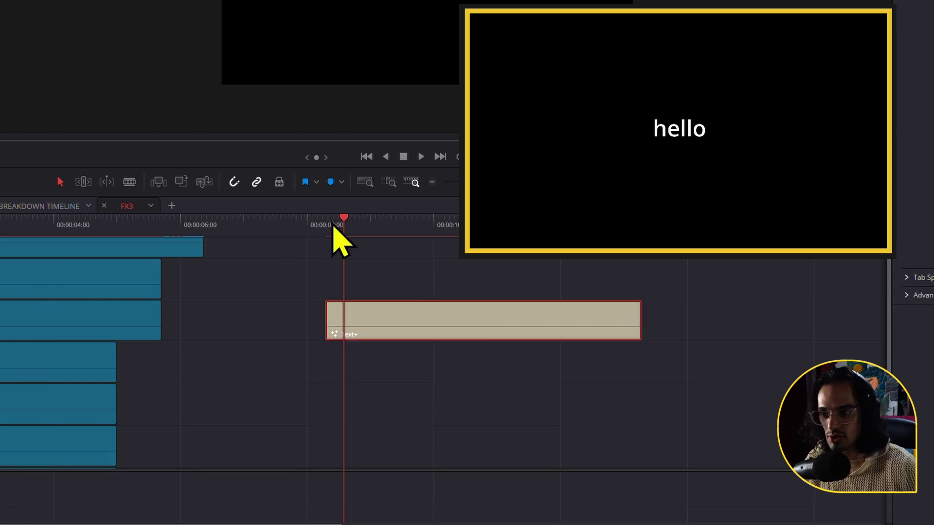
left_click_drag(342, 225, 384, 242)
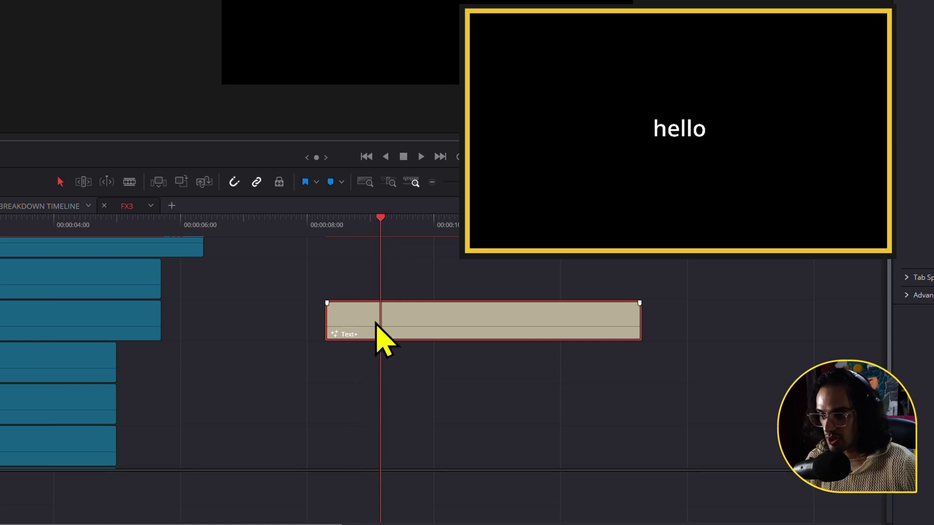
left_click_drag(375, 323, 387, 364)
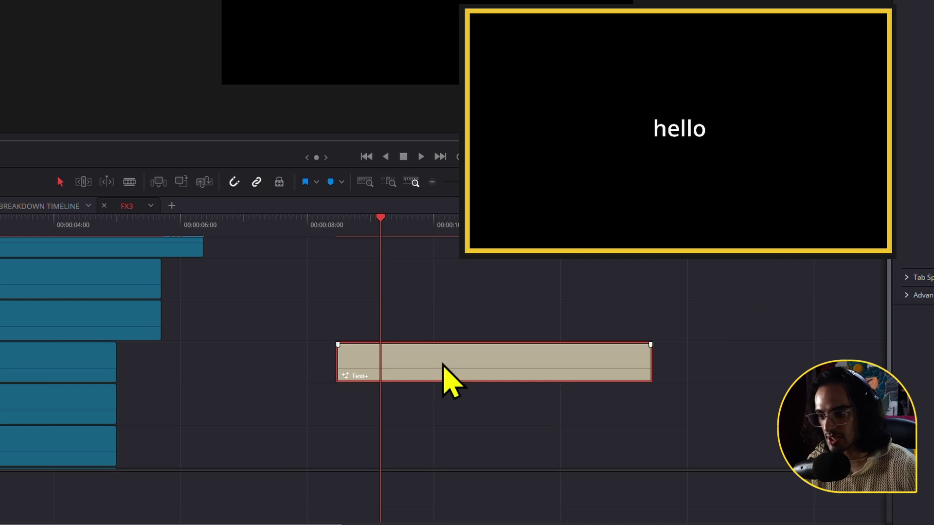
key("Delete")
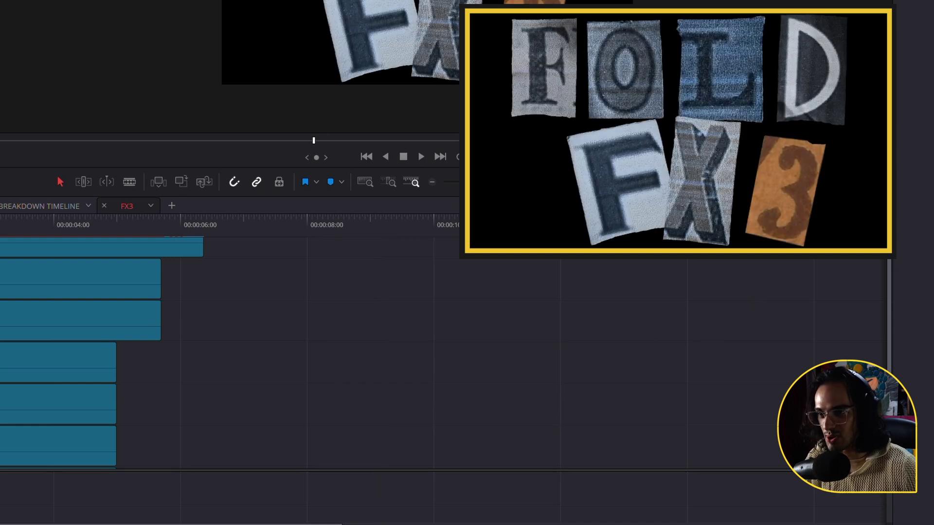
Return to BREAKDOWN TIMELINE and scrub from the FOLD FX3 title through to the closing DaVinci logo
left_click(54, 212)
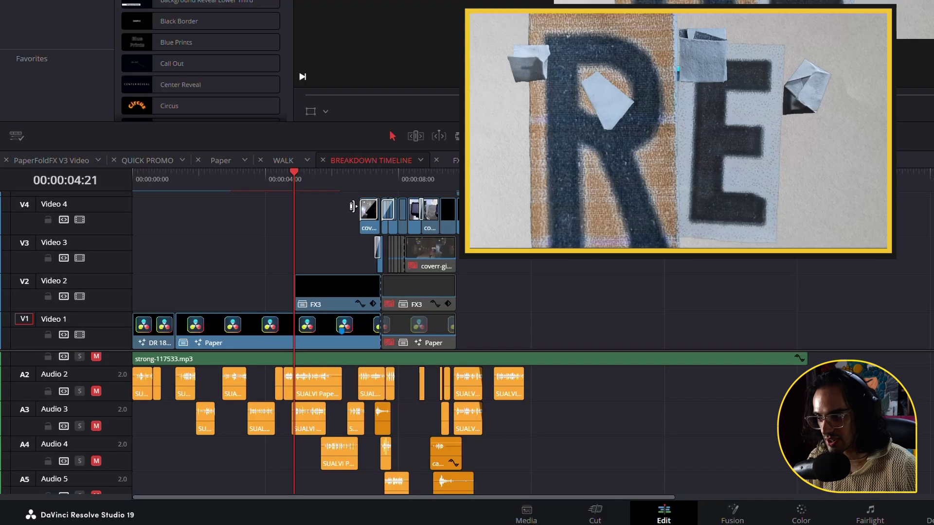
left_click(343, 192)
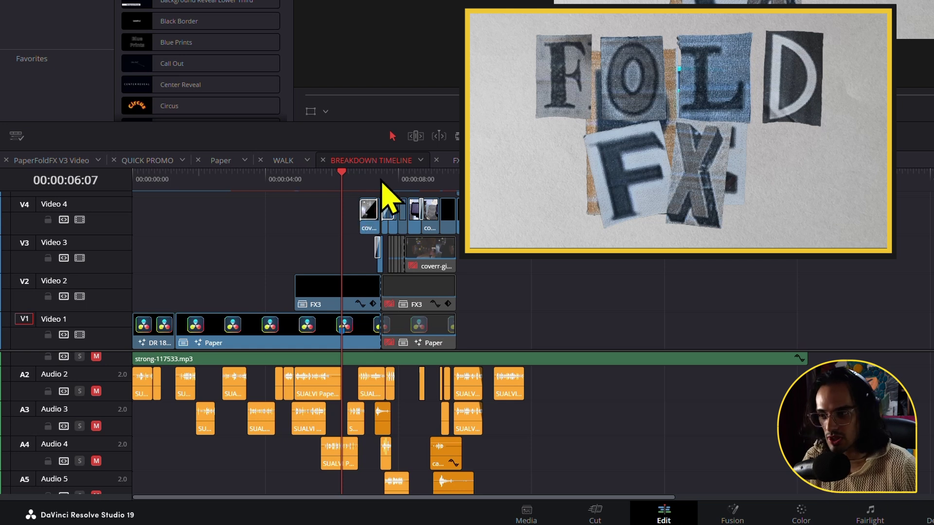
left_click_drag(380, 184, 484, 195)
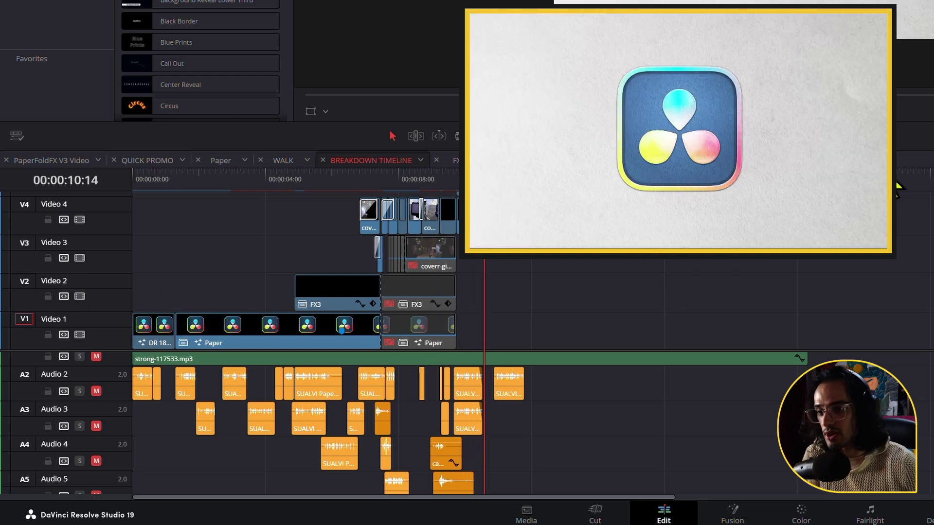
Unmute all the audio tracks on BREAKDOWN TIMELINE and return to the start of the timeline
left_click(99, 360, "shift")
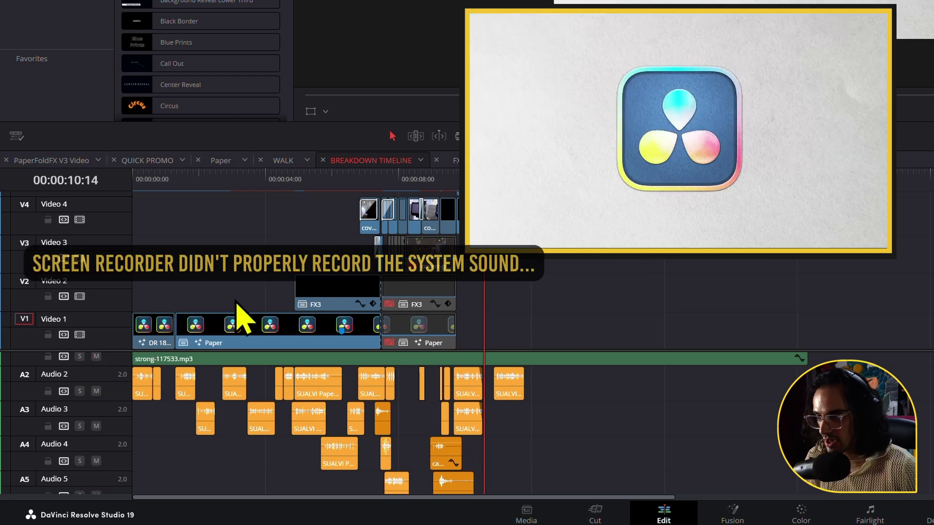
scroll(569, 433, "up", 6)
scroll(753, 287, "left", 5)
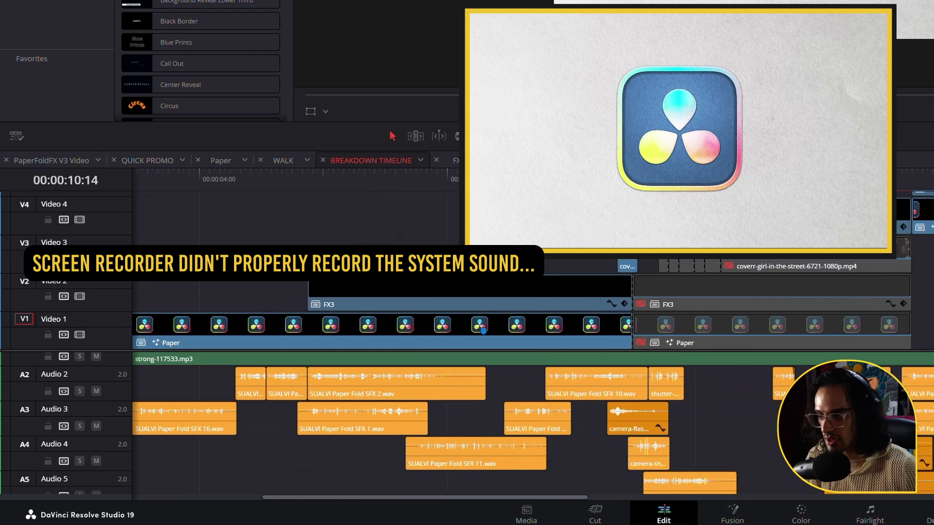
left_click_drag(236, 180, 100, 183)
scroll(230, 499, "up", 5)
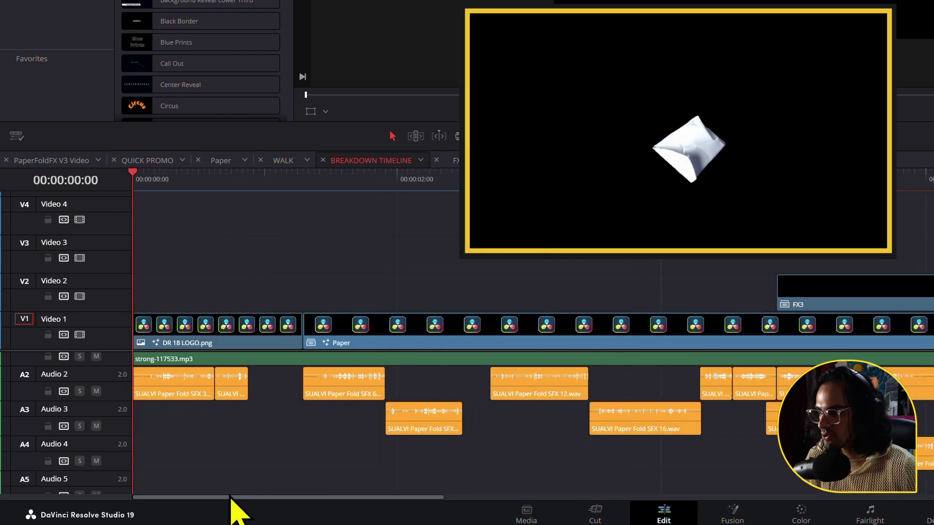
Play through the opening folds and letter animations with their matching SUALVI Paper Fold SFX clips, up to SFX 16
left_click(357, 423)
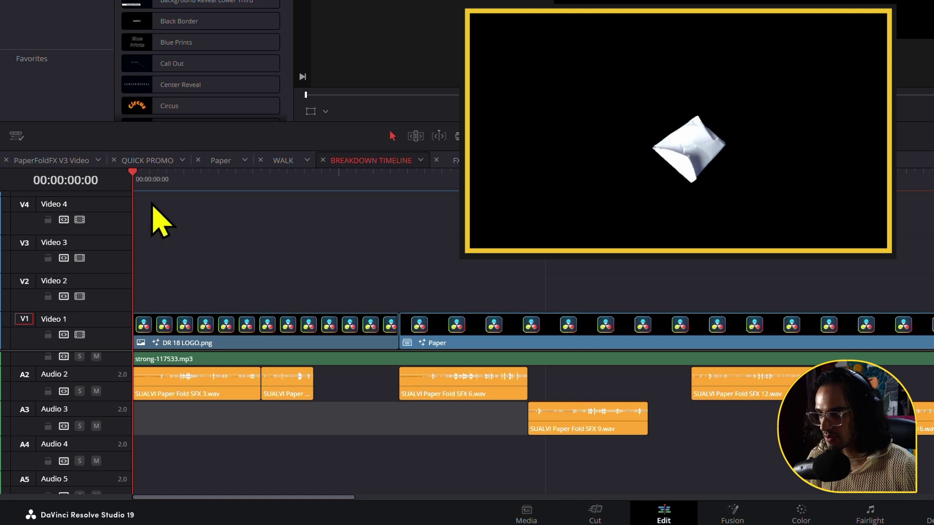
left_click_drag(160, 190, 214, 229)
left_click(226, 383)
key("space")
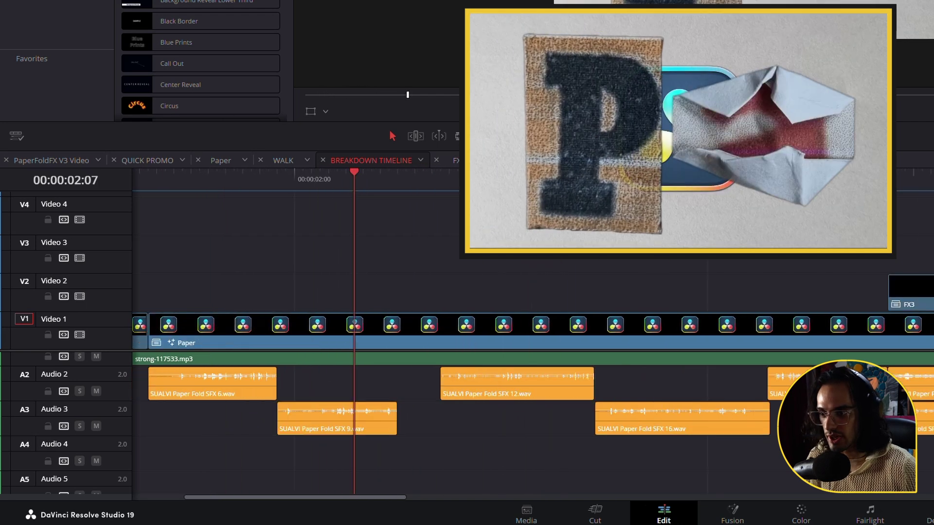
key("space")
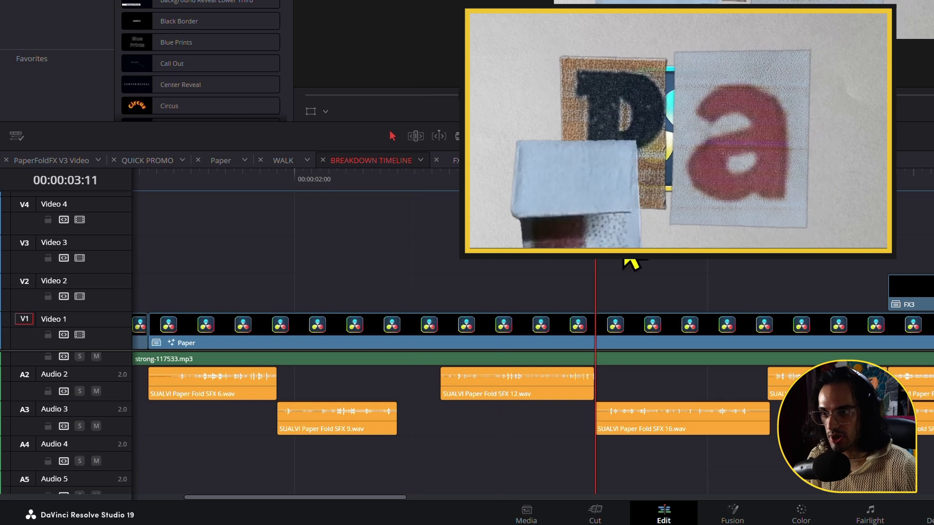
left_click(674, 426)
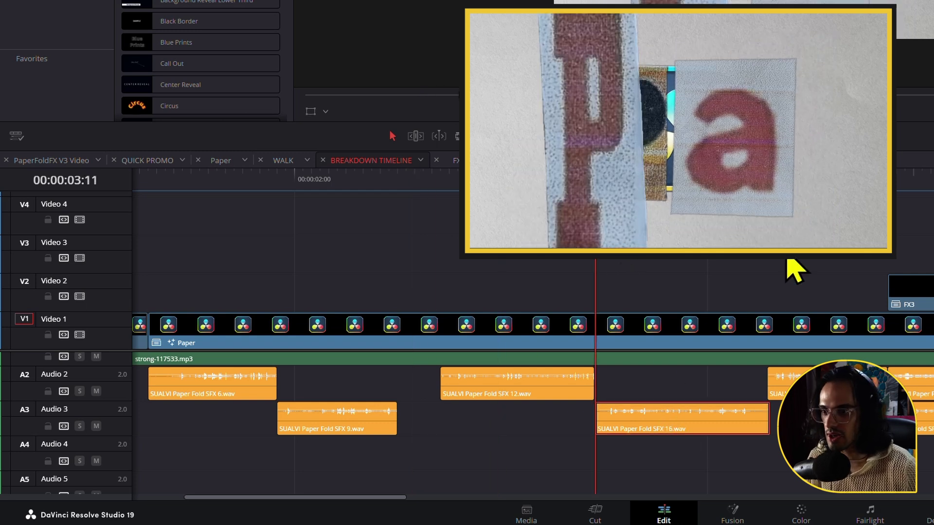
Scrub from SUALVI Paper Fold SFX 16 through the remaining letter folds to the camera-flash sound over the FOLD FX3 title
left_click_drag(621, 175, 767, 175)
scroll(916, 284, "right", 5)
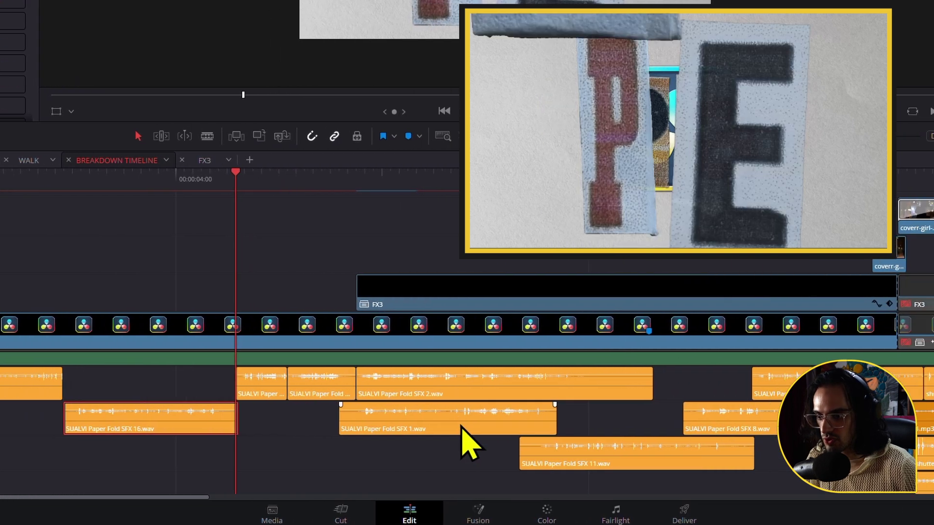
left_click(368, 192)
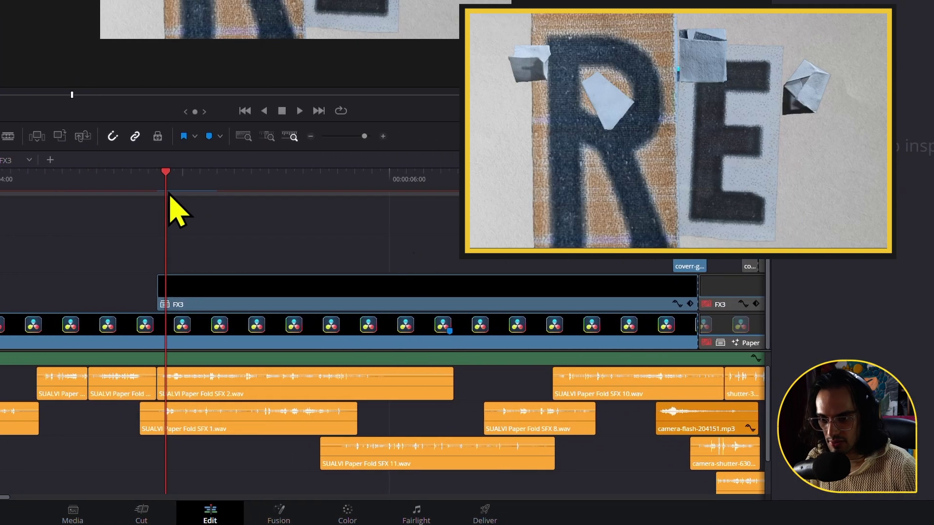
scroll(214, 228, "right", 4)
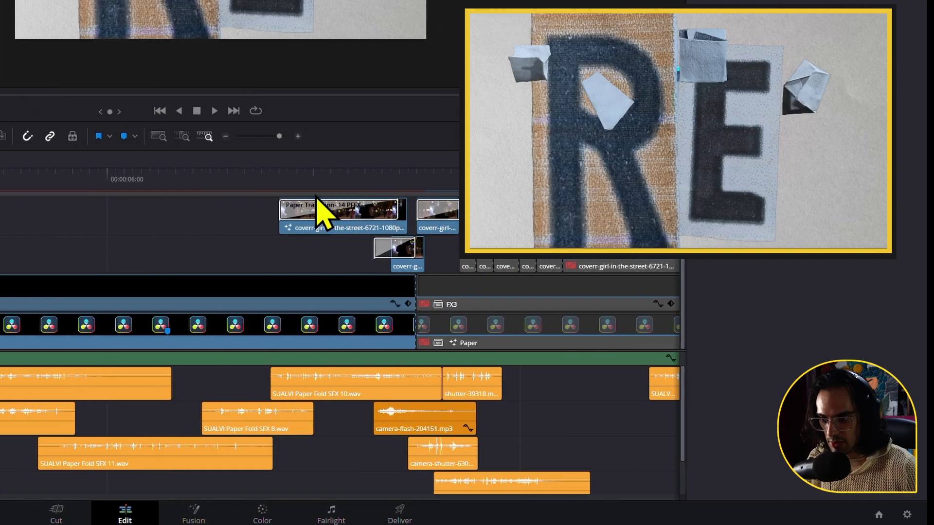
left_click(367, 189)
left_click_drag(254, 188, 360, 204)
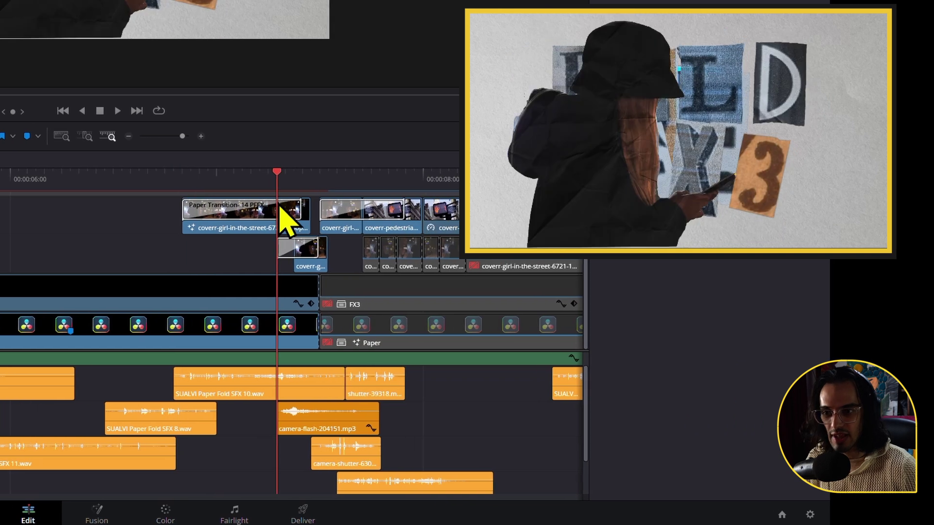
Scrub into the photo collage and inspect its shutter-39318 sound and Paper Edge transition
left_click_drag(292, 206, 355, 192)
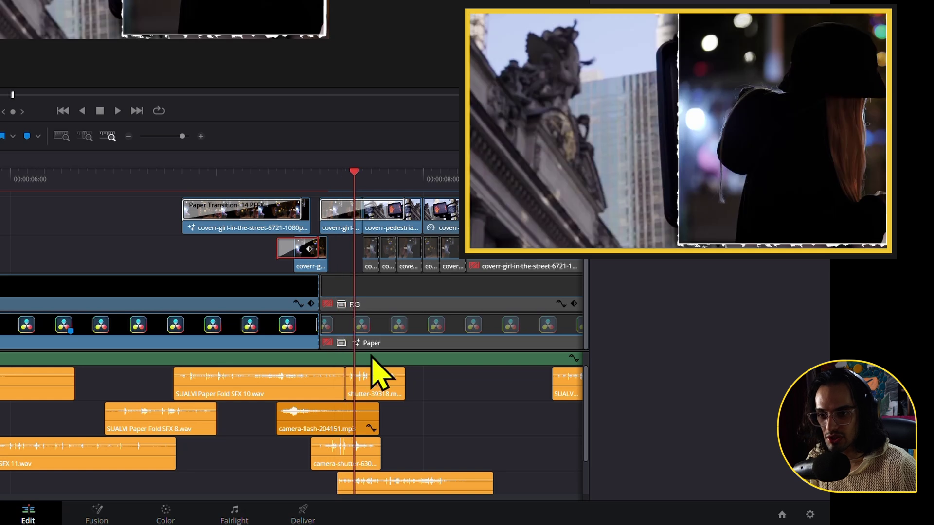
left_click(373, 387)
left_click(351, 206)
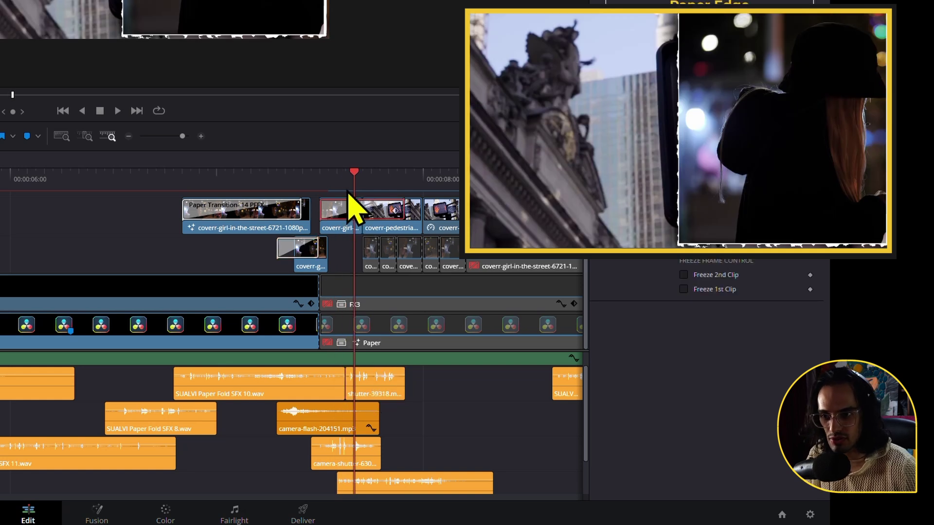
Move back and forth through the Paper Edge collage transition to check each image change against the shutter sounds
key("Left")
key("Left")
key("Right")
key("Right")
key("Right")
key("Right")
key("Right")
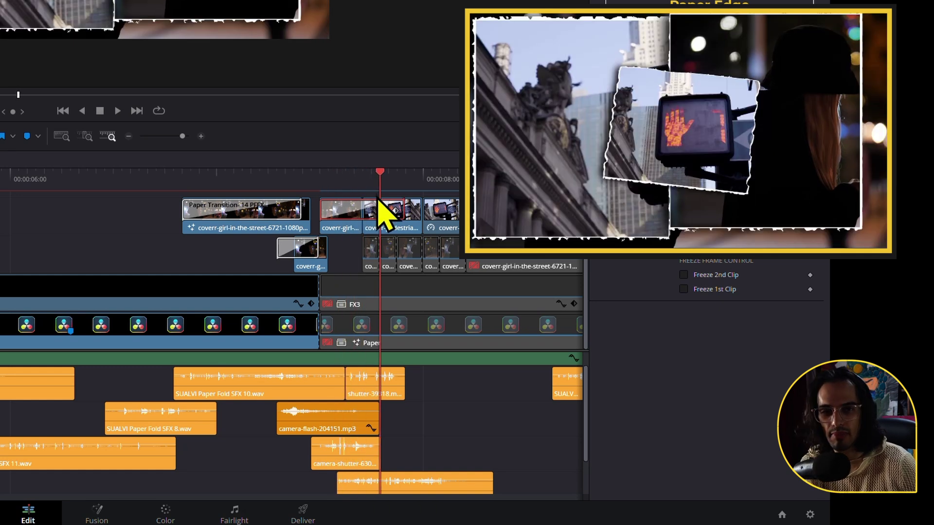
key("Left")
key("Left")
key("Left")
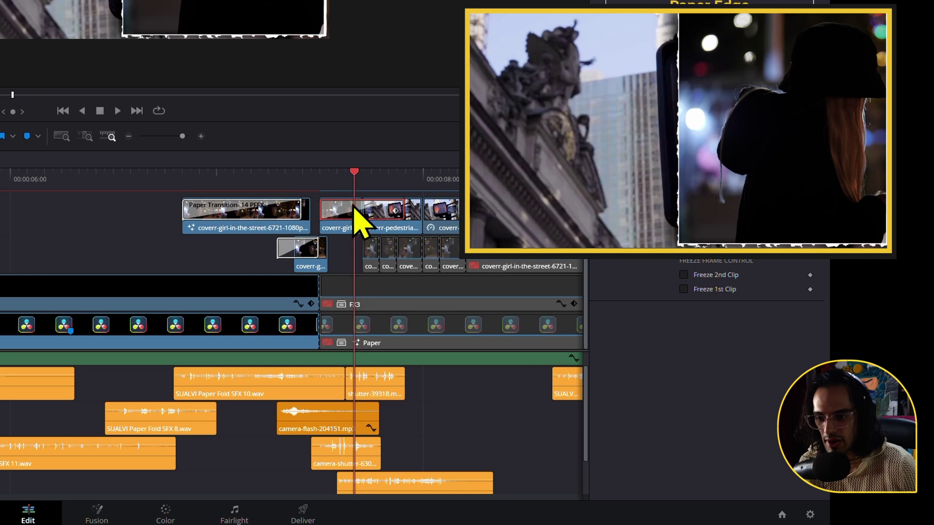
key("Left")
key("Left")
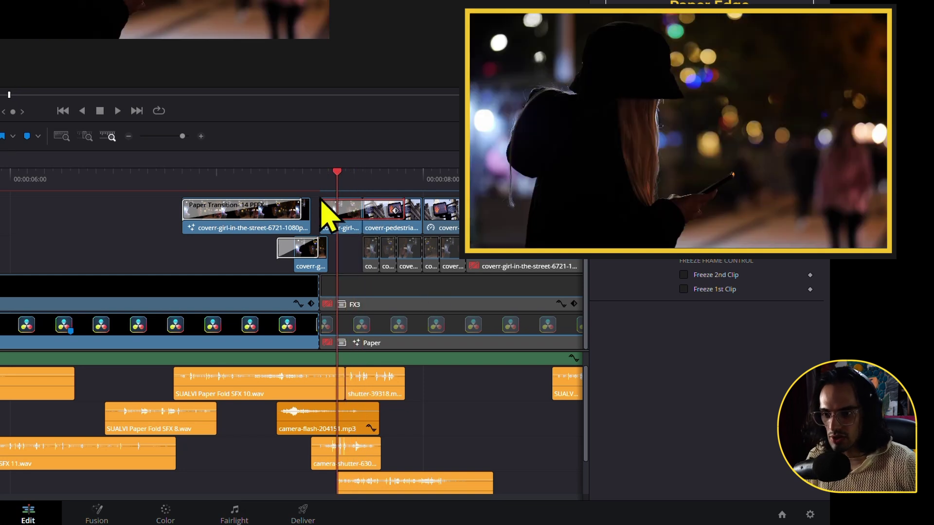
Review the cutout's flash moment and the collage images, and inspect the SUALVI Paper Fold SFX 15 clip beneath them
left_click(286, 193)
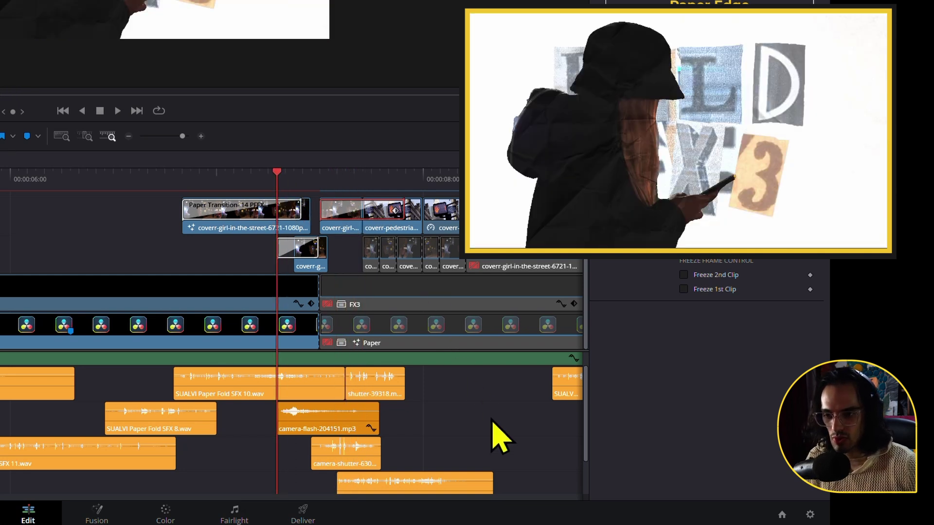
left_click_drag(486, 415, 212, 410)
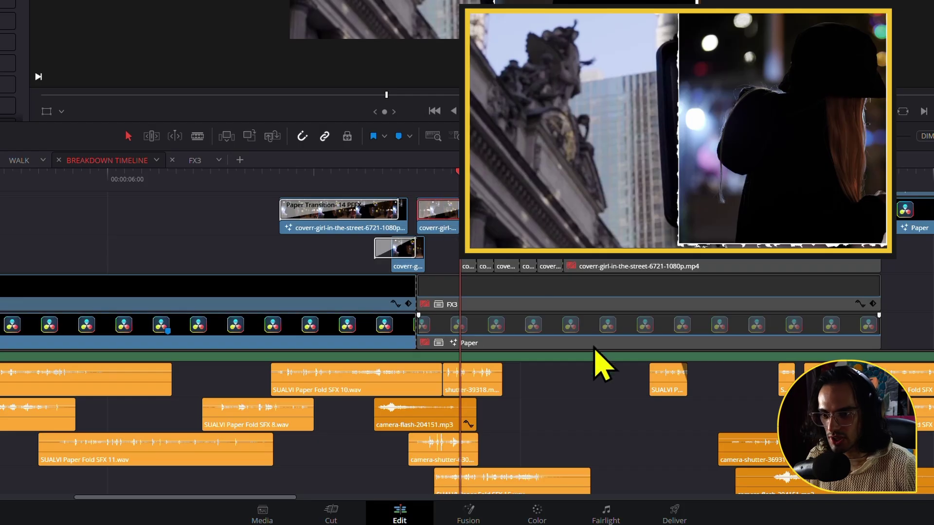
scroll(595, 363, "right", 3)
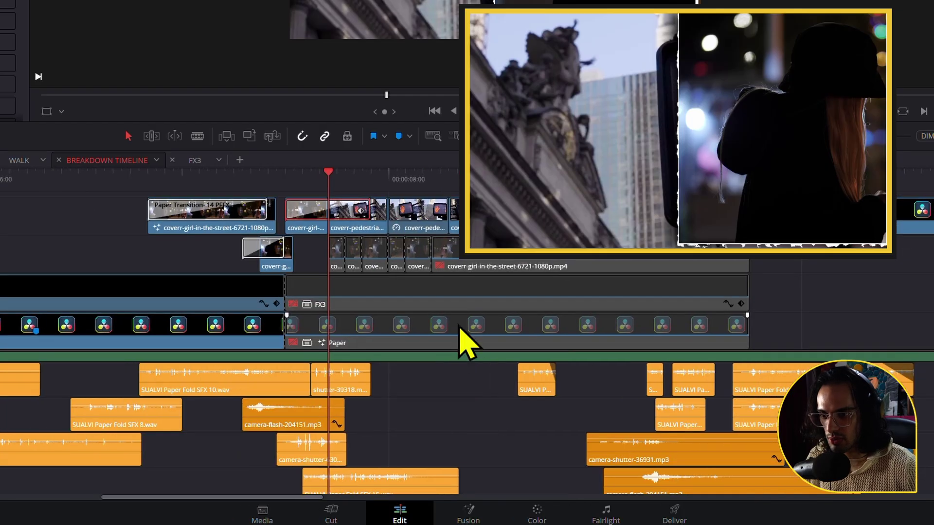
key("Right")
key("Right")
key("Right")
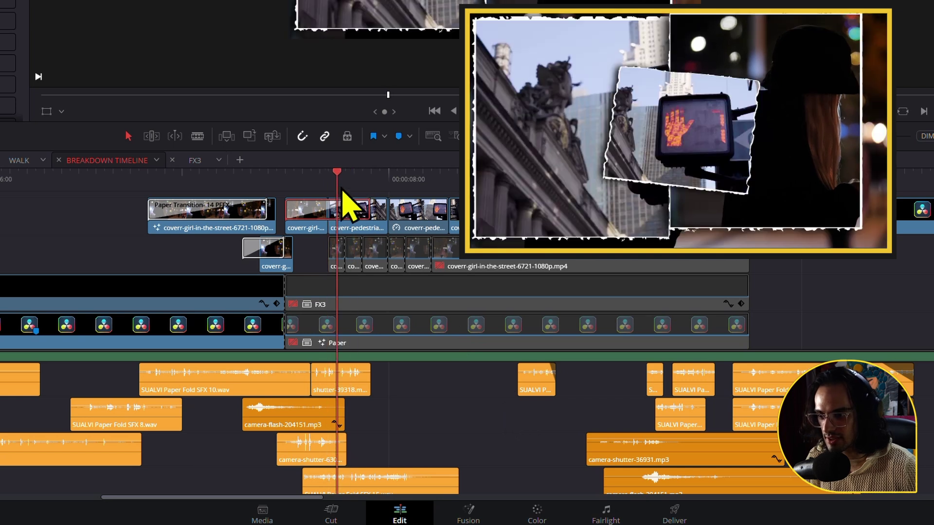
scroll(483, 375, "down", 2)
left_click(408, 446)
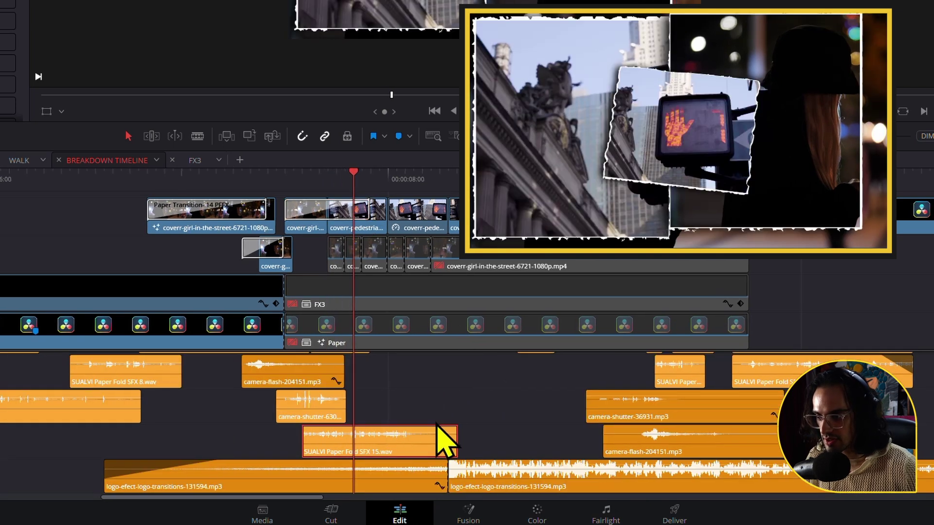
Inspect the first logo-efect-logo-transitions sound clip and review the FOLD FX3 title and cutout flash above it
scroll(435, 369, "right", 1)
left_click(183, 481)
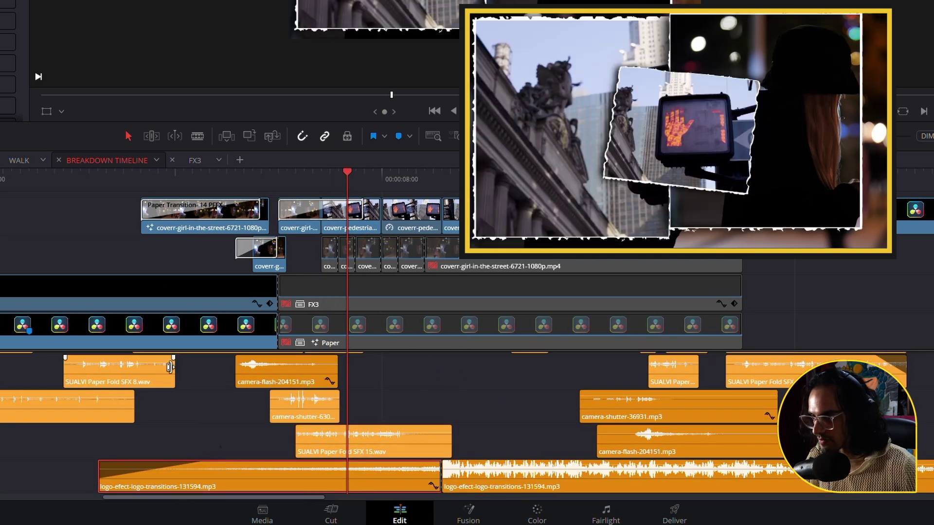
left_click(89, 191)
left_click_drag(89, 195, 107, 198)
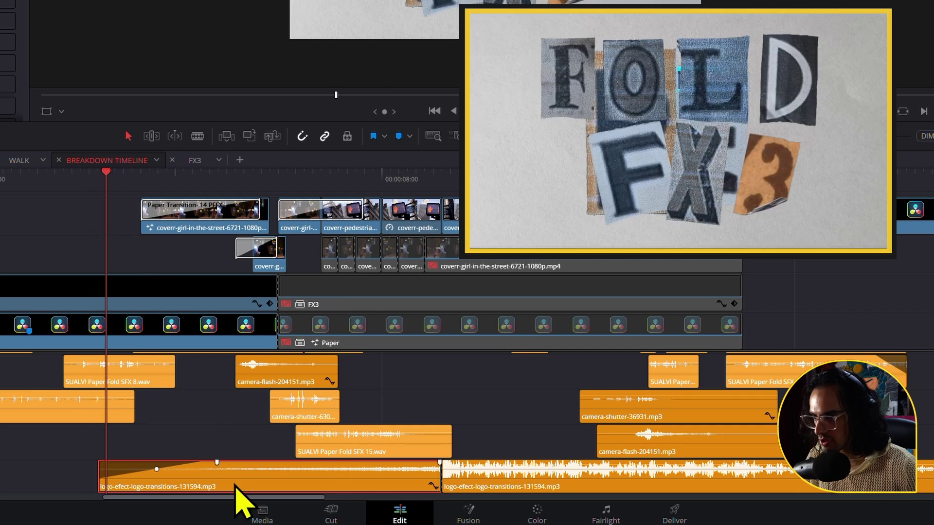
left_click(244, 189)
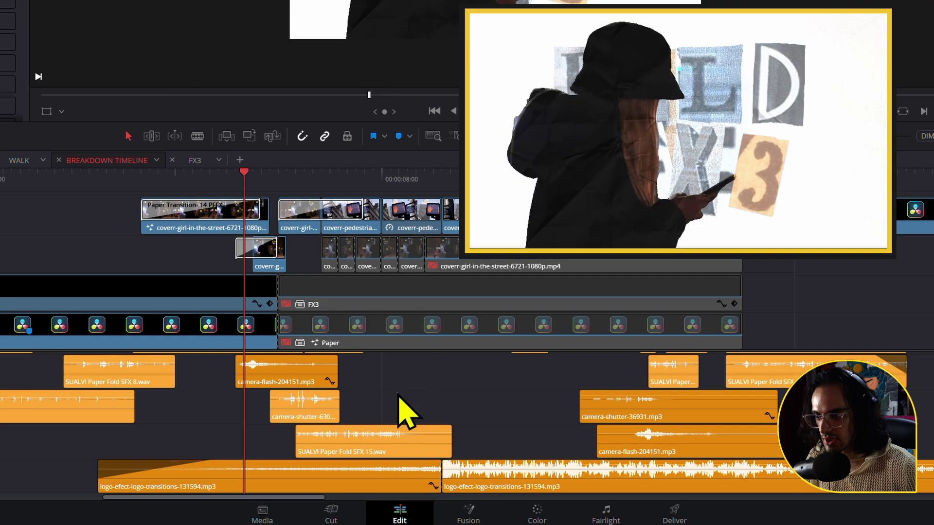
Scrub to the pedestrian countdown shot and examine the second logo-efect-logo-transitions clip's source waveform
left_click(399, 404)
left_click_drag(277, 180, 517, 266)
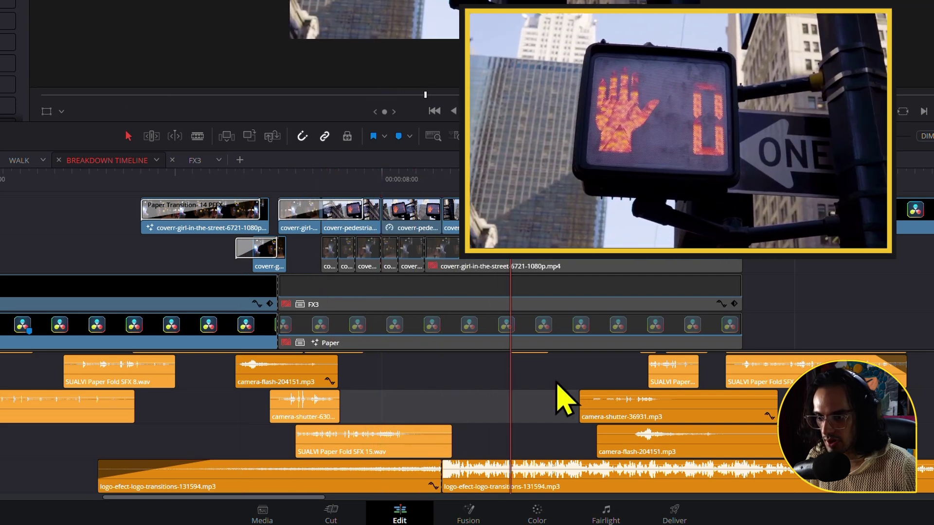
scroll(434, 436, "right", 3)
left_click(438, 488)
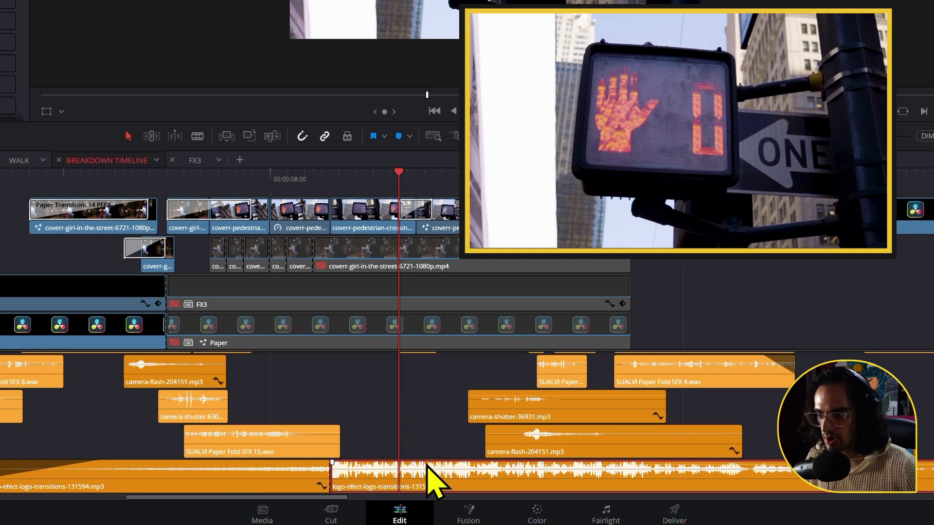
double_click(435, 481)
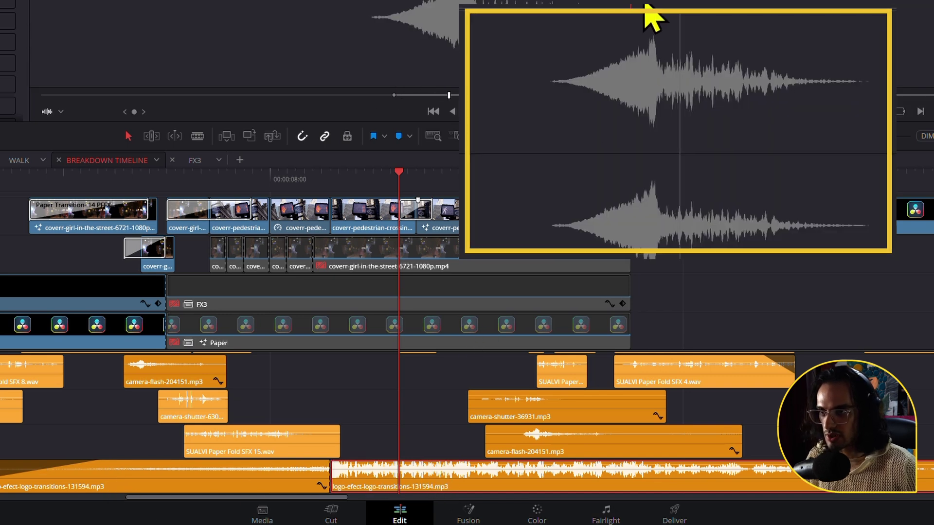
key("f")
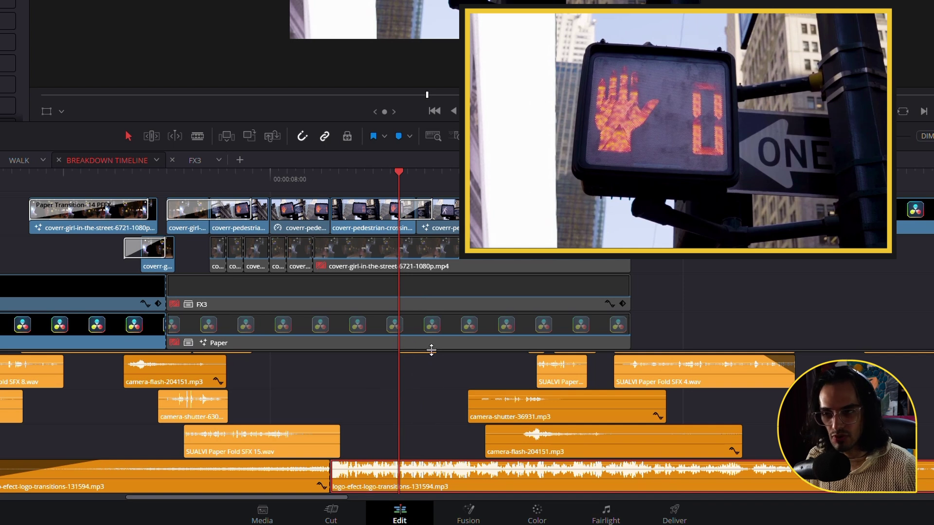
Play the paper transition from the countdown shot to the walk signal with its SUALVI Paper Fold SFX 13 clip
left_click(382, 188)
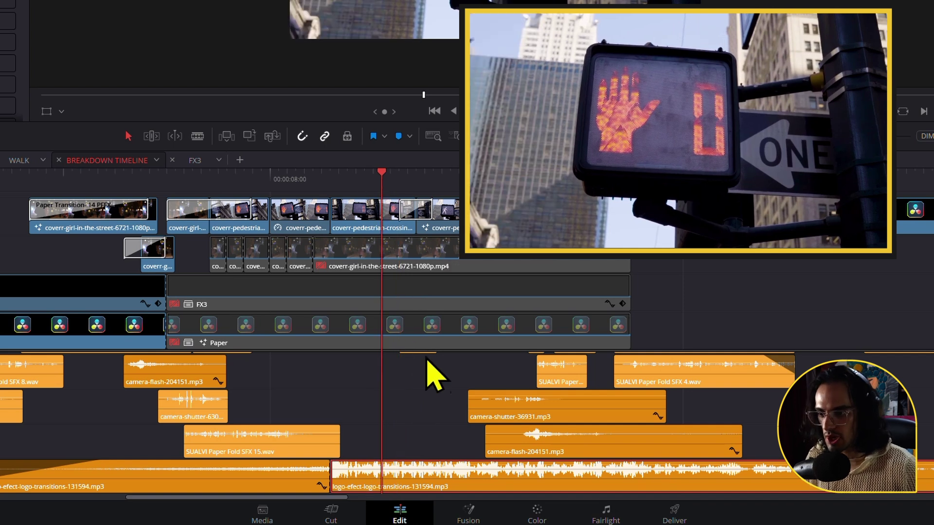
scroll(423, 380, "right", 3)
scroll(423, 379, "up", 2)
left_click(364, 396)
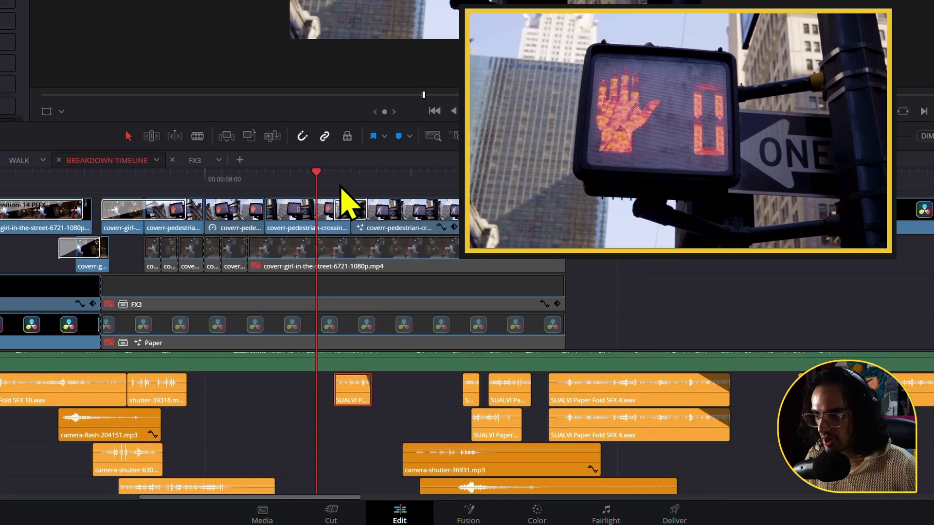
key("space")
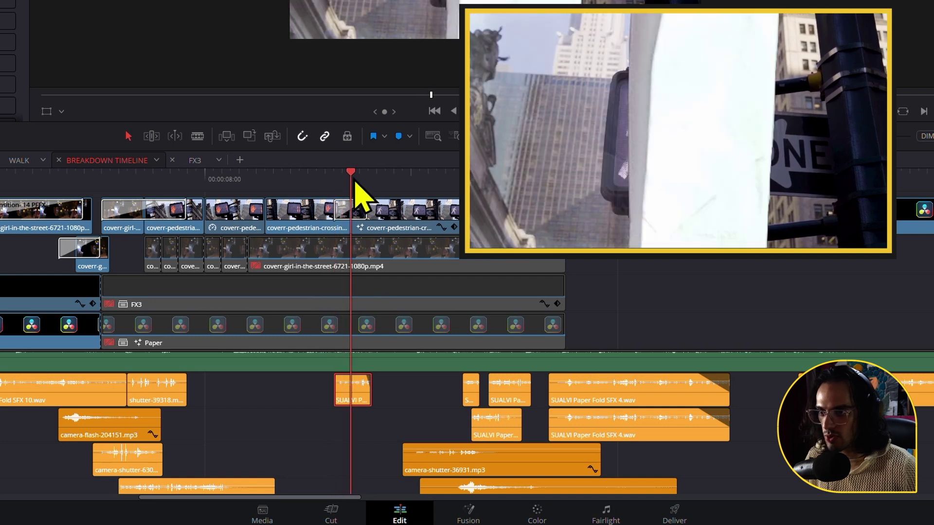
Scrub through the coverr-pedestrian-crossing-light clip with the walk signal to review its paper texture
scroll(466, 414, "up", 1)
left_click_drag(509, 428, 380, 321)
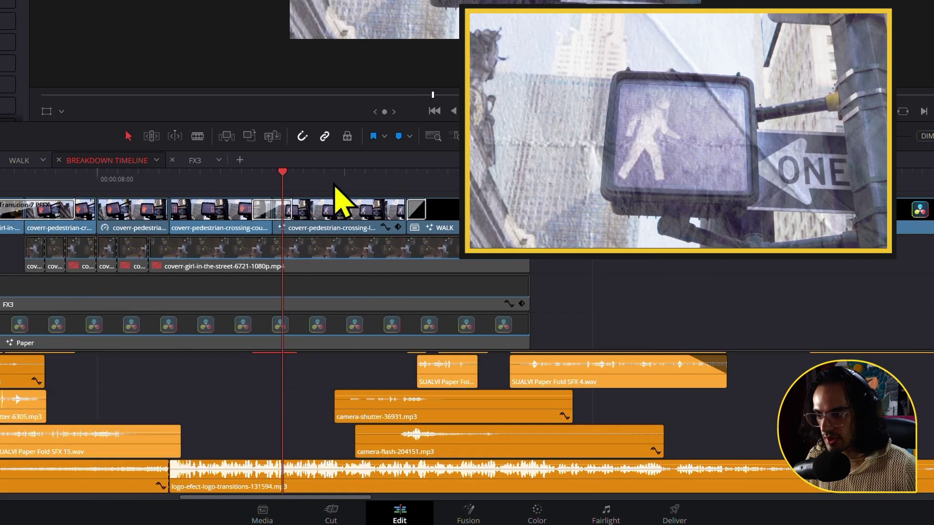
left_click_drag(335, 184, 367, 198)
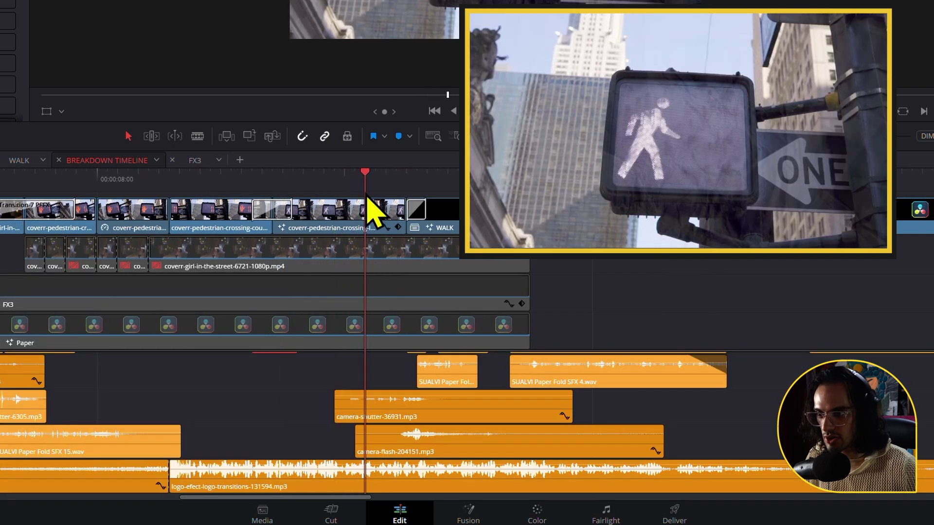
left_click(360, 210)
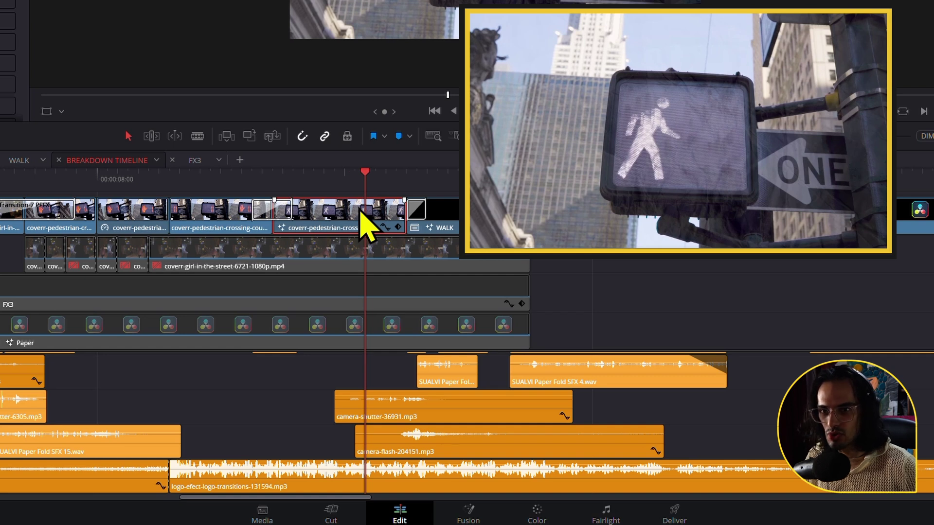
left_click_drag(373, 188, 313, 176)
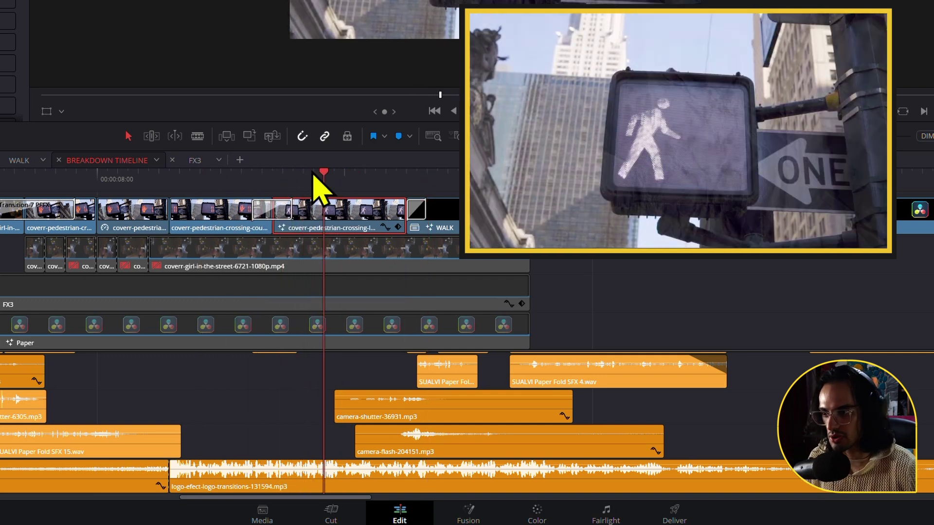
Check the pedestrian countdown clips, and inspect the transition from the crossing-light clip into the WALK compound clip
left_click(141, 214)
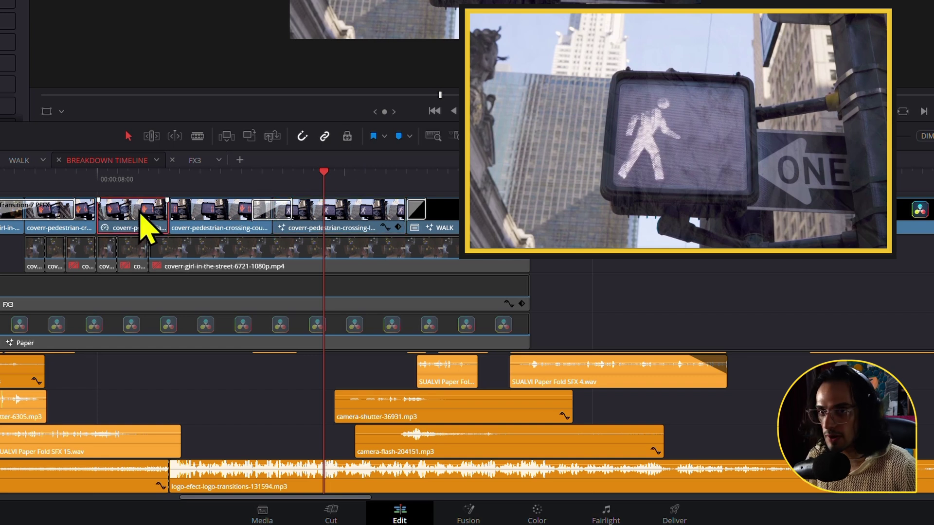
left_click(219, 214)
left_click(399, 175)
left_click(410, 178)
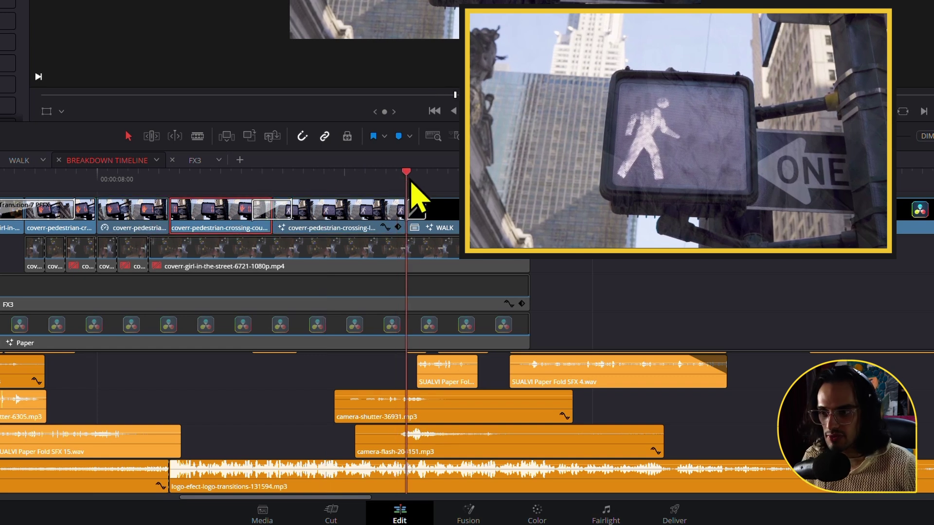
left_click(417, 184)
left_click(417, 210)
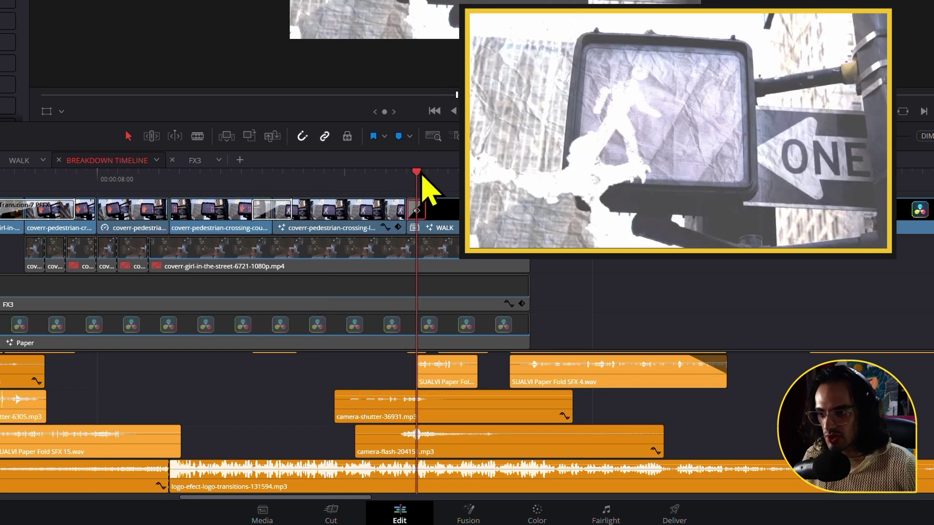
mouse_move(423, 177)
left_mouse_down()
mouse_move(433, 178)
mouse_move(409, 185)
mouse_move(419, 185)
left_mouse_up()
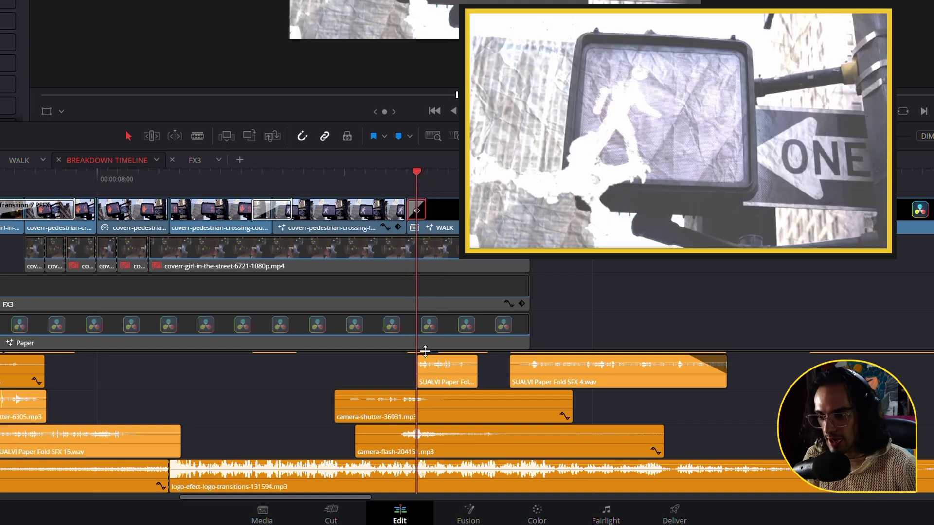
Examine the camera-flash-204151, camera-shutter-36931 and SUALVI Paper Fold sound clips layered under the WALK transition
left_click_drag(403, 375, 306, 376)
left_click(323, 444)
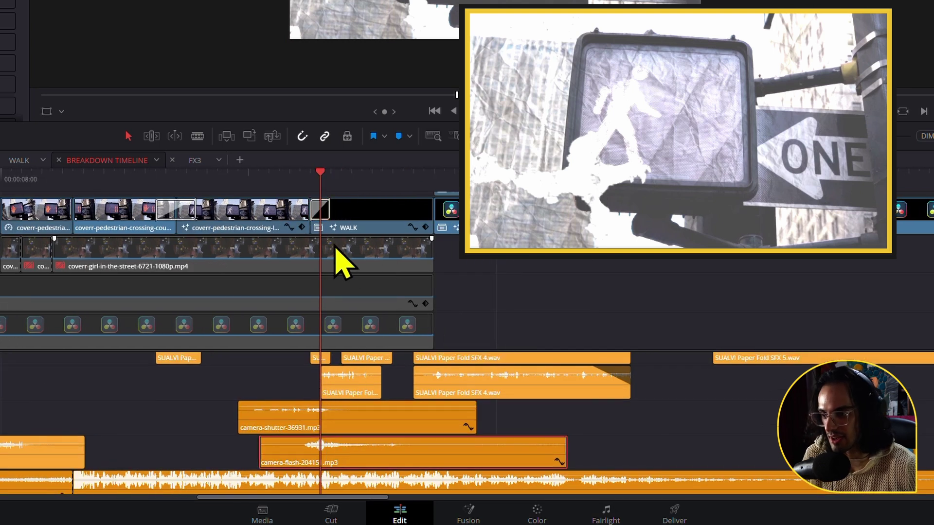
scroll(311, 403, "up", 2)
scroll(311, 404, "right", 1)
scroll(339, 412, "up", 5)
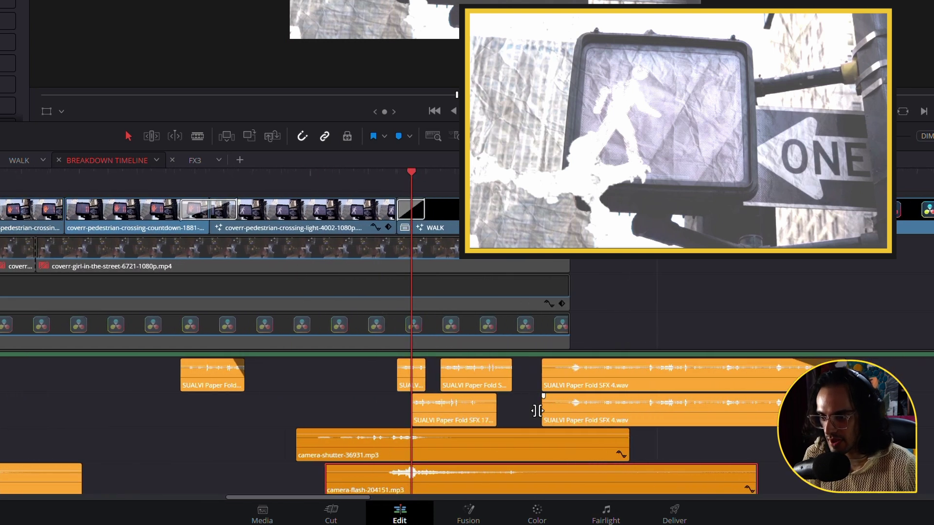
scroll(541, 413, "up", 2)
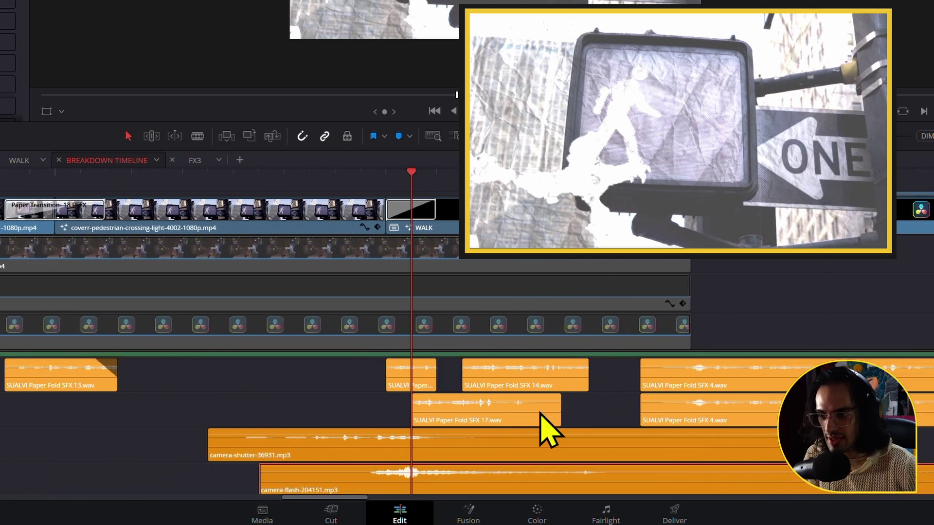
Play and step through the WALK compound clip to review its torn-paper build-up against SUALVI Paper Fold SFX 14 and 17
key("space")
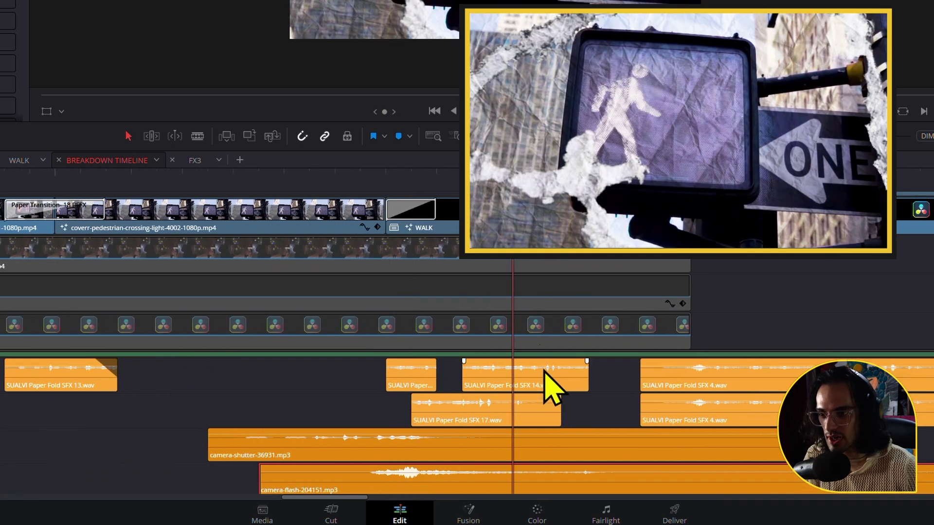
key("Right")
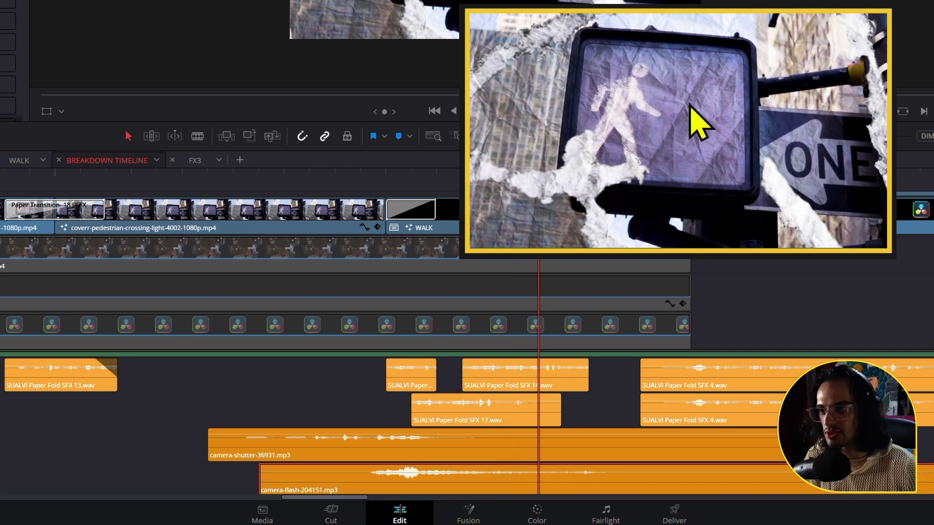
key("Right")
key("Right")
key("Right")
key("Right")
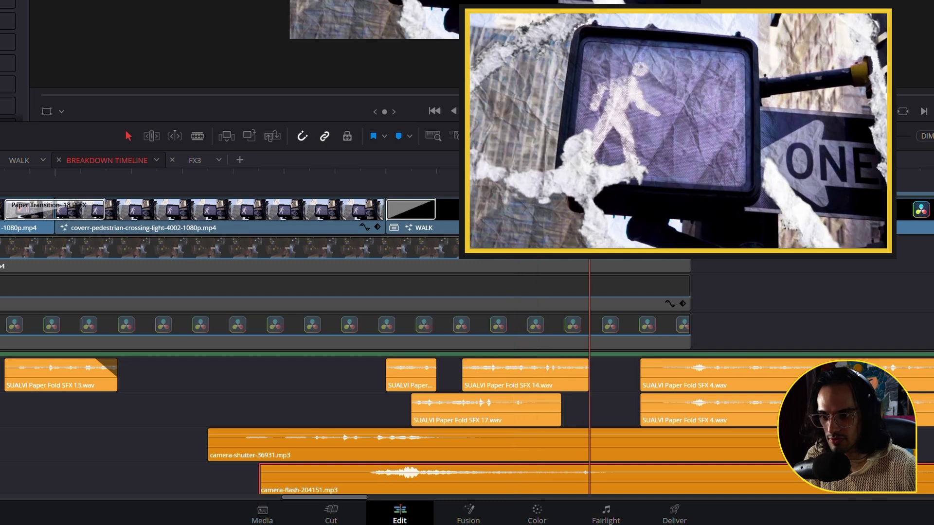
Step from the end of the WALK clip into the final Paper compound clip to inspect the paper-tear transition
scroll(444, 292, "right", 5)
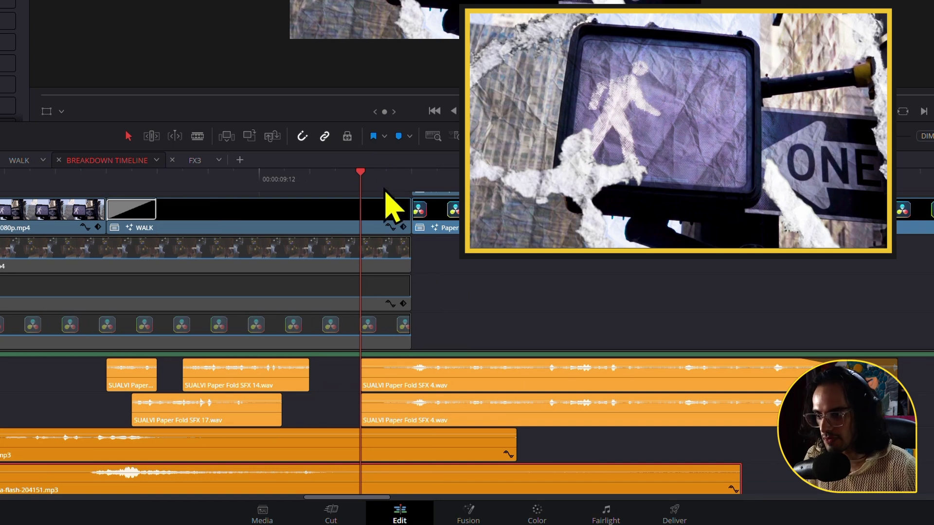
key("Right")
key("Right")
key("Right")
key("Right")
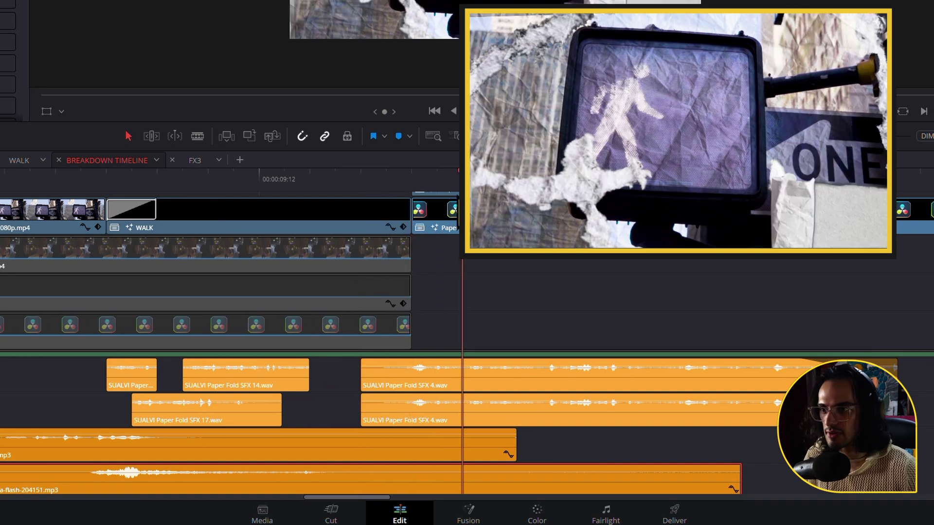
scroll(475, 316, "down", 2)
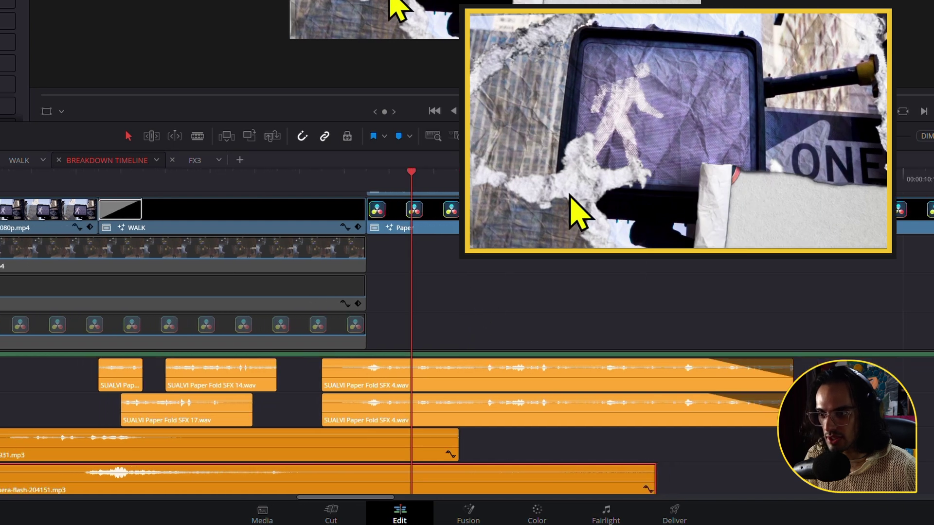
Examine the two stacked SUALVI Paper Fold SFX 4 clips and their fade-outs under the paper-tear transition
left_click(497, 411)
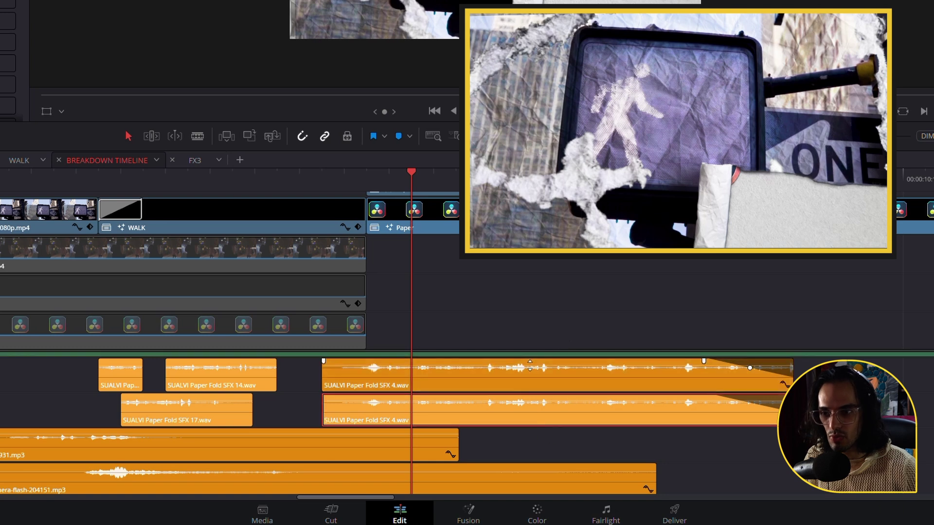
left_click(534, 382)
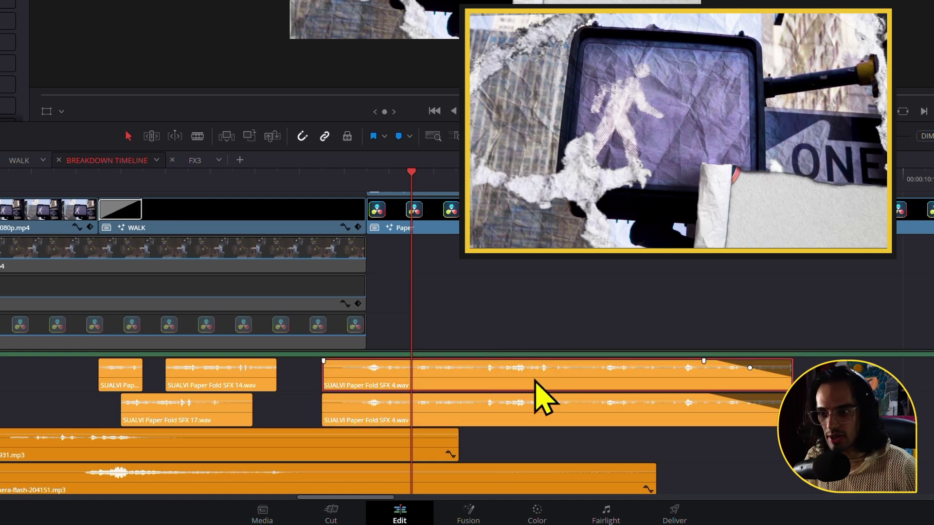
left_click(544, 411)
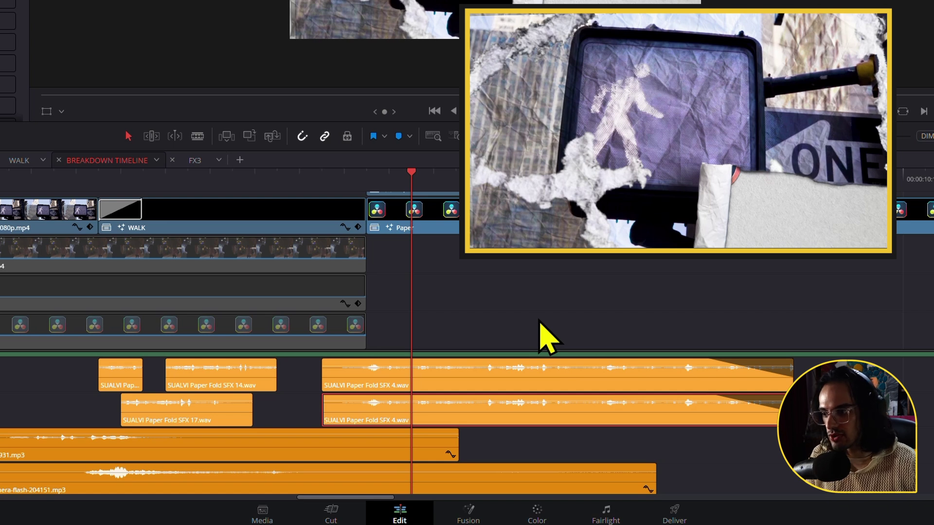
left_click_drag(602, 372, 363, 326)
left_click_drag(373, 265, 453, 199)
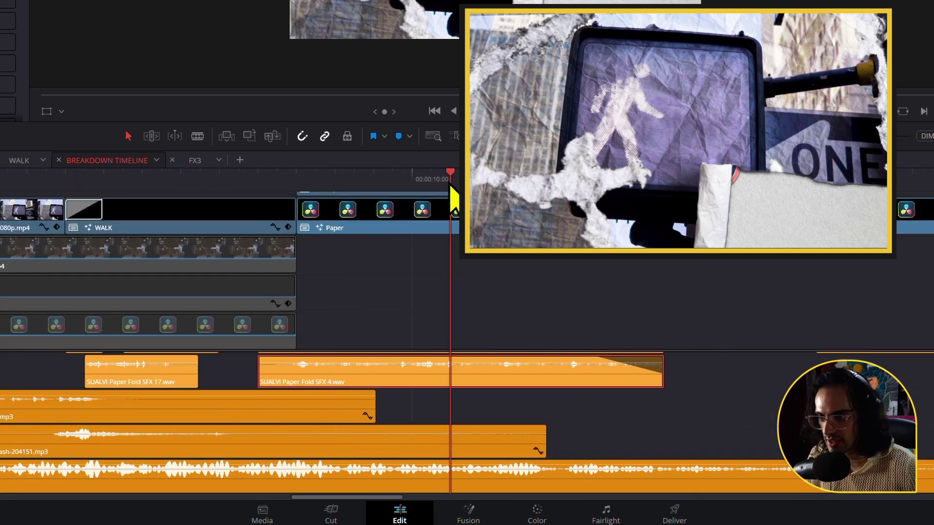
Scrub through the closing logo shot in the Paper compound clip and check its SUALVI Paper Fold SFX 5 clip
scroll(646, 313, "right", 10)
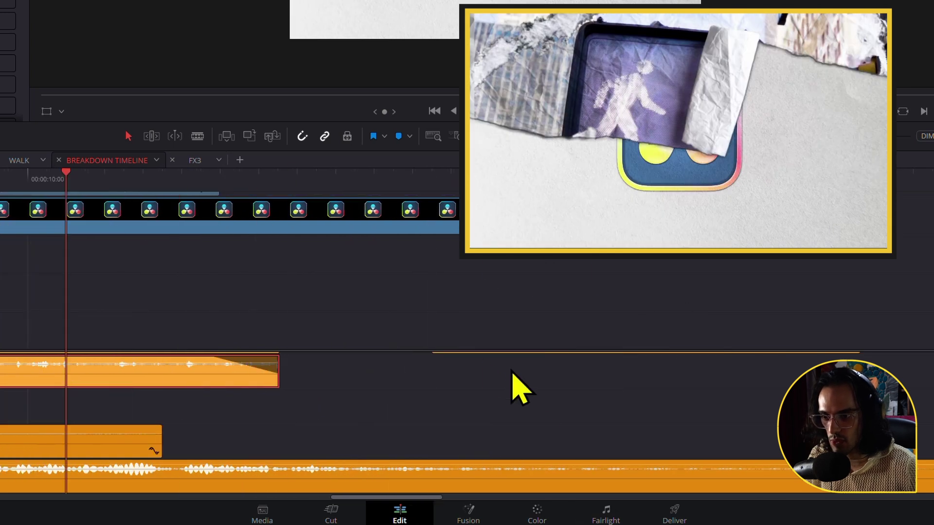
scroll(188, 454, "up", 2)
scroll(382, 431, "right", 3)
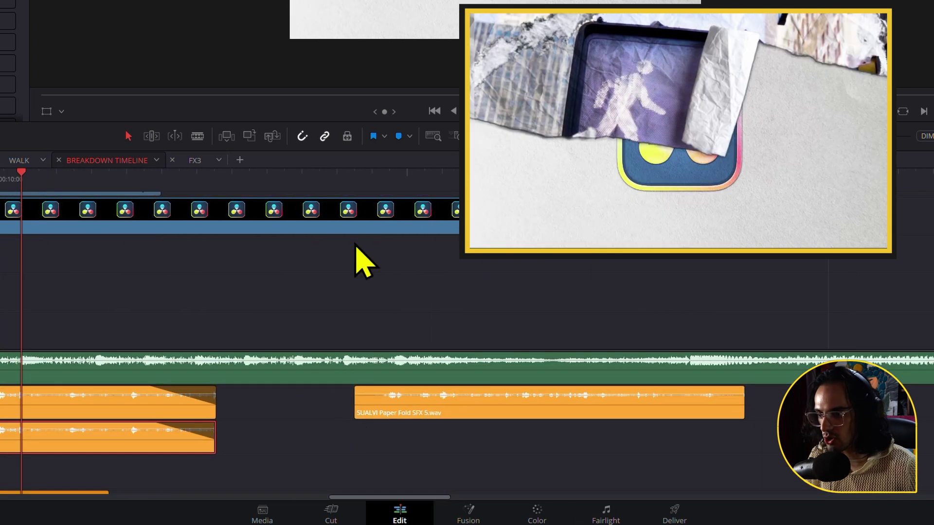
left_click(361, 177)
left_click(456, 398)
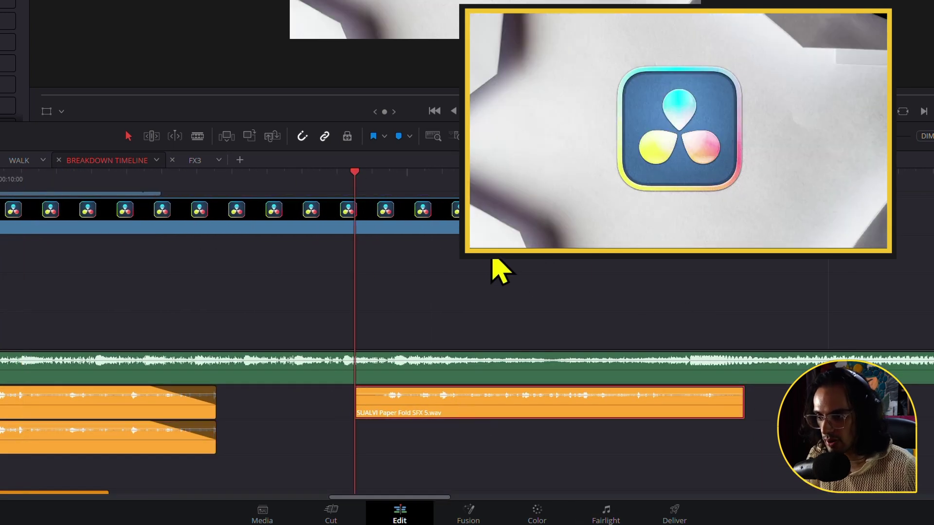
left_click_drag(387, 181, 828, 187)
Survey the BREAKDOWN TIMELINE as a whole, covering its video layers, music track and layered sound effects
scroll(640, 263, "down", 10)
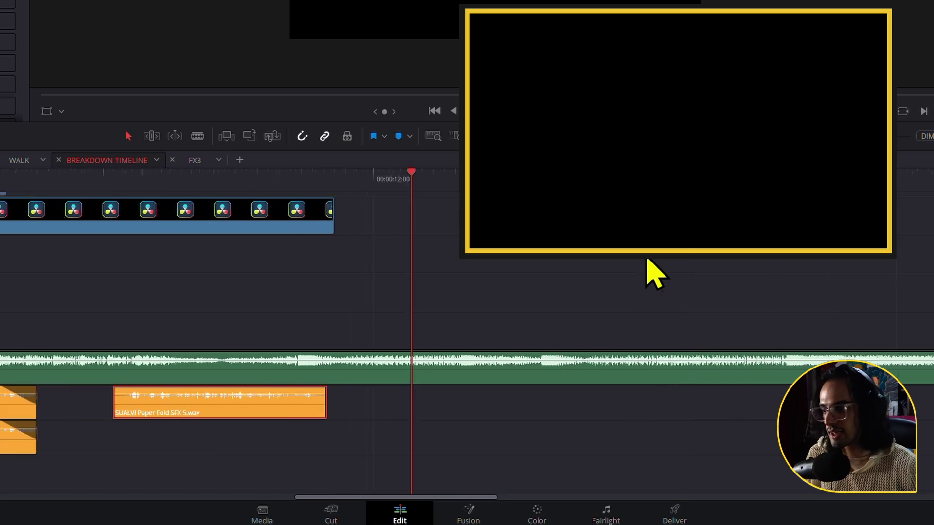
scroll(650, 263, "down", 6)
scroll(167, 302, "up", 4)
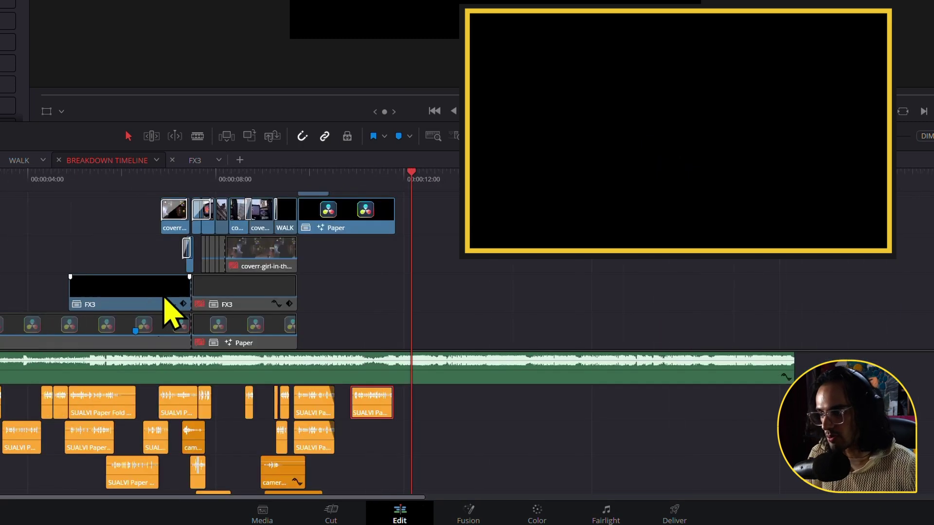
left_click_drag(360, 245, 827, 340)
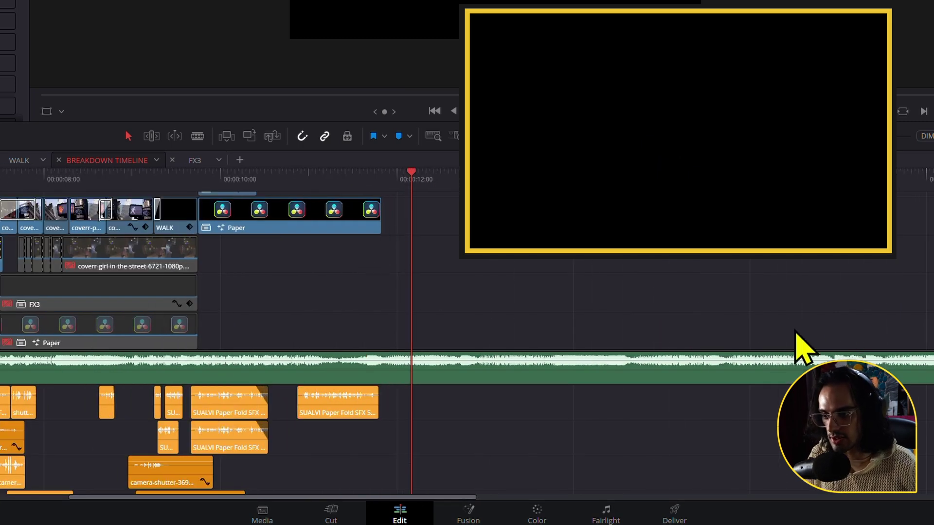